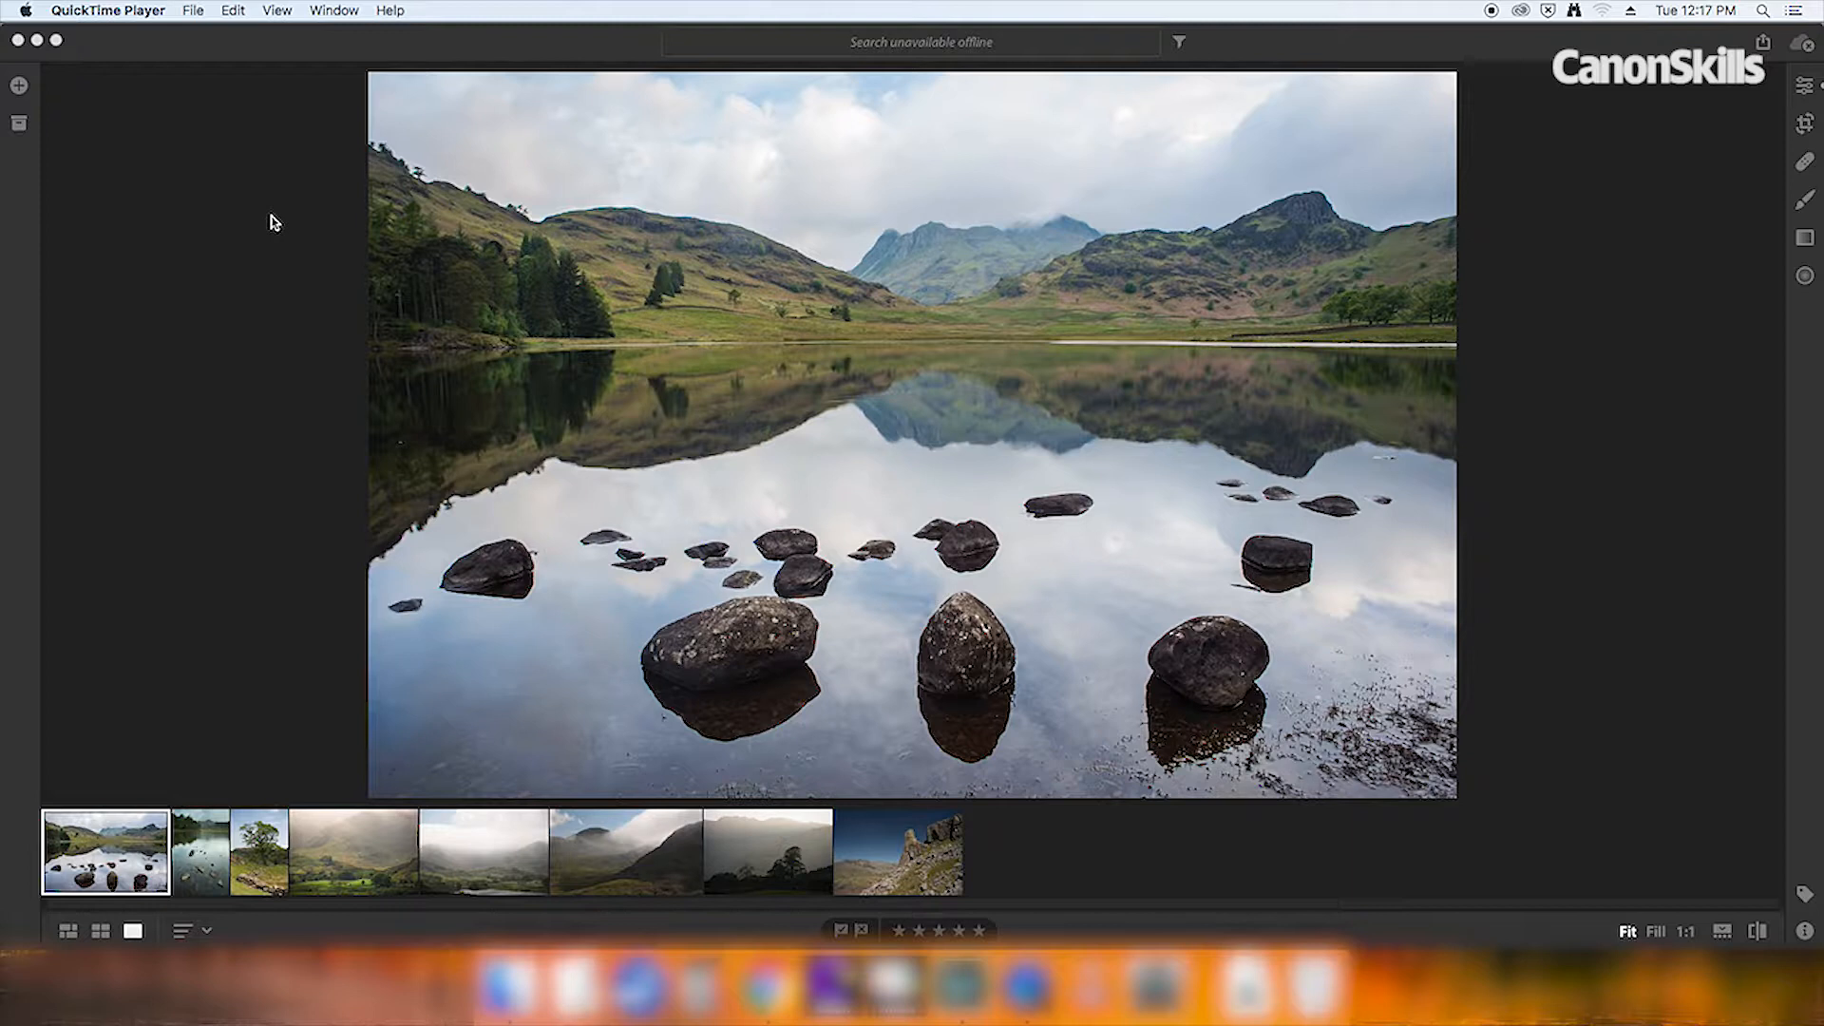
Show the album list and create a new folder named "Lake district example"
left_click(19, 125)
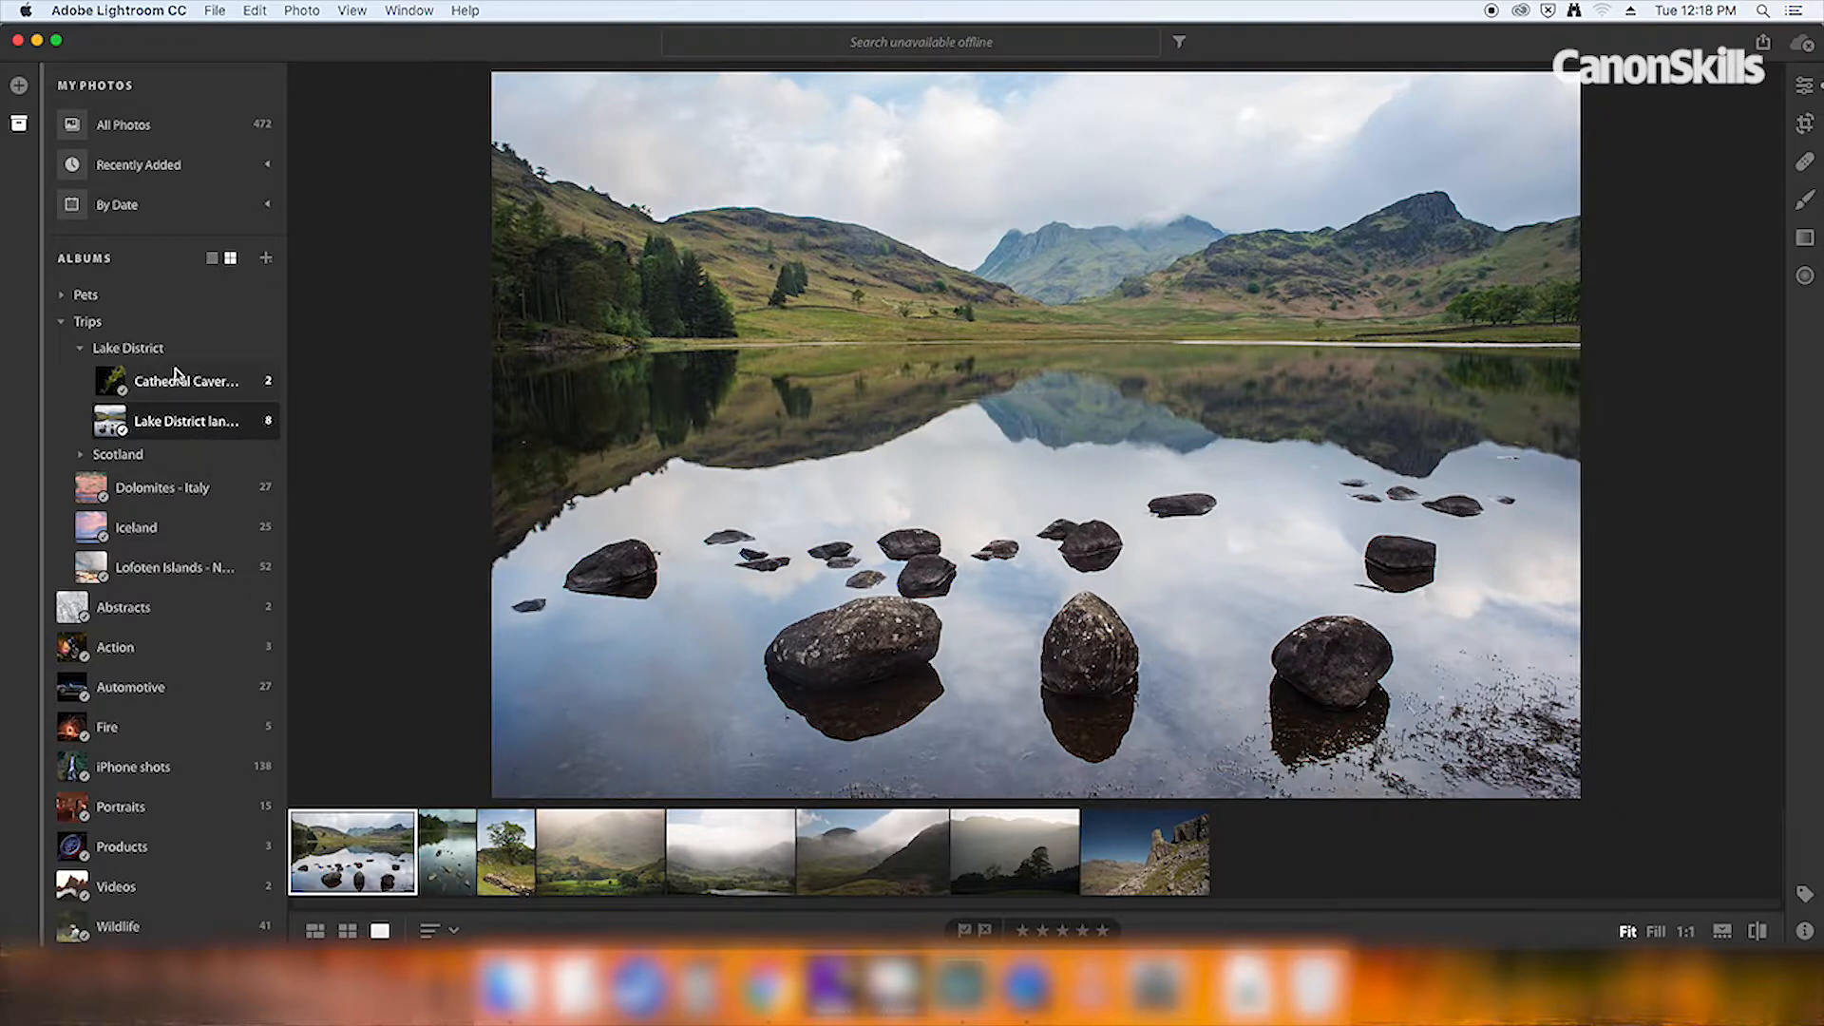
left_click(268, 258)
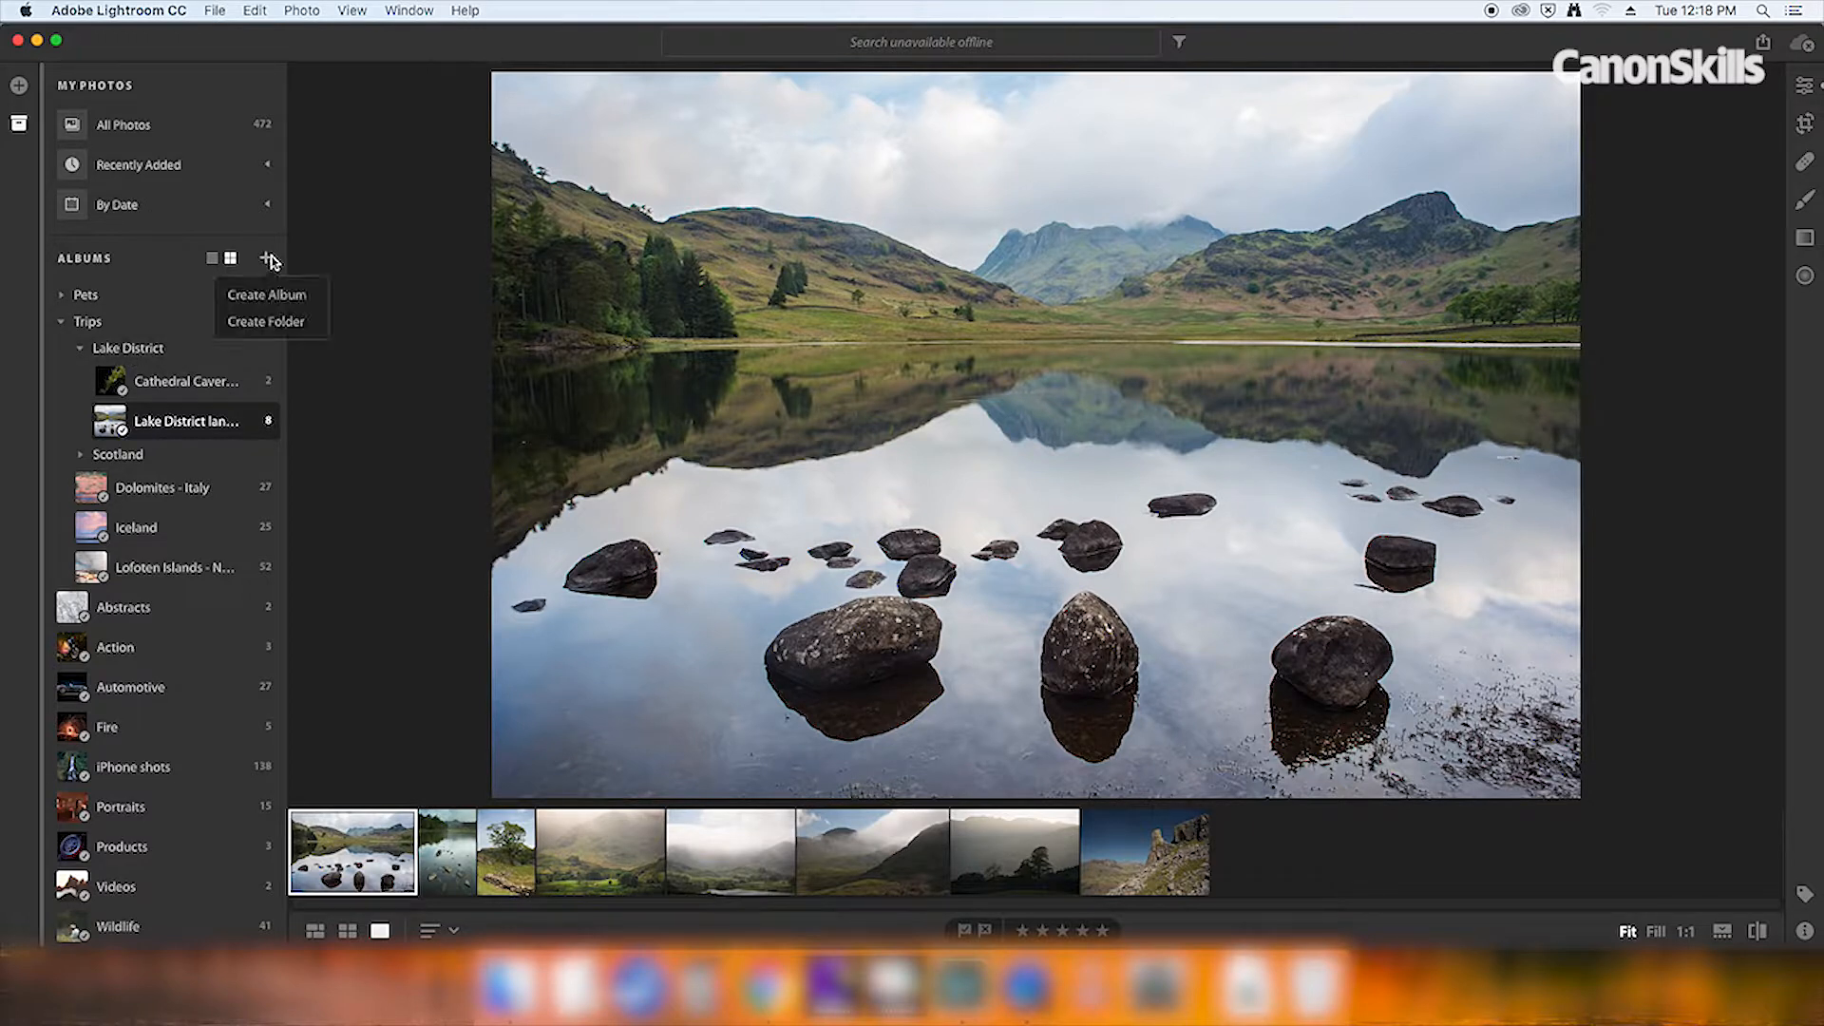
left_click(266, 323)
type("Lake dist")
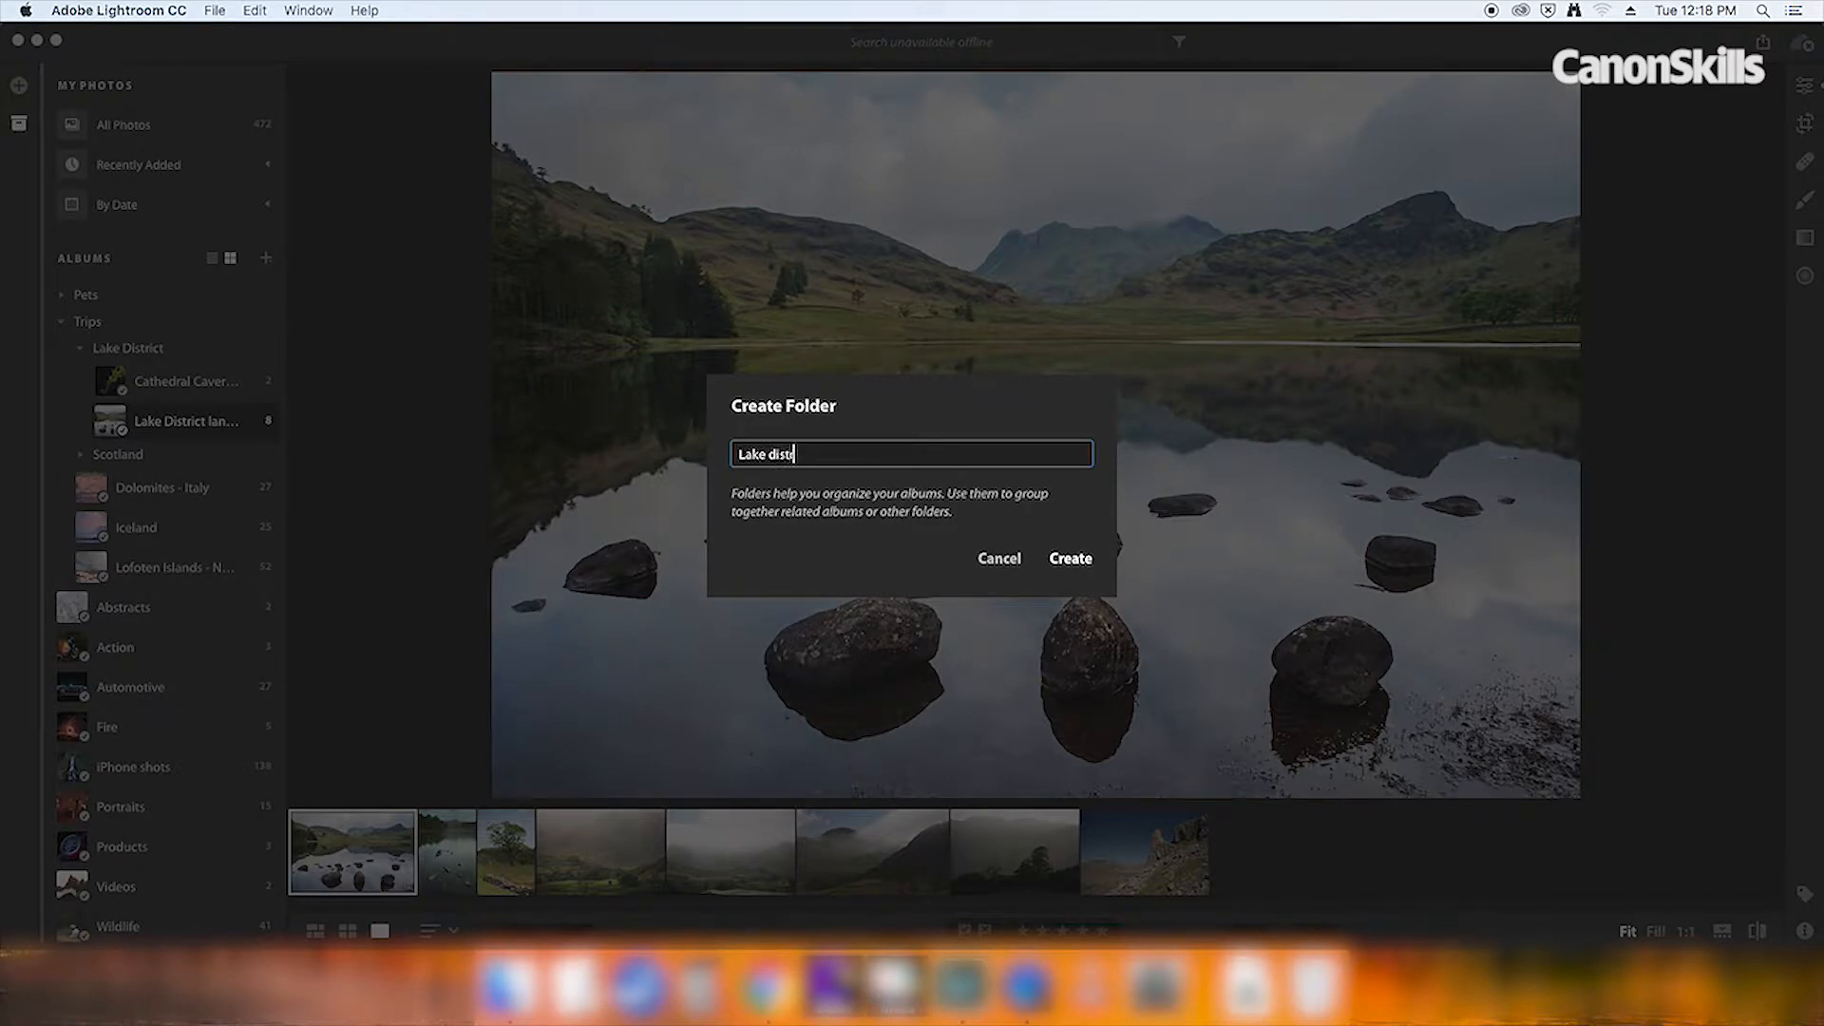
type("rict example")
key("Return")
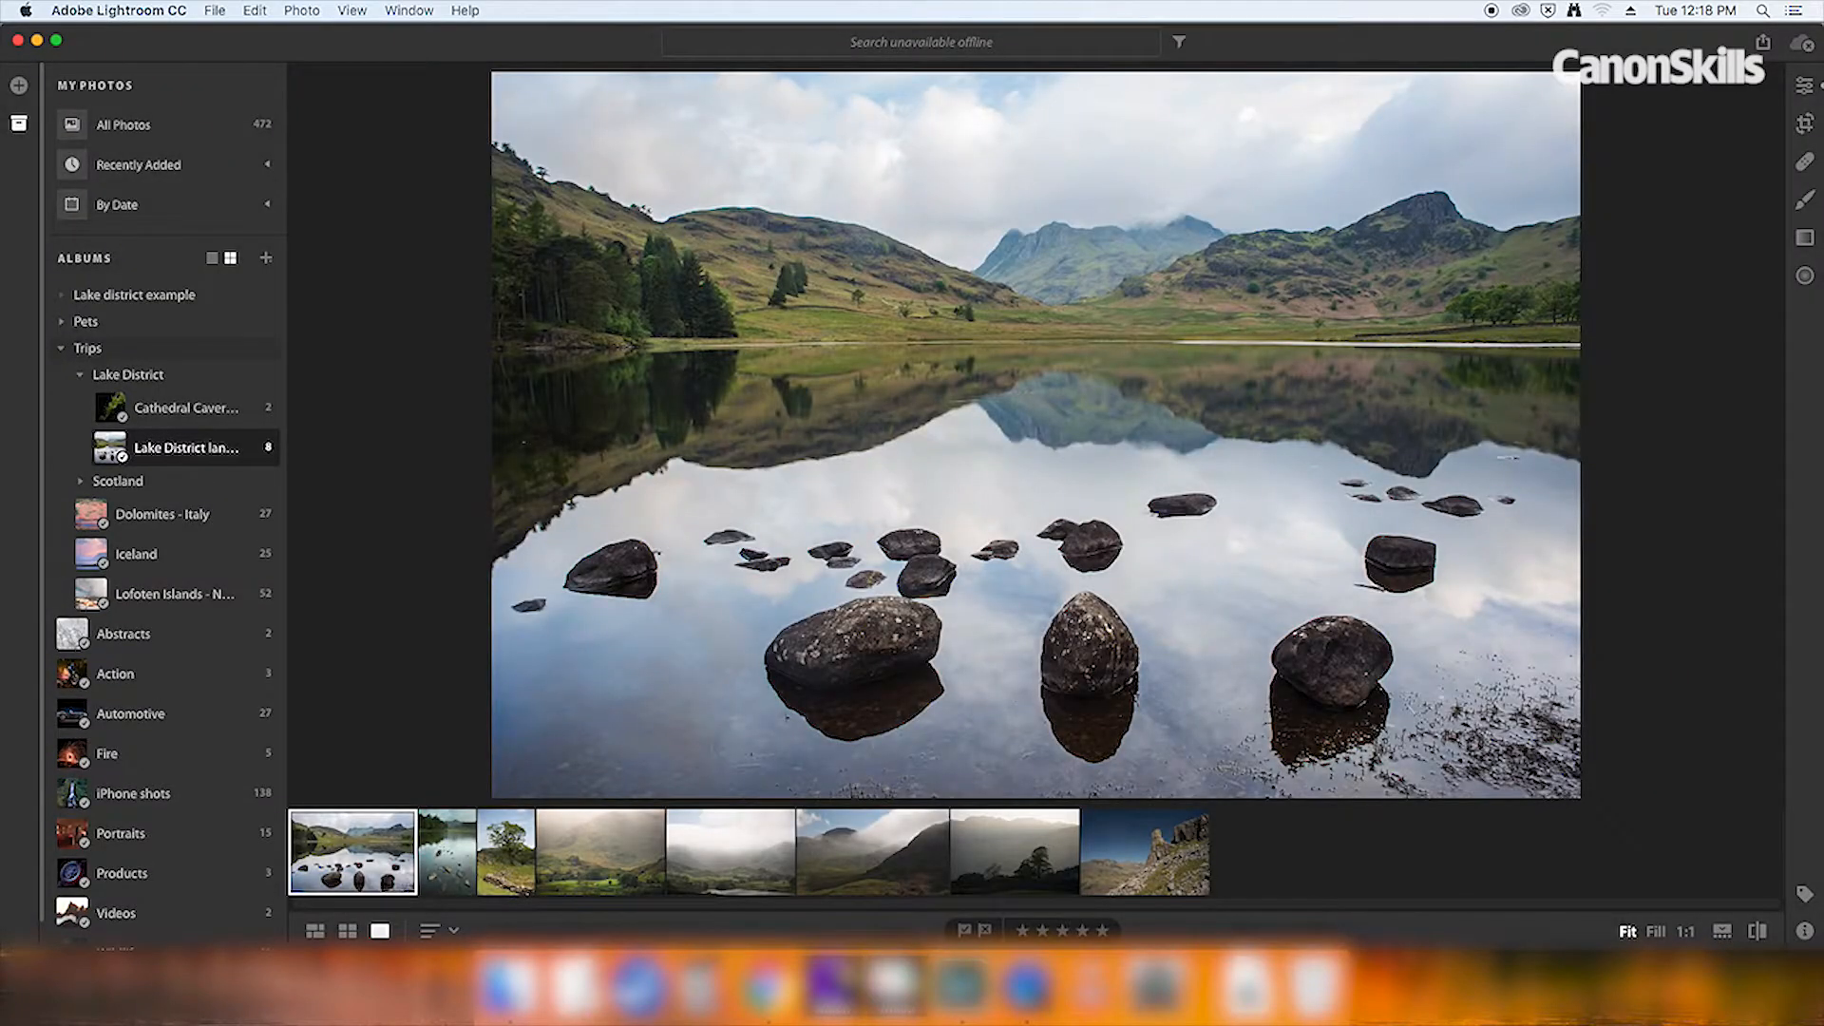
Create an album named "Test" inside the "Lake district example" folder
left_click(187, 297)
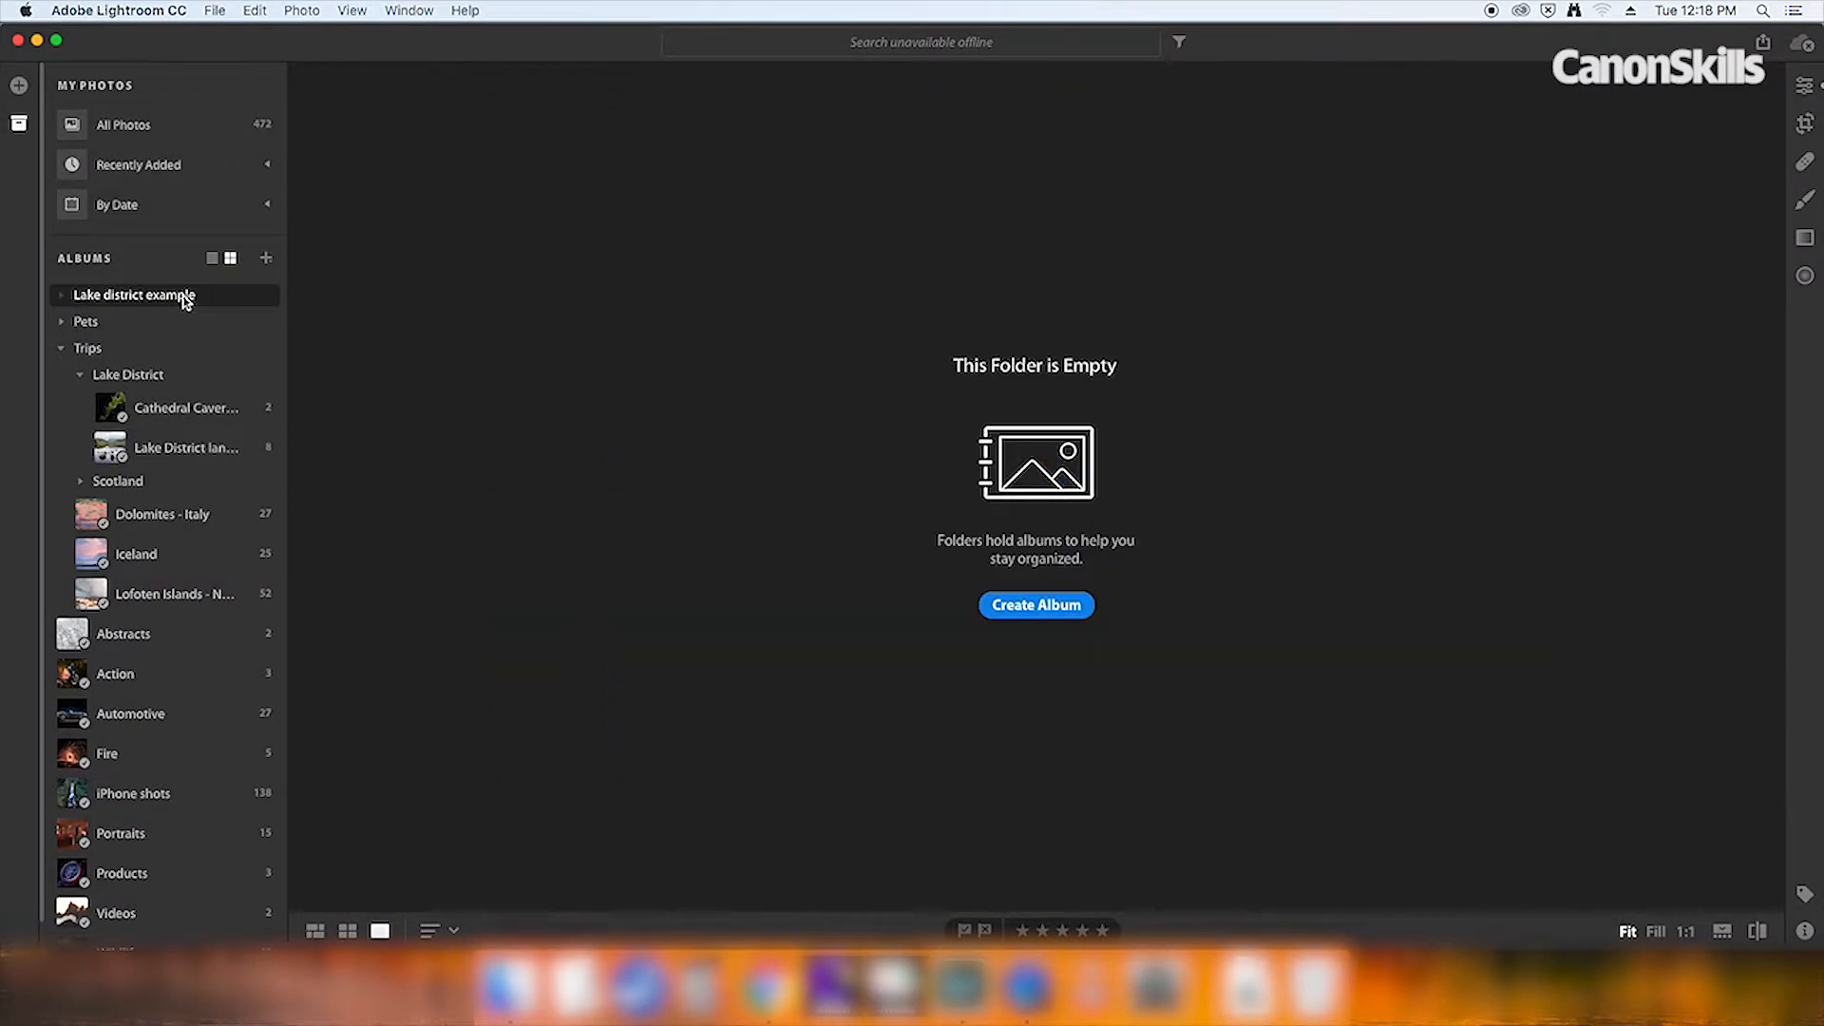
left_click(1035, 607)
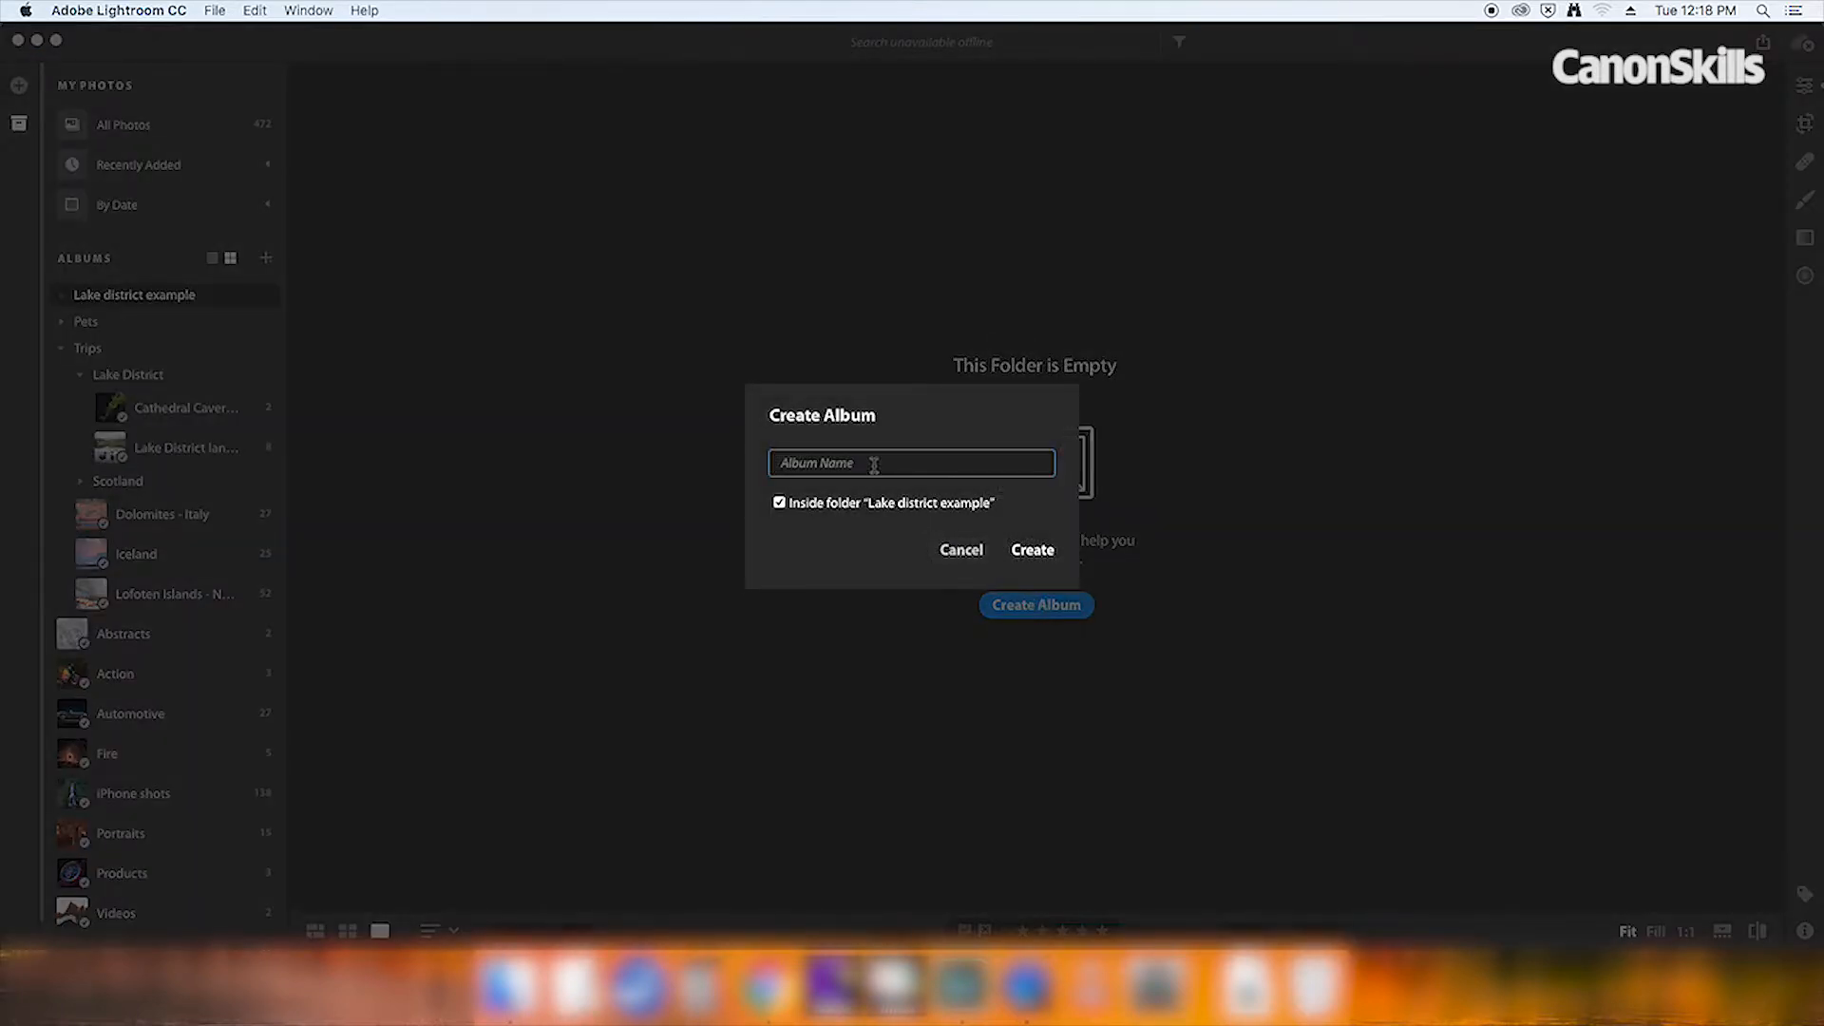
type("Test")
left_click(1038, 559)
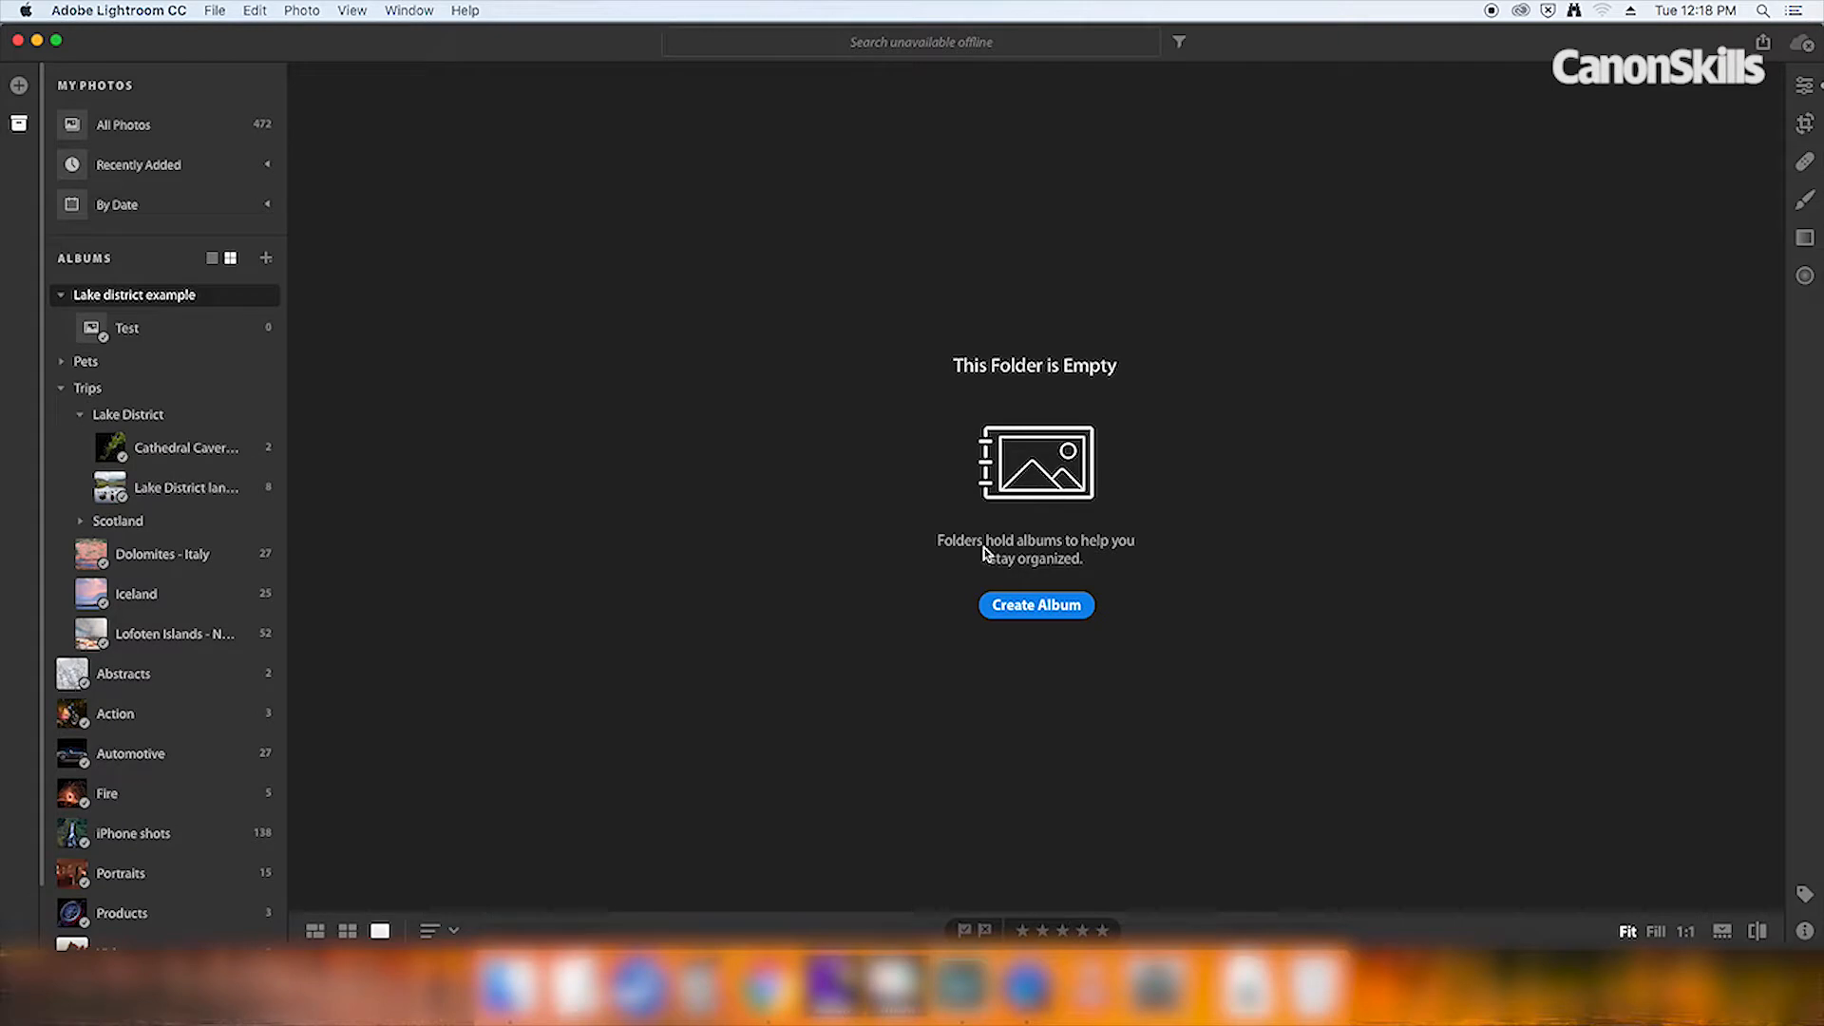
Open the Test album and view its photo import dialog without importing anything
left_click(162, 339)
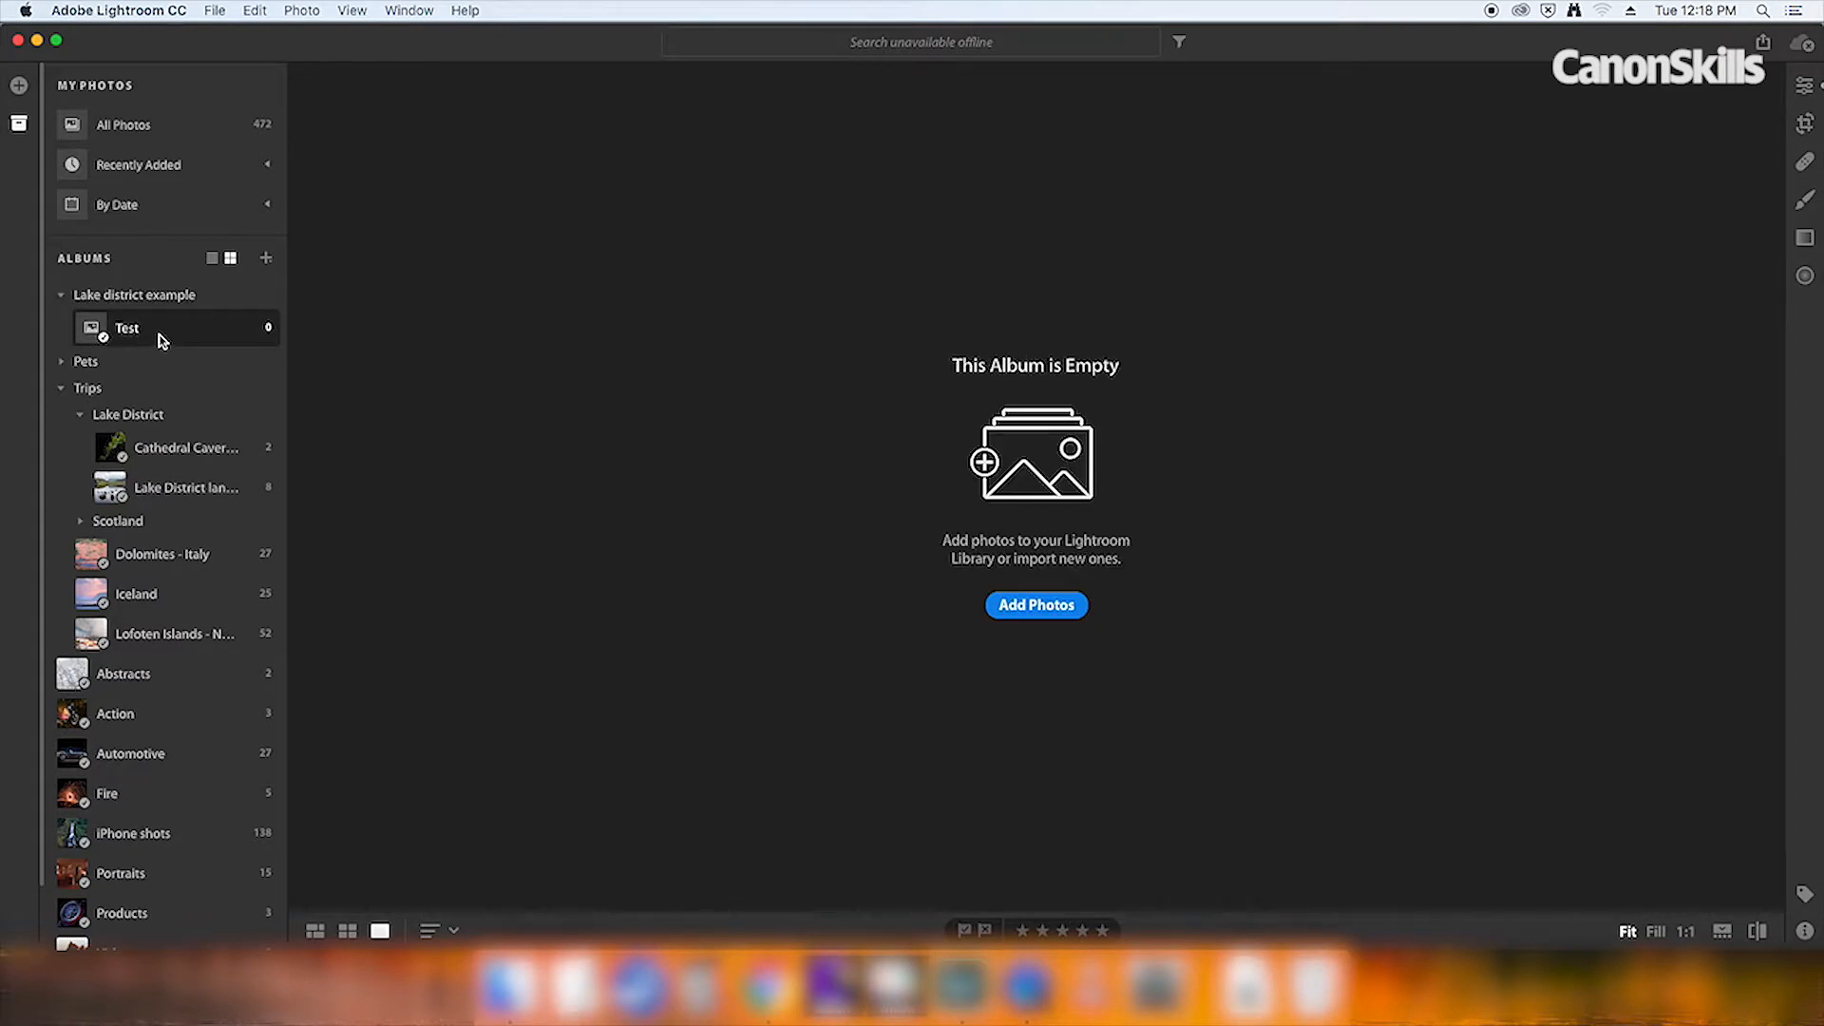
left_click(1032, 609)
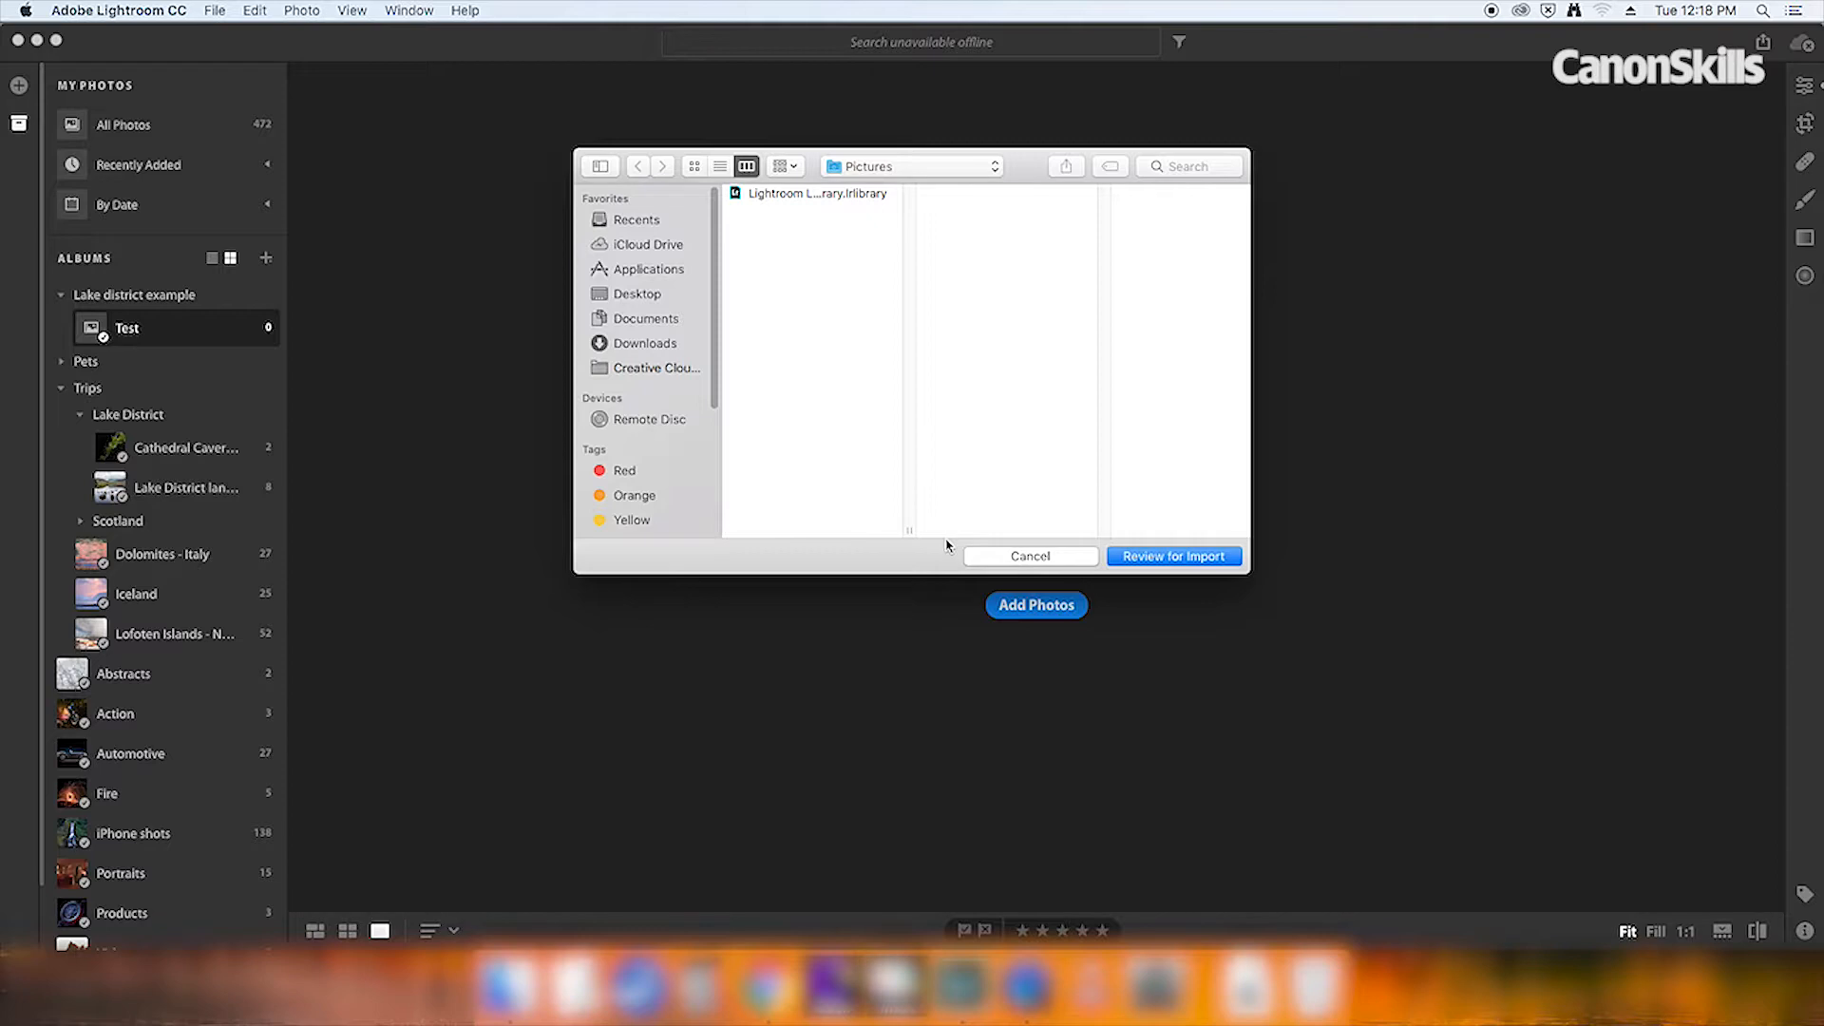
left_click(1049, 561)
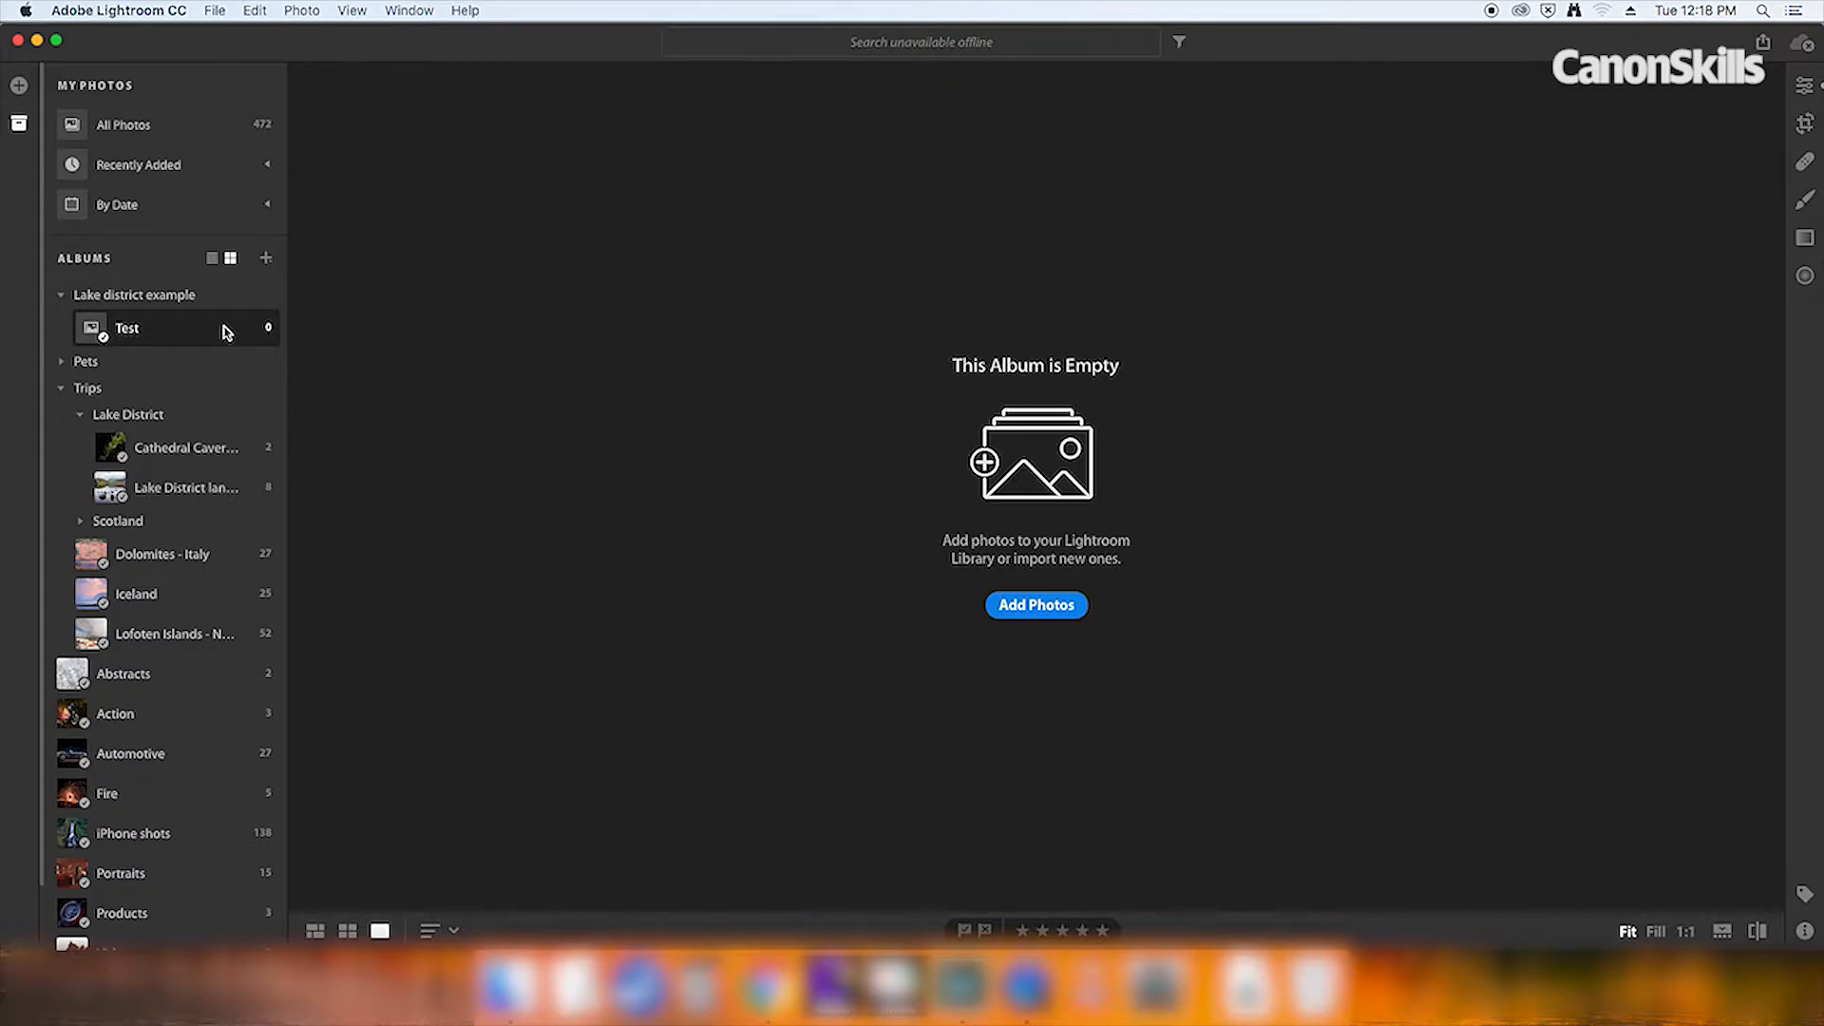
Look inside the Pets folder and open the "Lake District lan..." album in the Trips folder
left_click(63, 362)
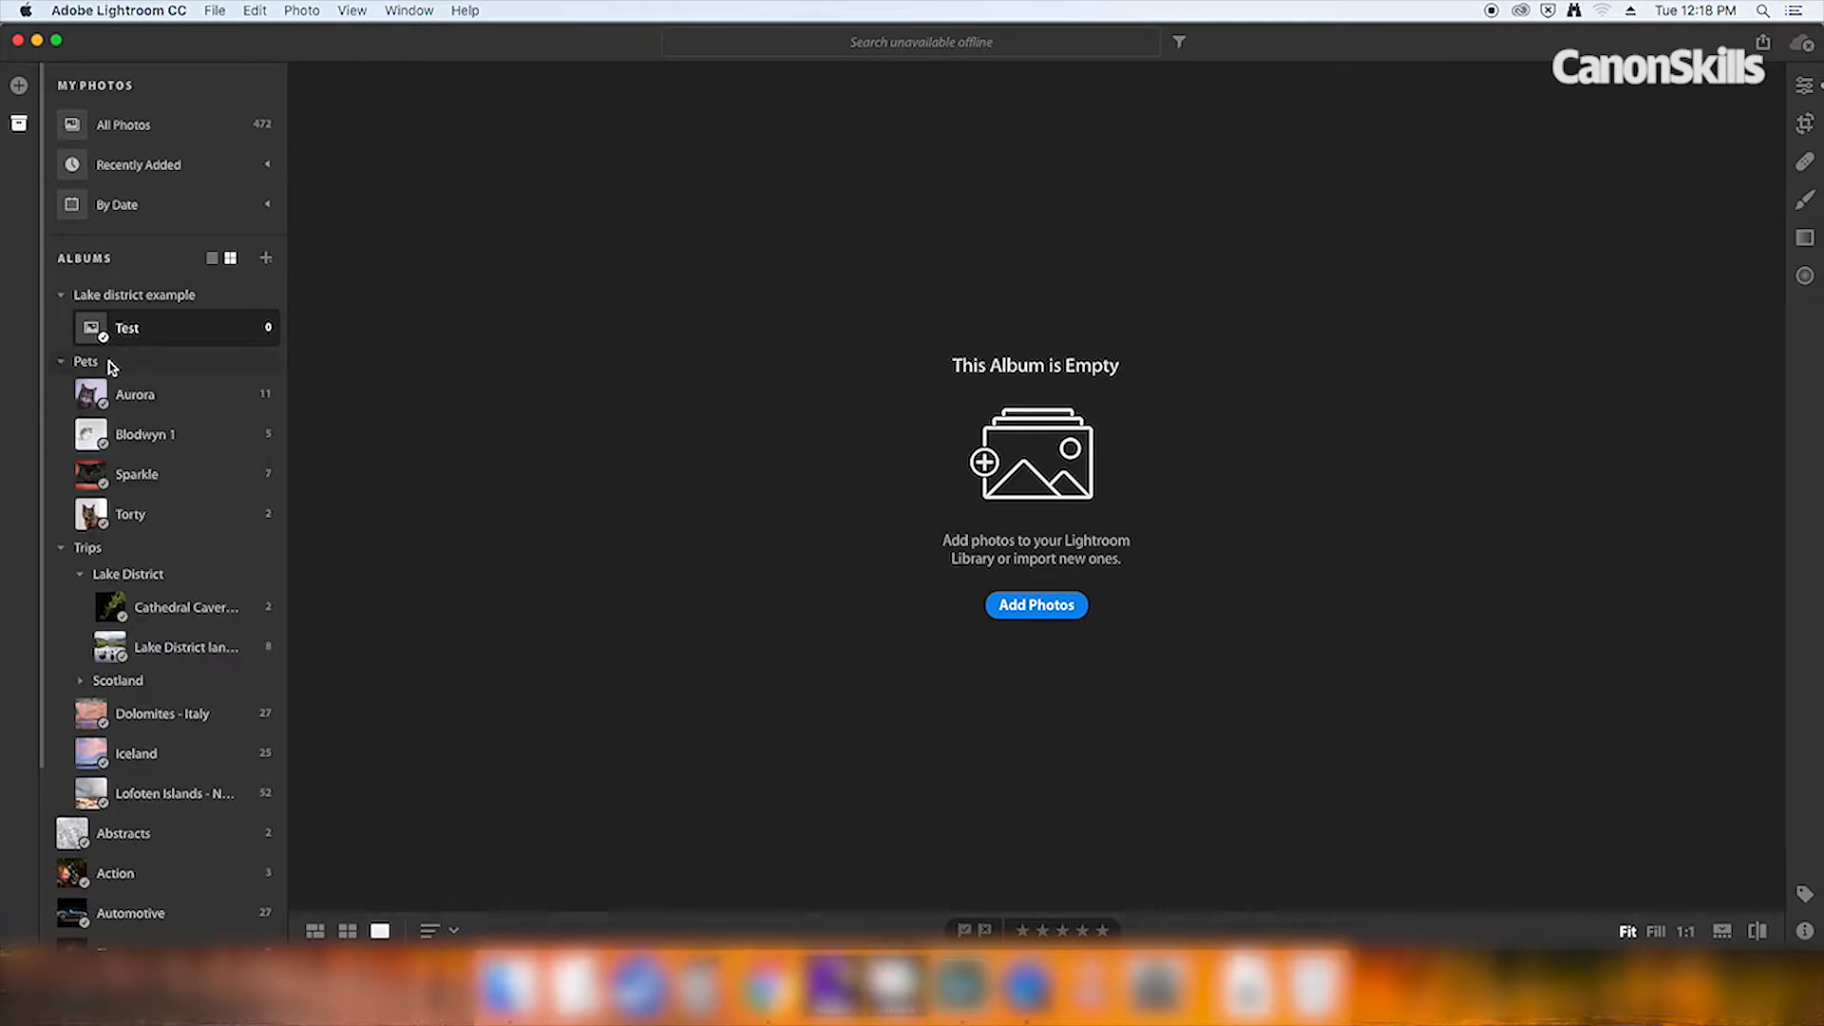
left_click(61, 361)
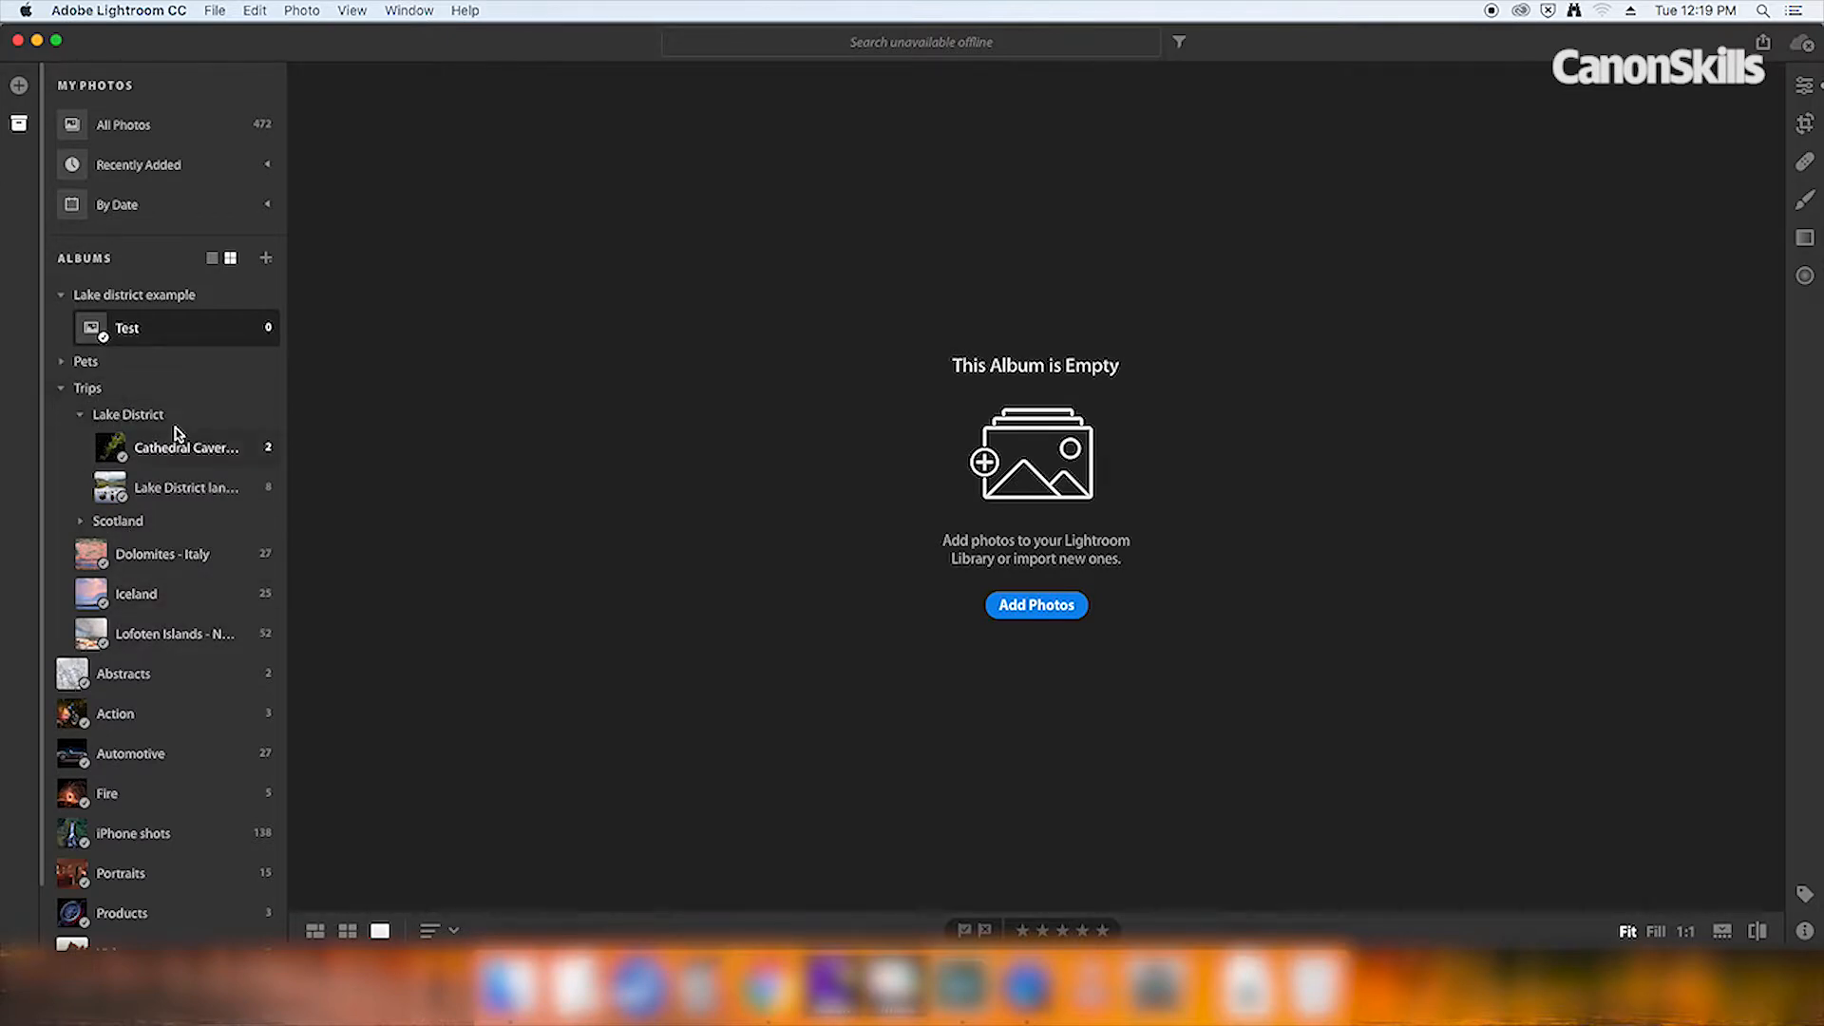
left_click(201, 491)
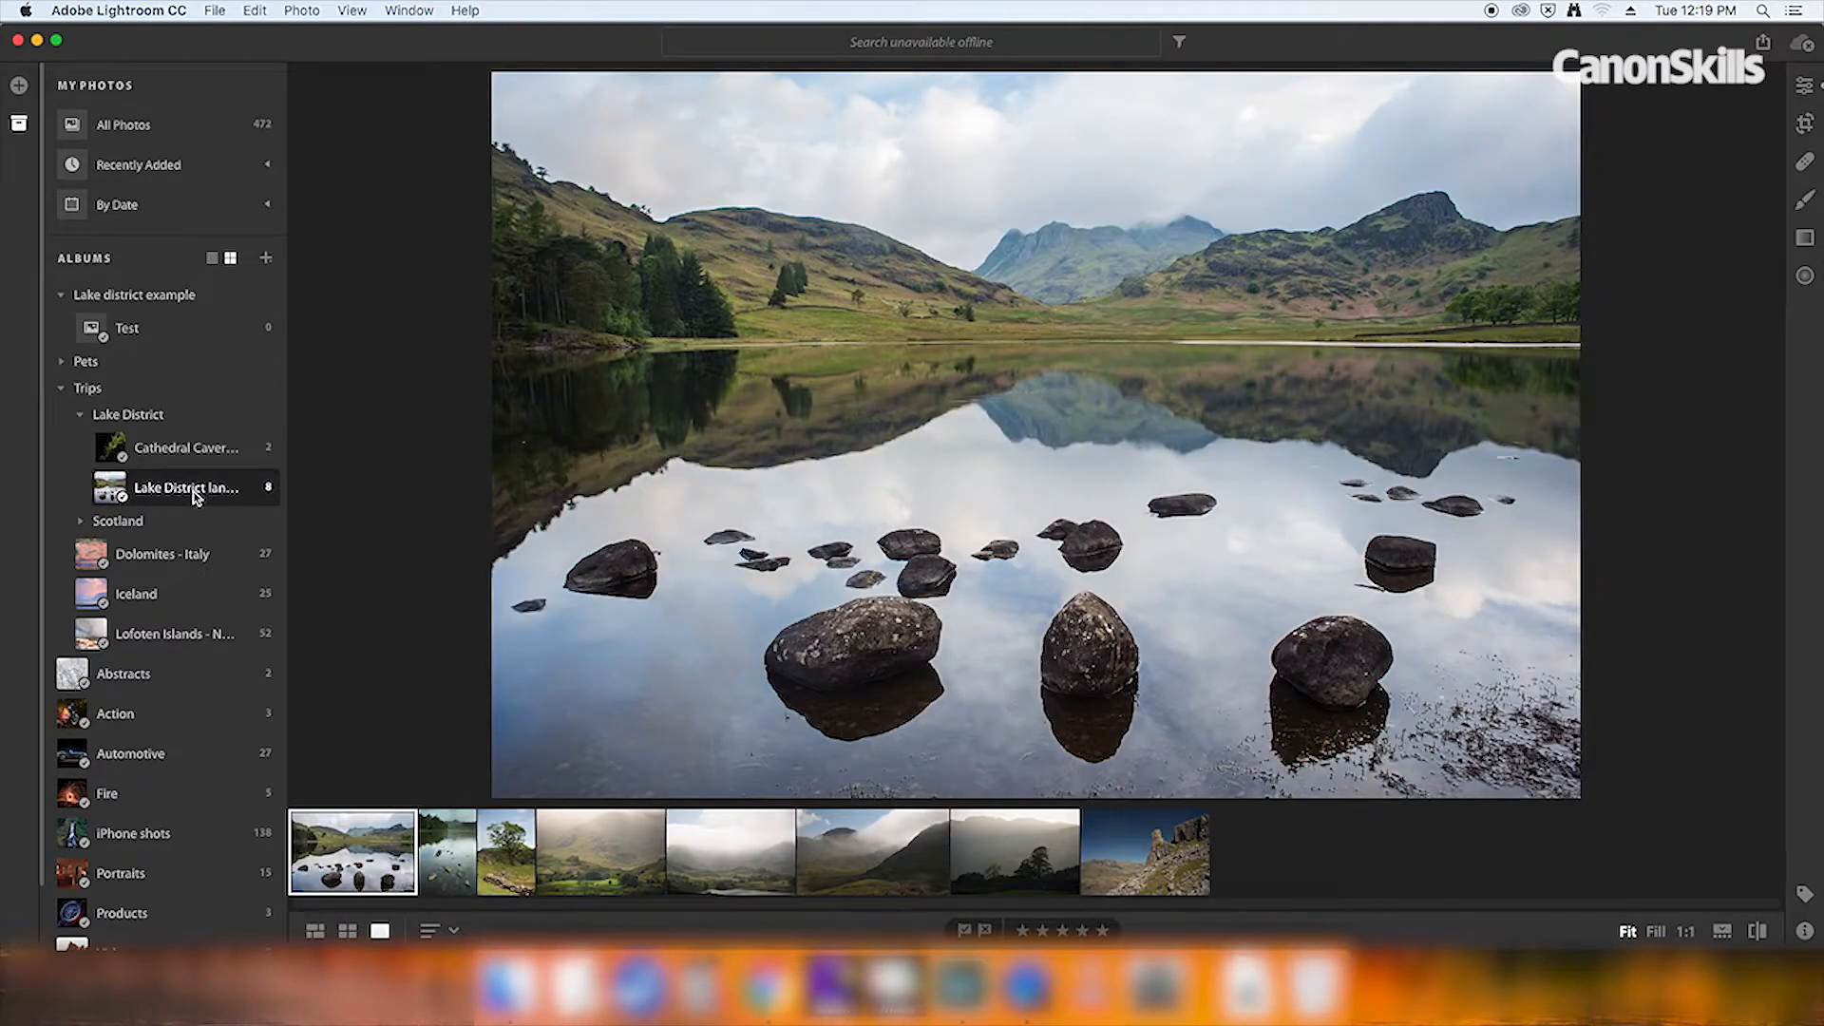
Show the photo's edit controls and review the explanations of Blacks, Whites, Shadows, Highlights and Contrast
left_click(1805, 87)
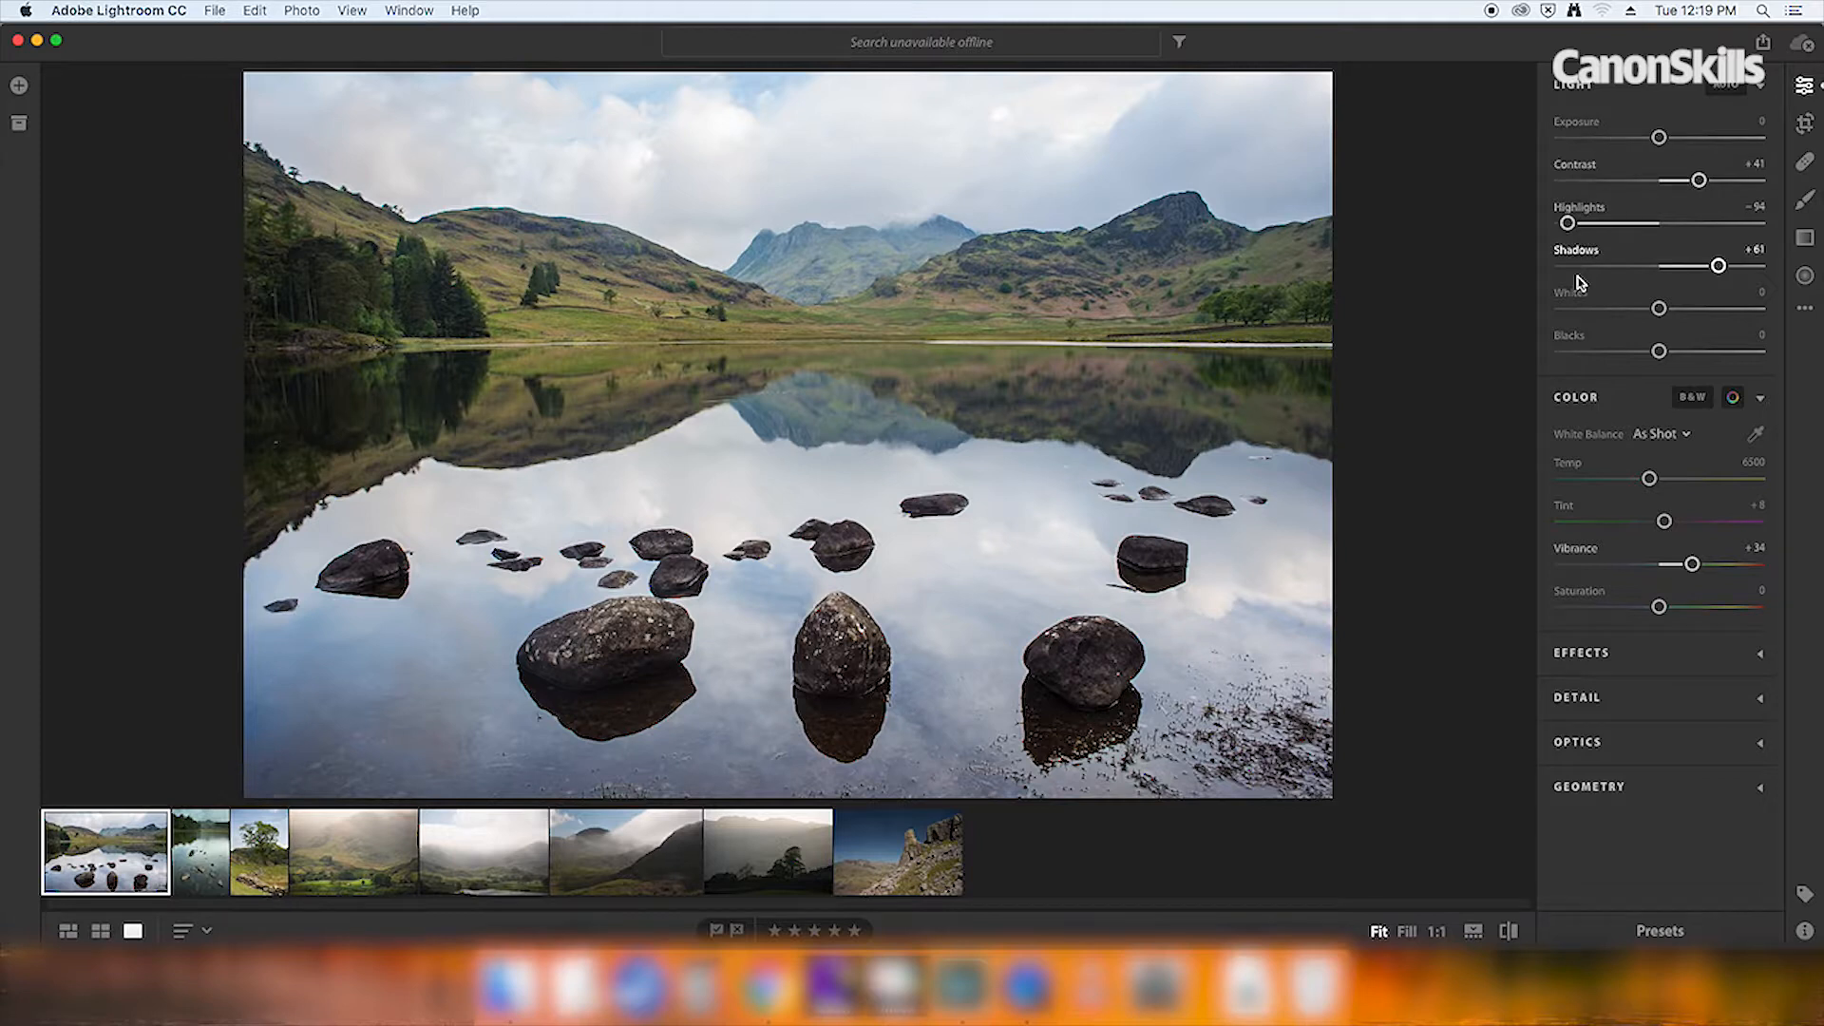
mouse_move(1573, 340)
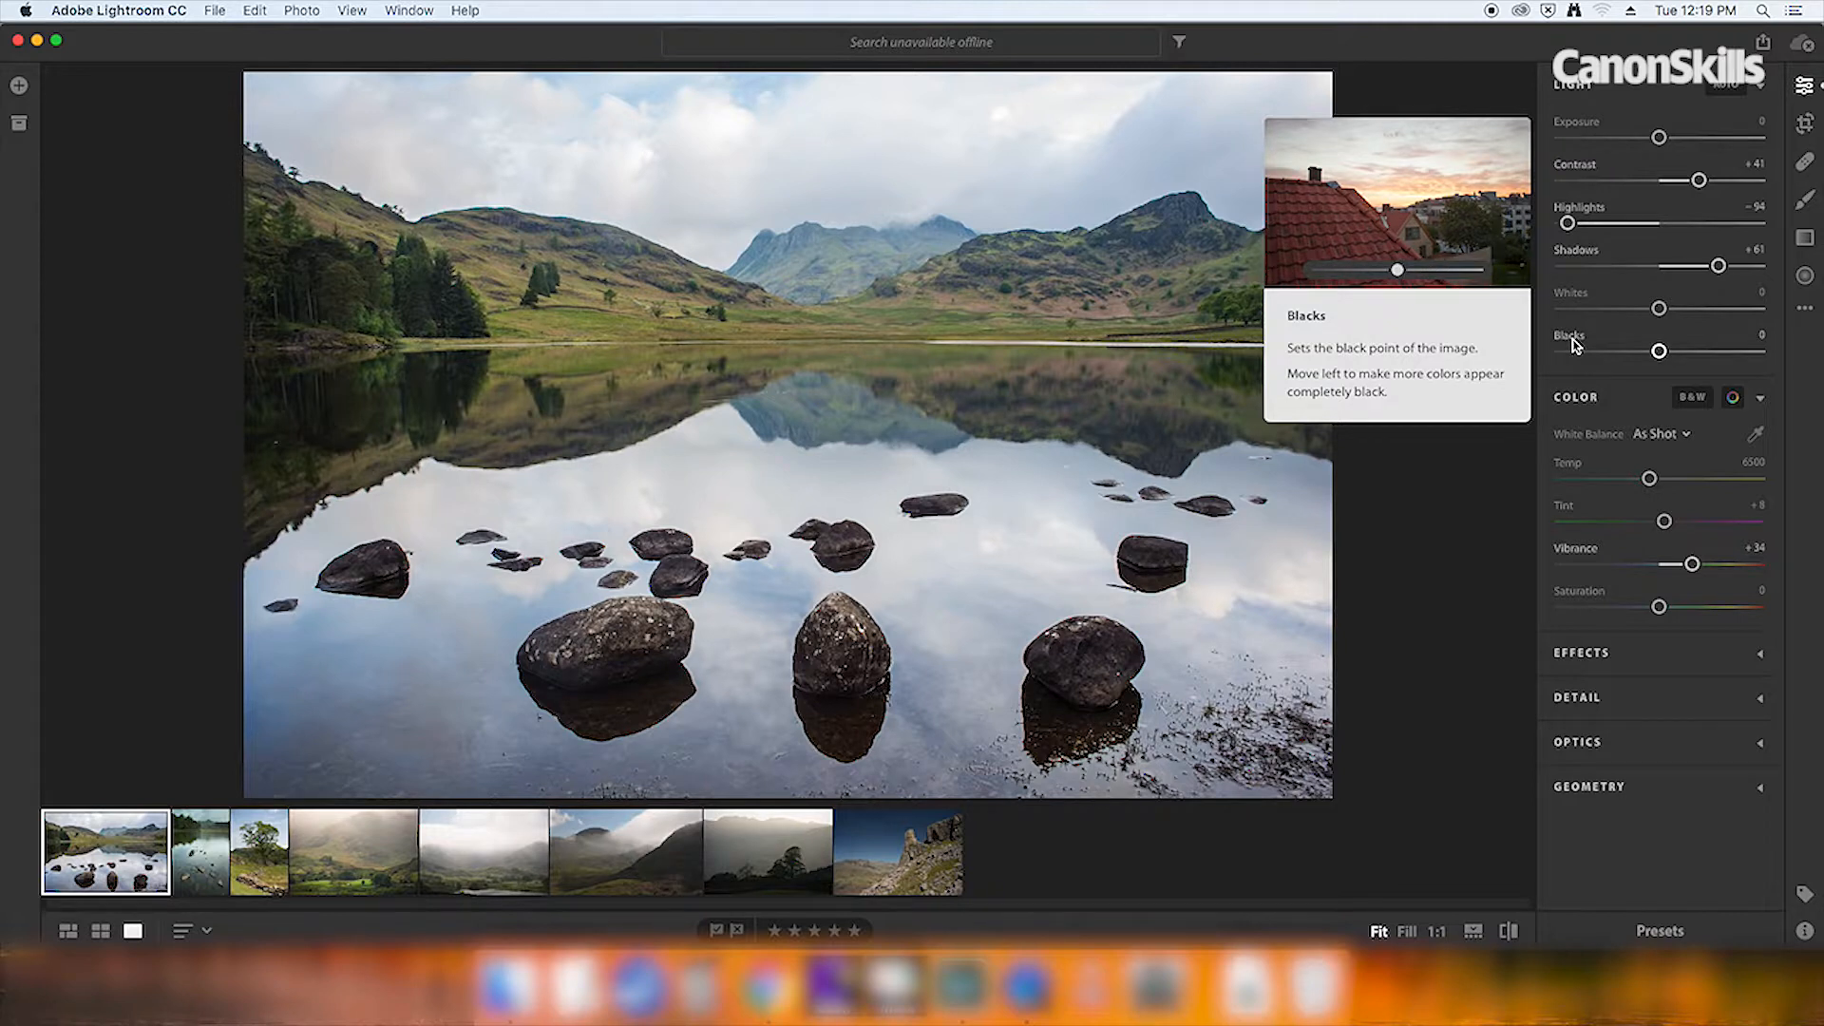
mouse_move(1573, 298)
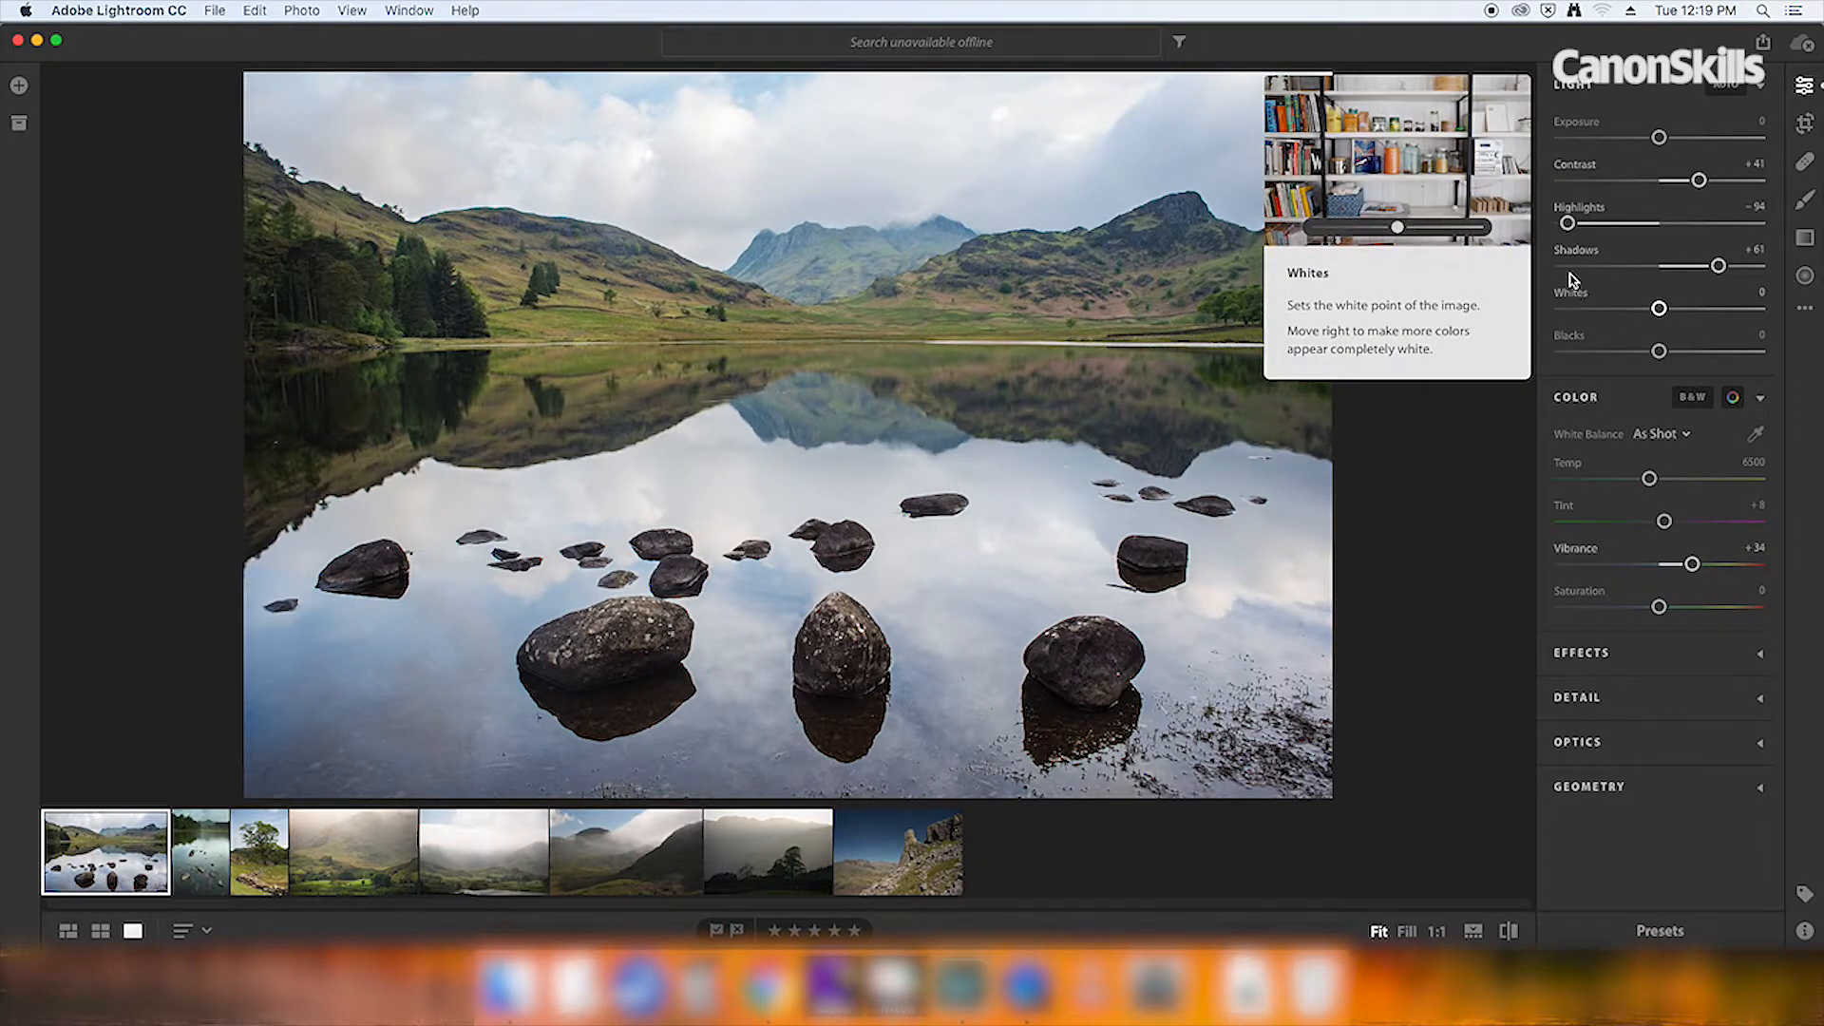
mouse_move(1574, 259)
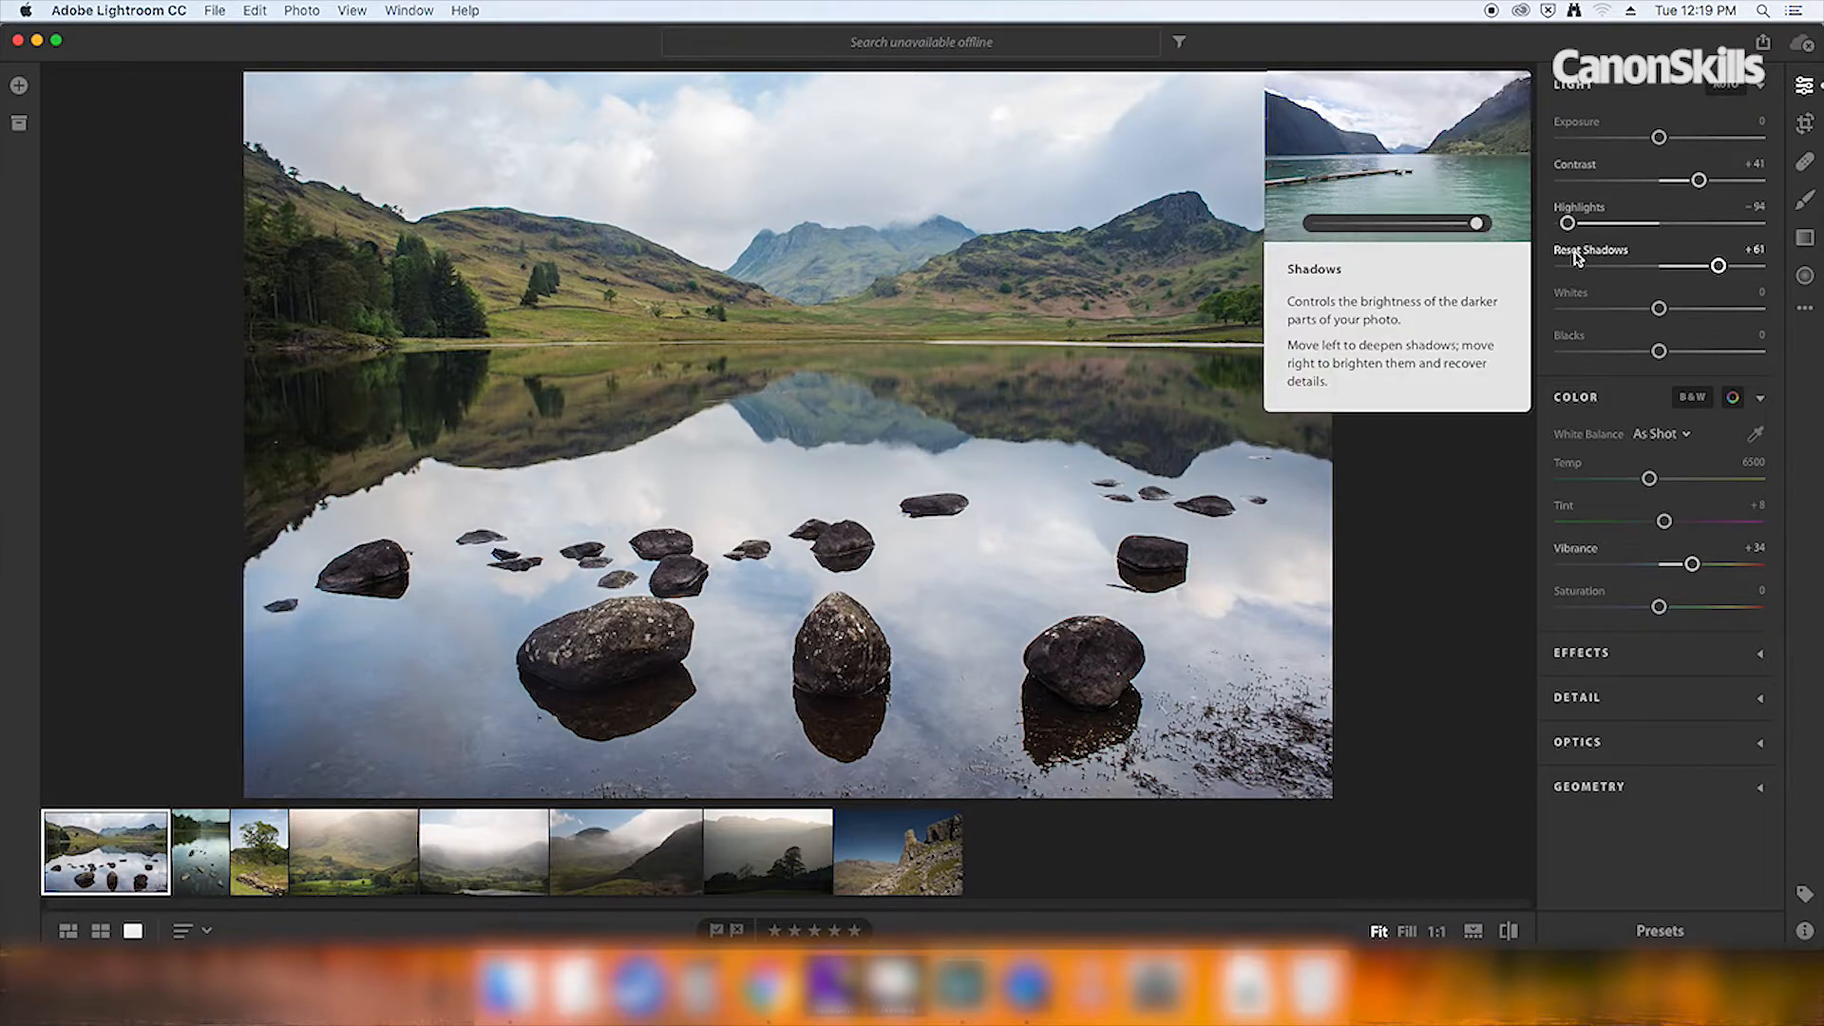
mouse_move(1573, 214)
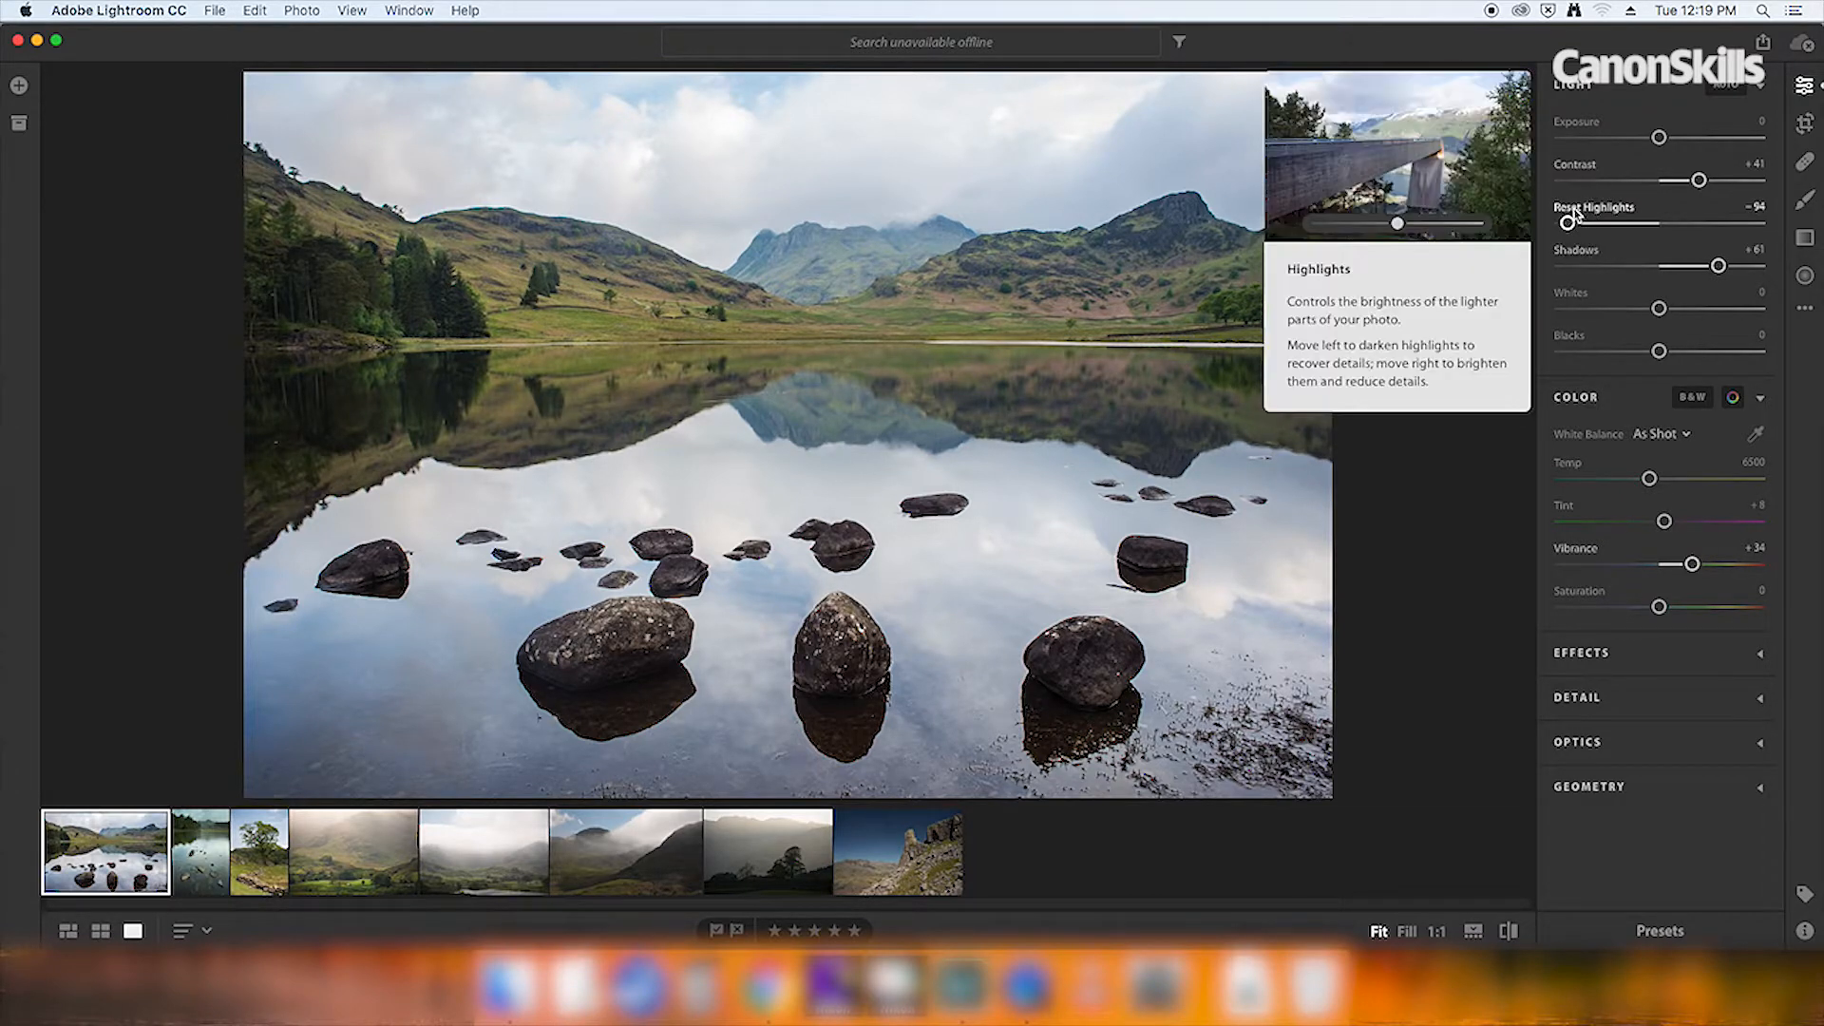
mouse_move(1577, 171)
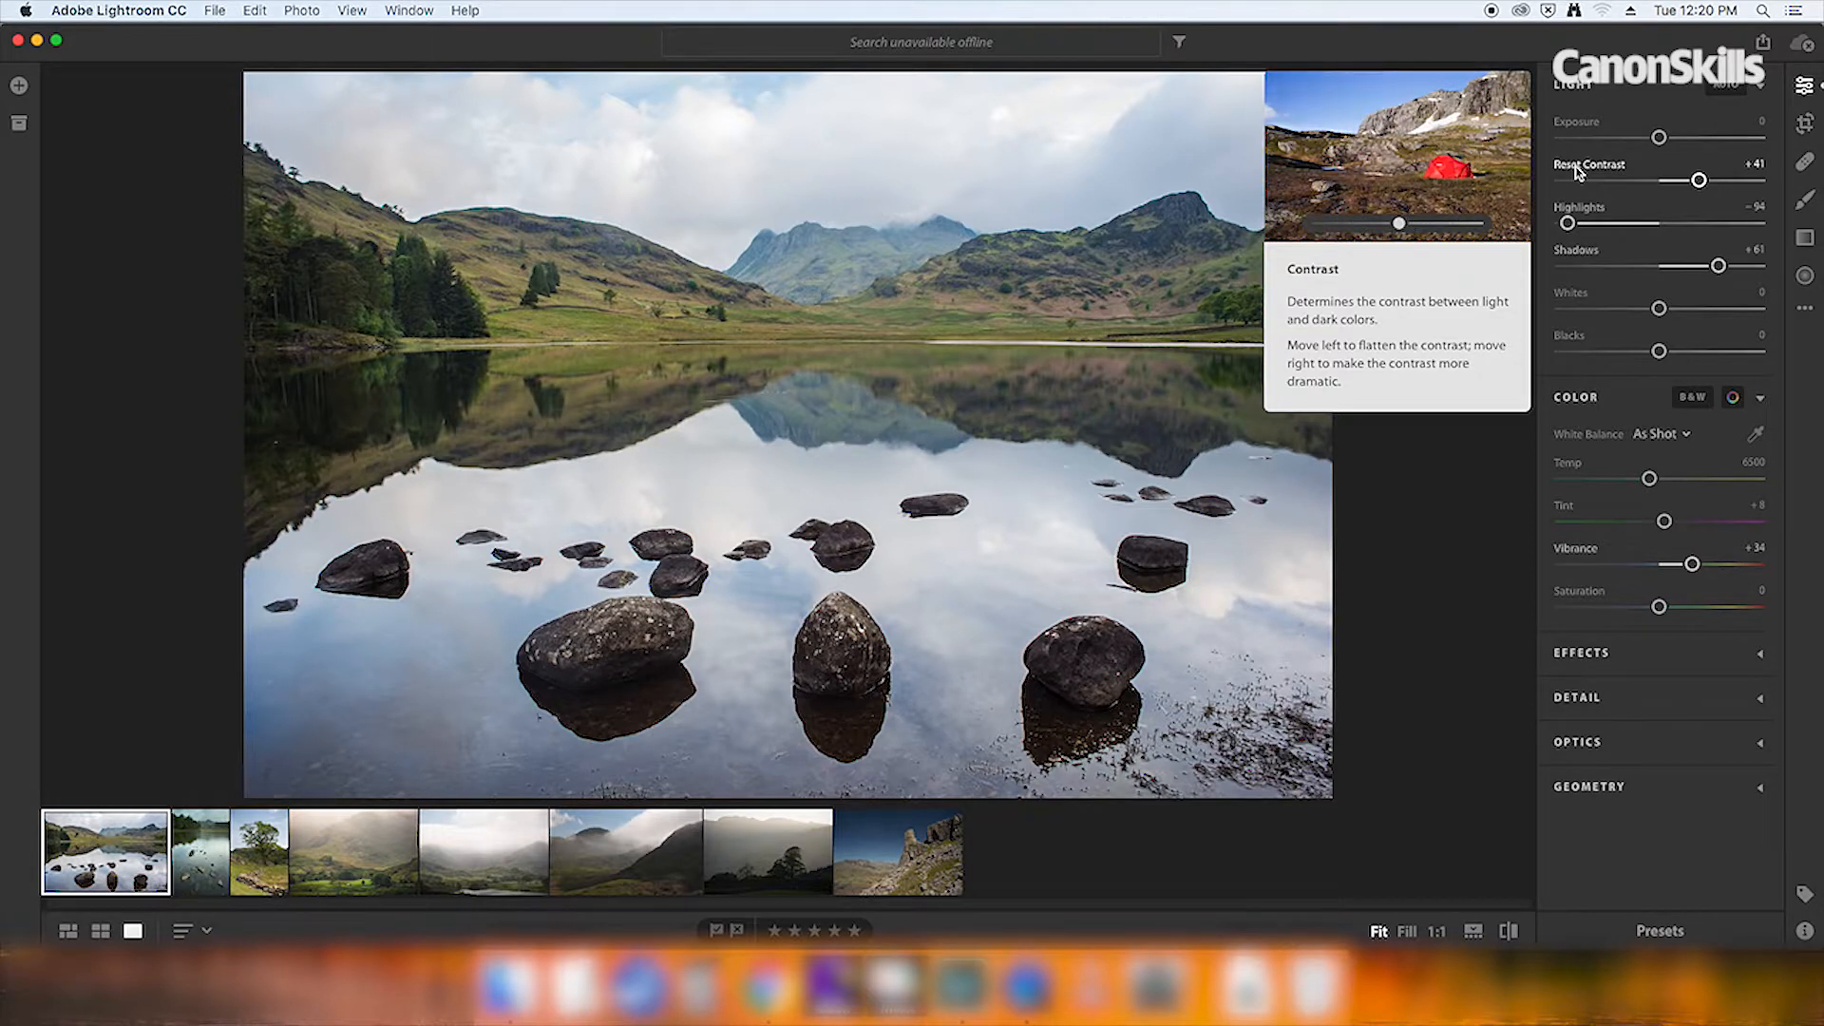
View the available white balance presets in the Color settings without changing the preset
left_click(1591, 401)
left_click(1592, 399)
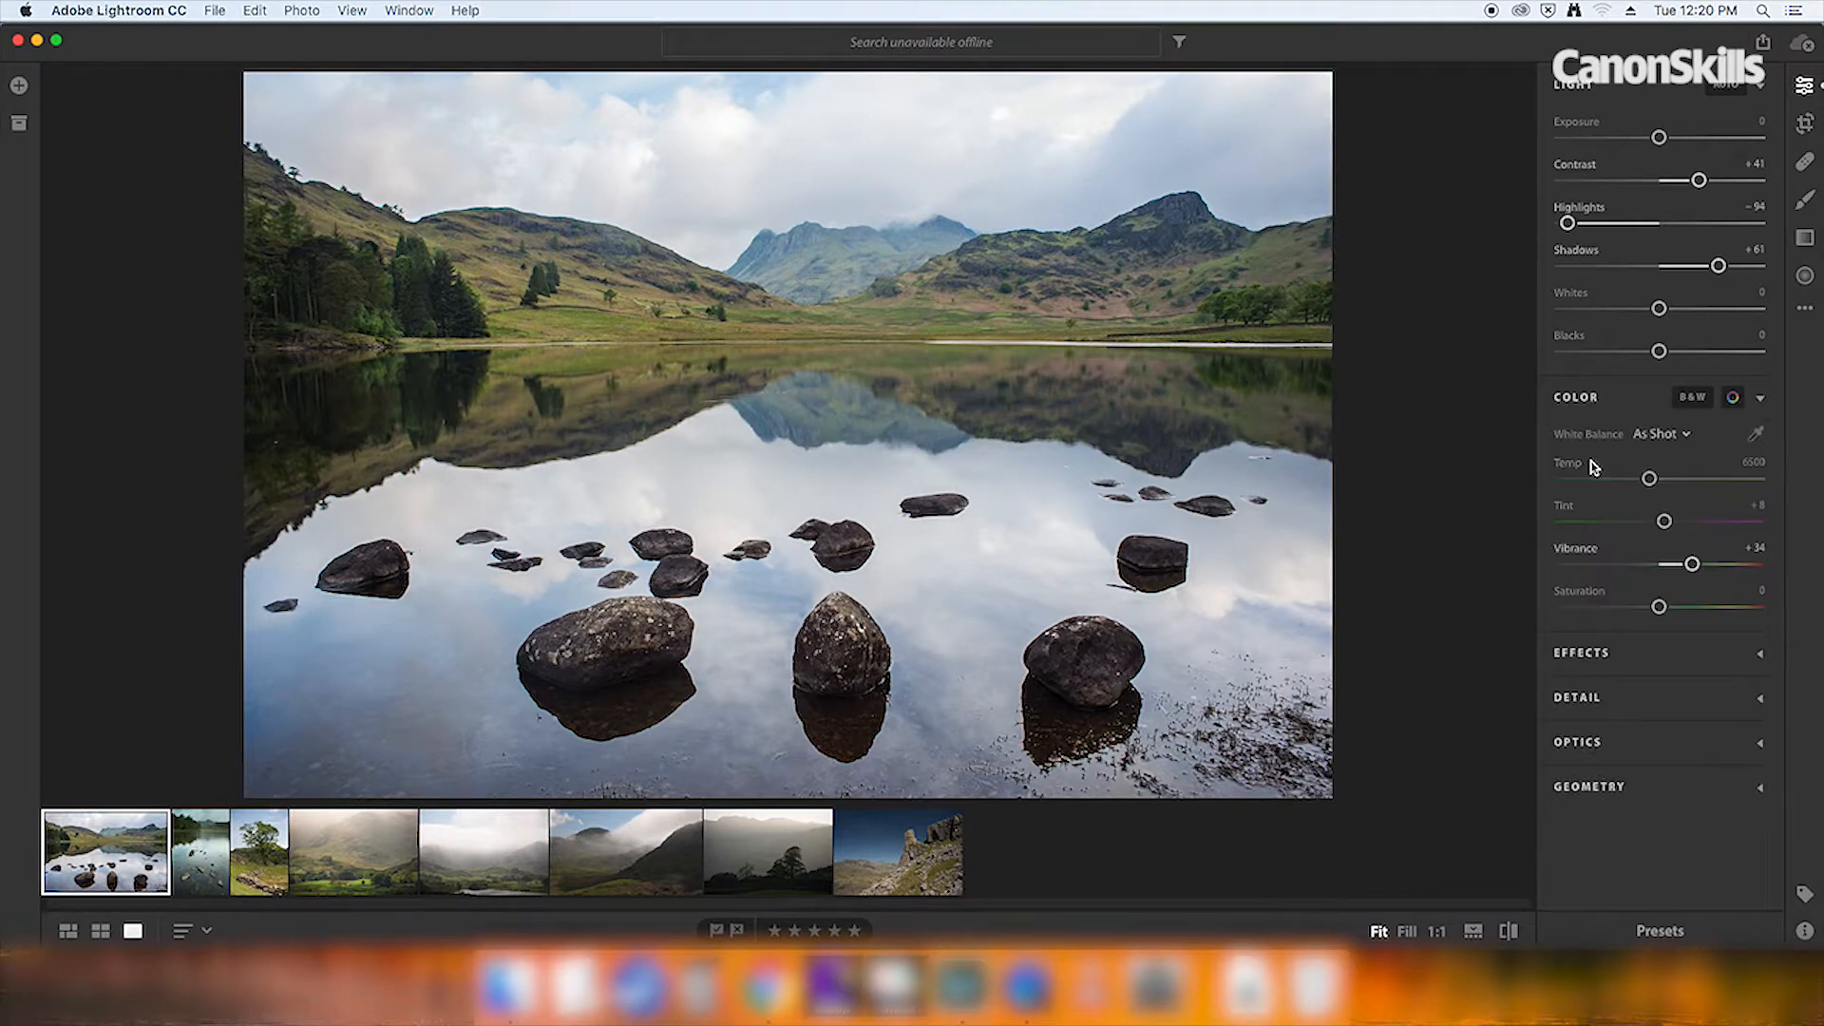
left_click(1677, 438)
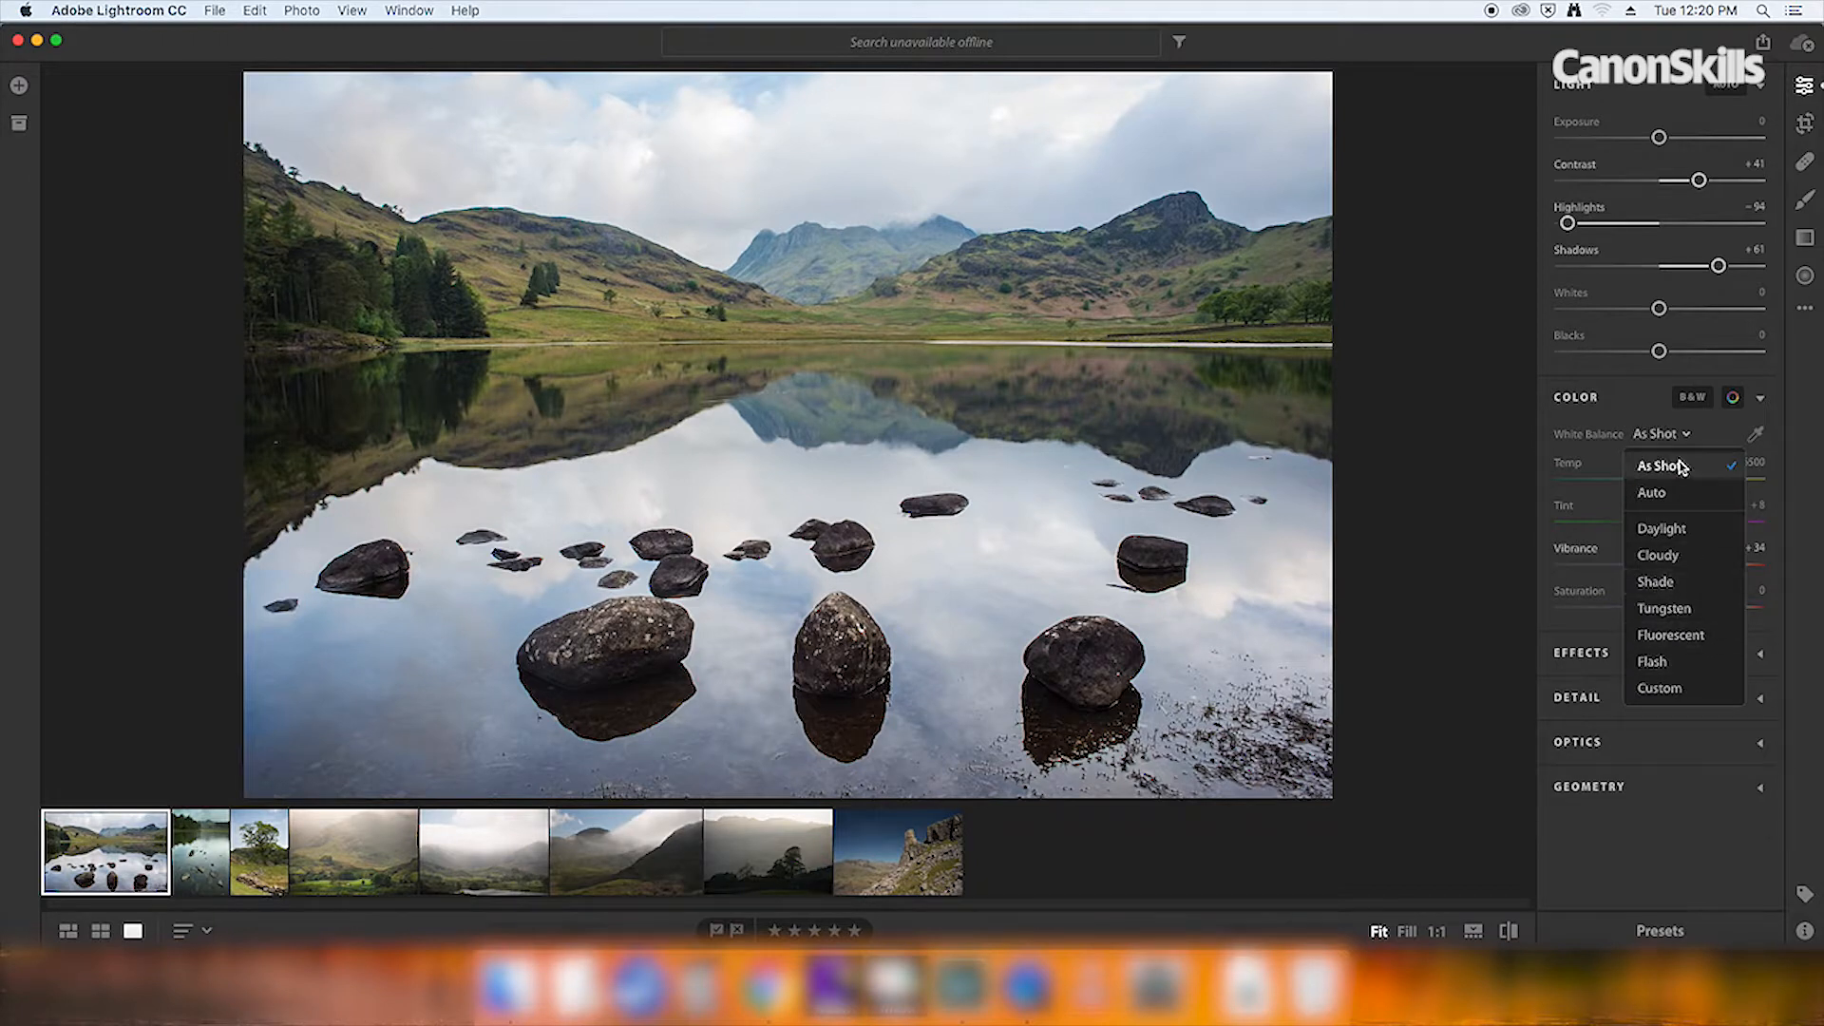
left_click(1670, 436)
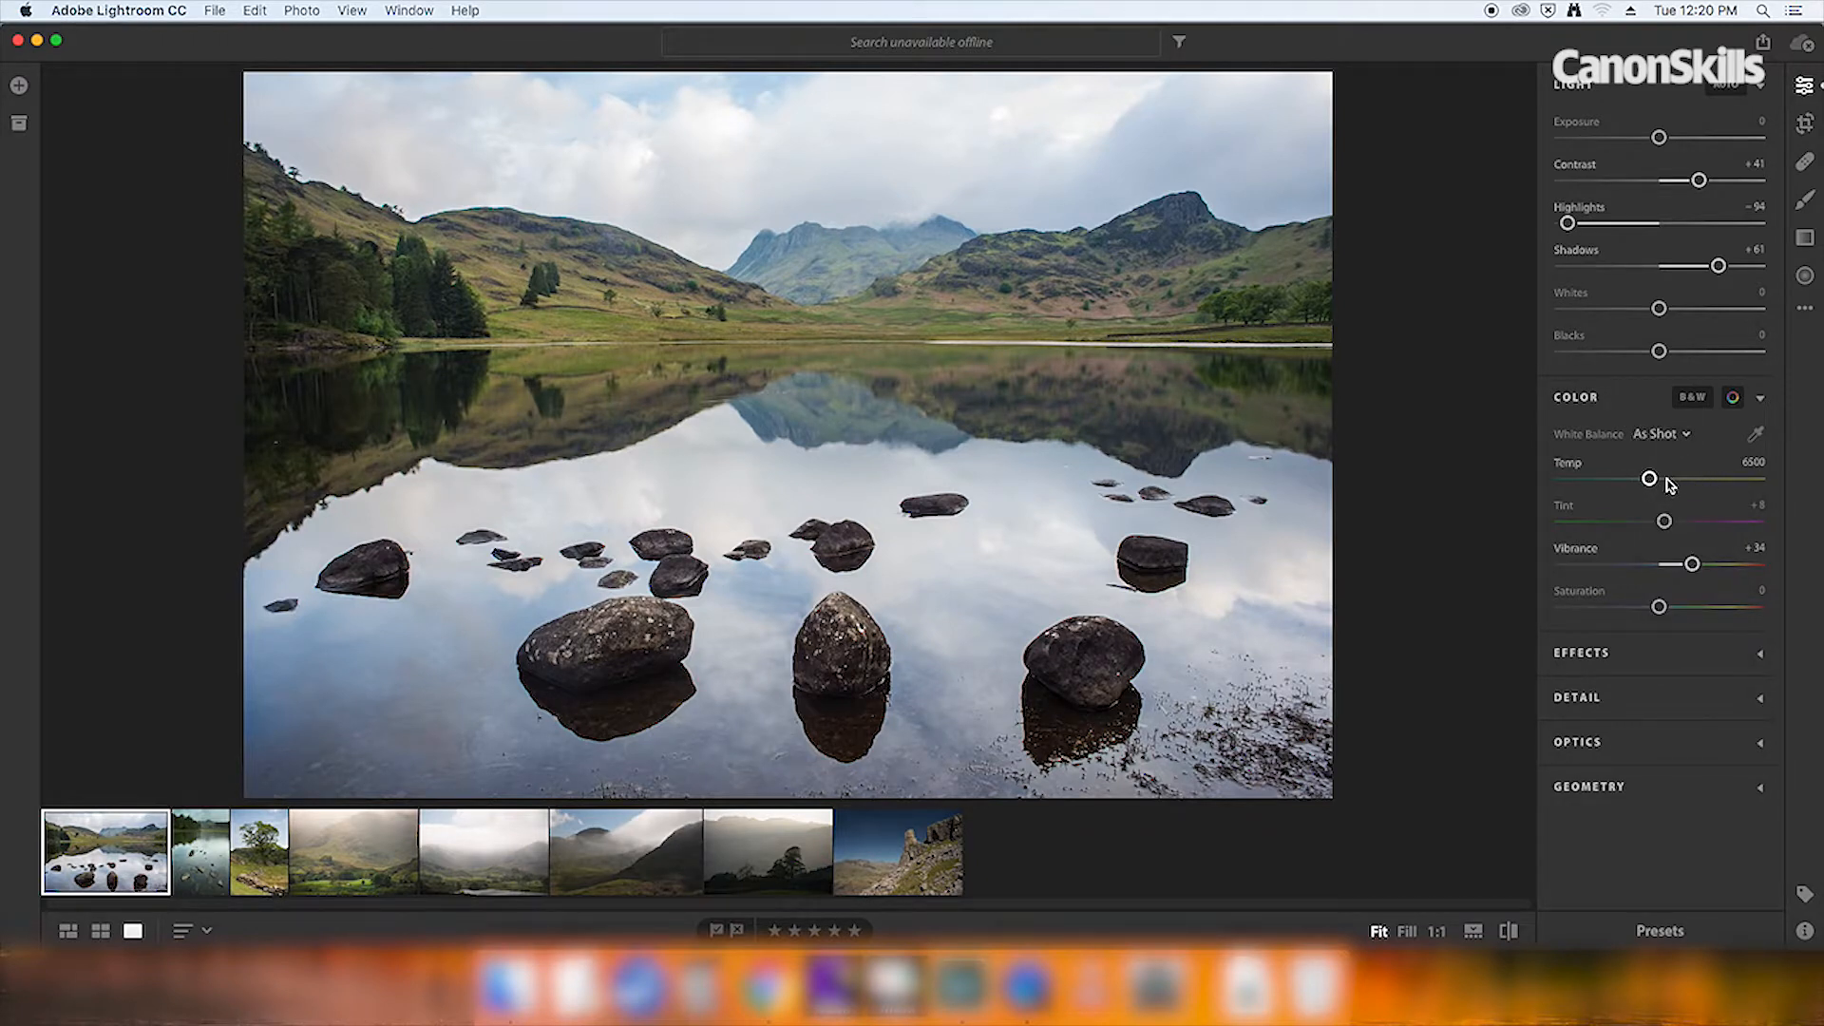
Try cooler and warmer color temperatures on the lake photo, settling on Temp 5953 and Tint +2
left_click(1615, 478)
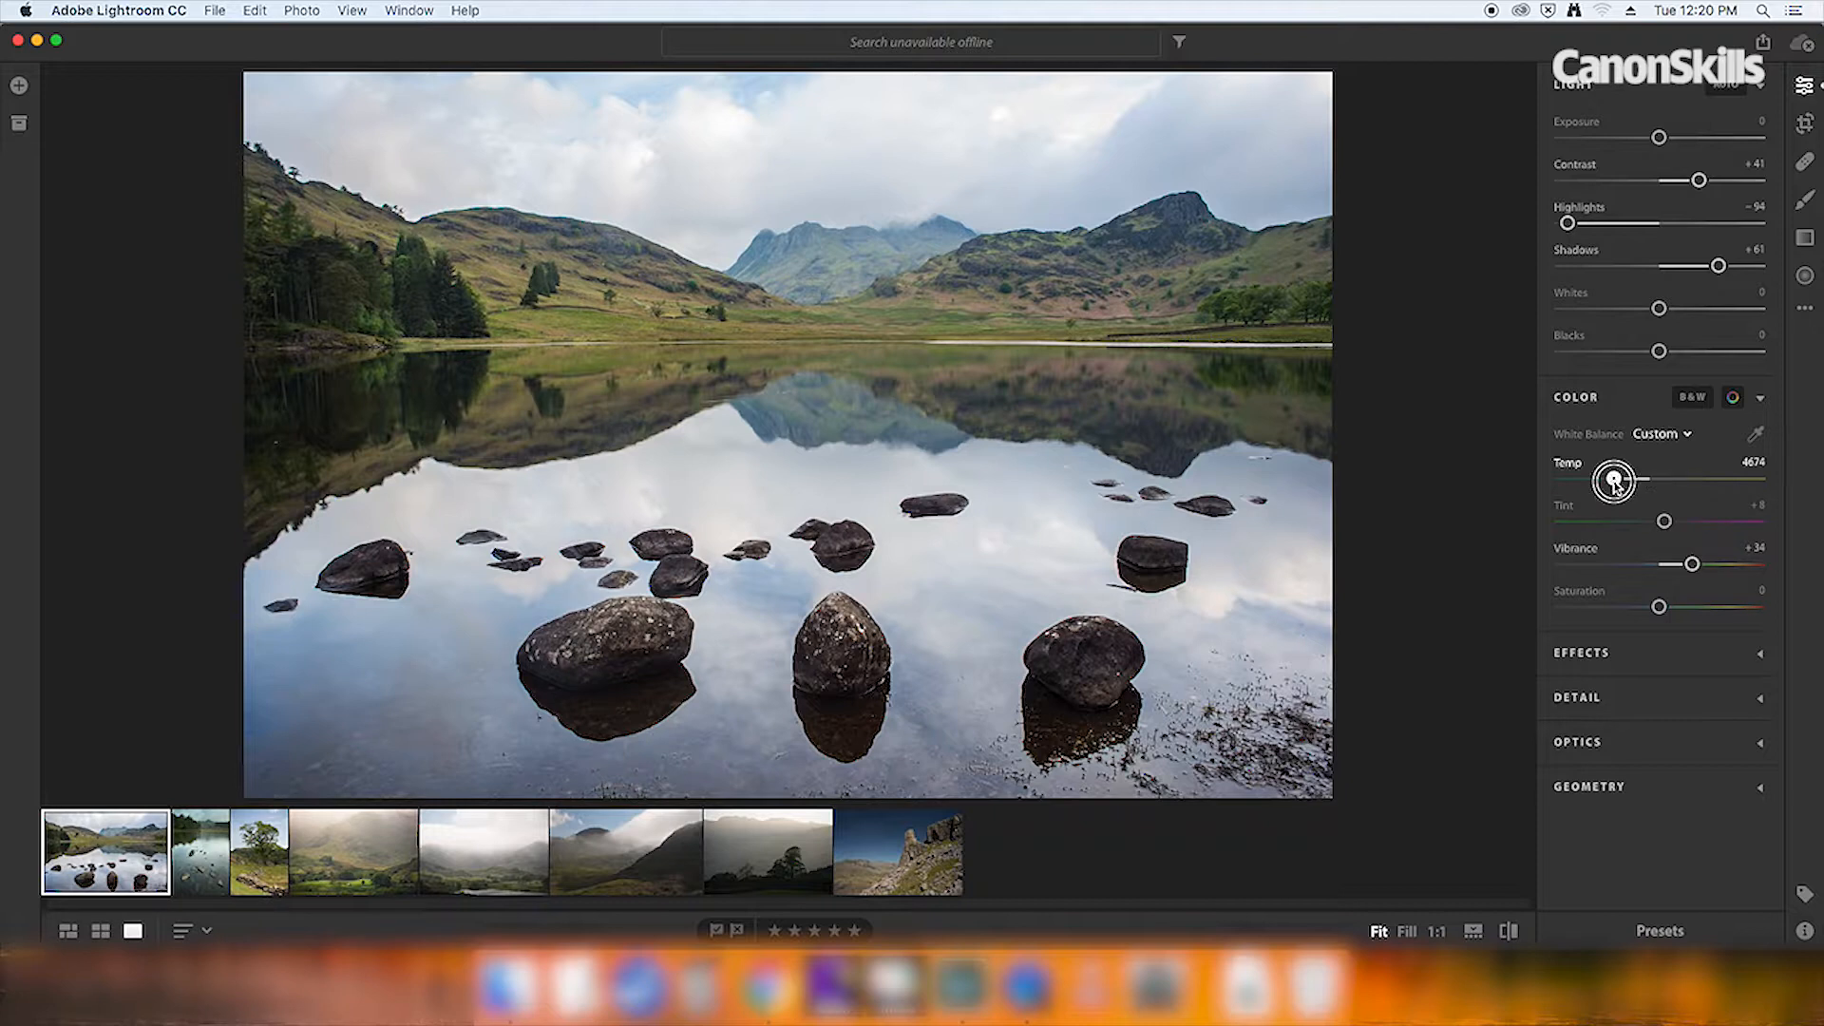
left_click(1705, 480)
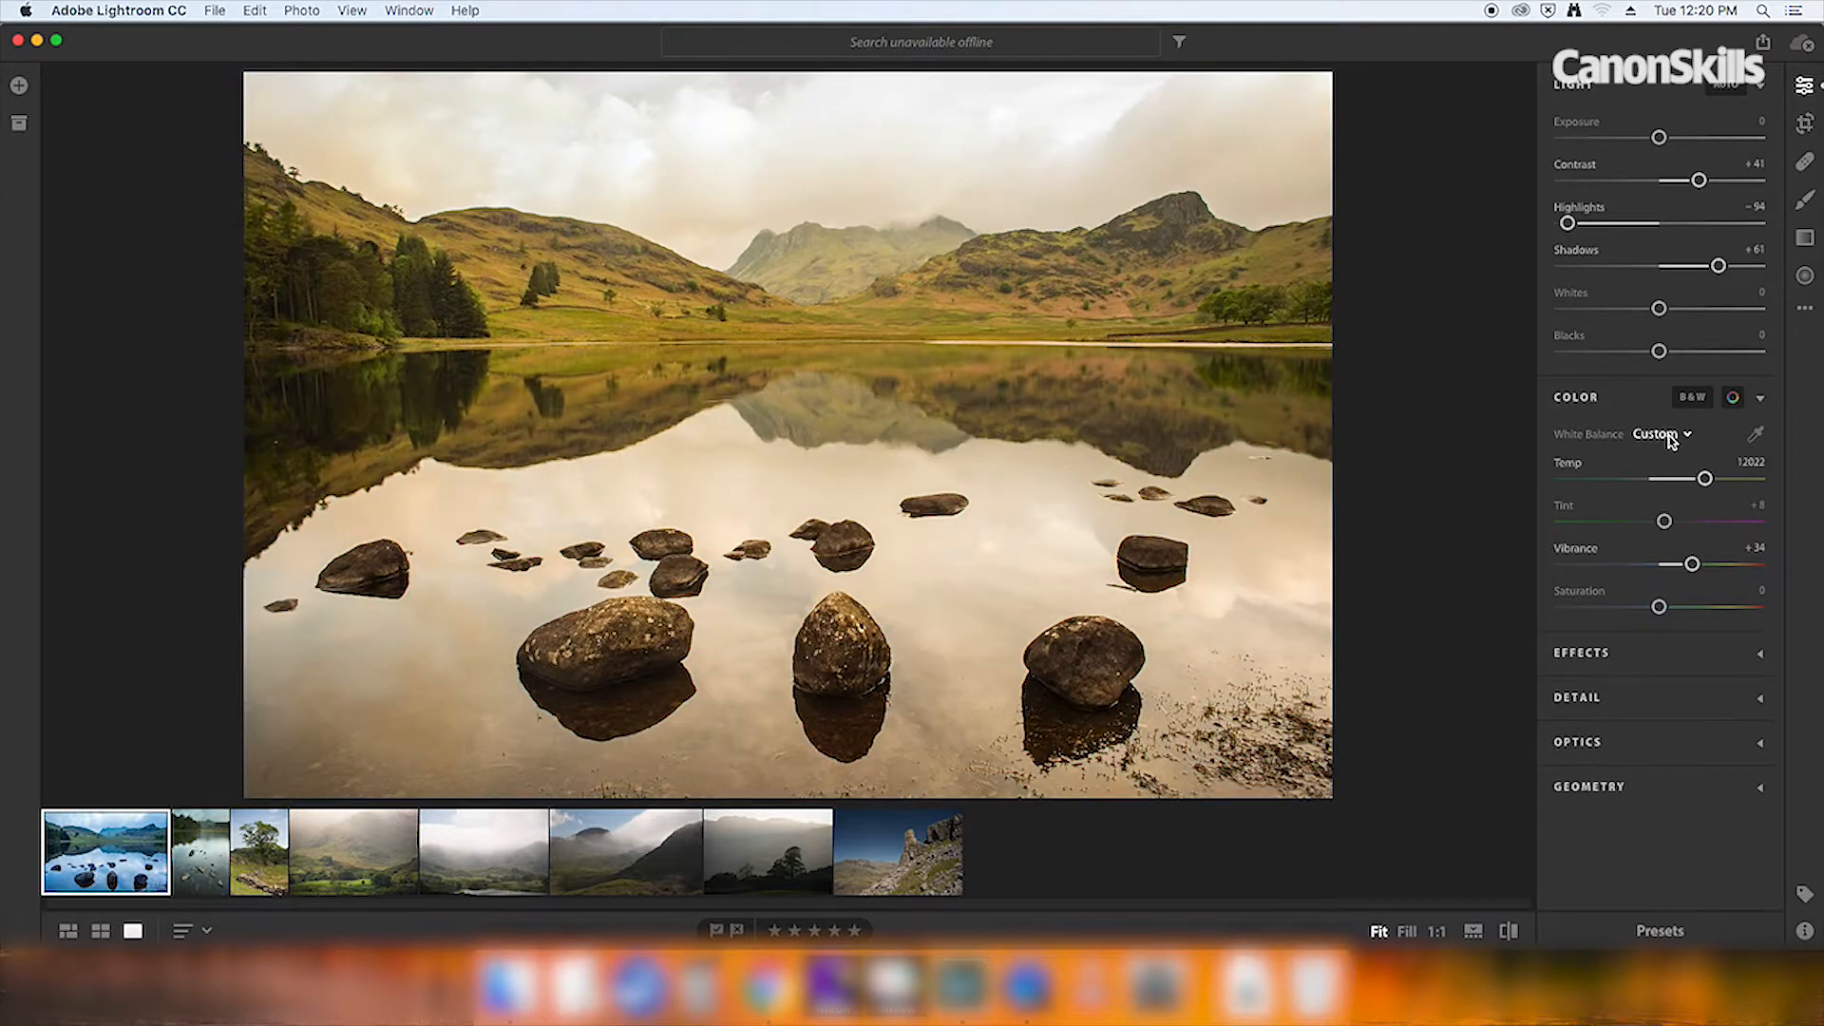
left_click(1751, 478)
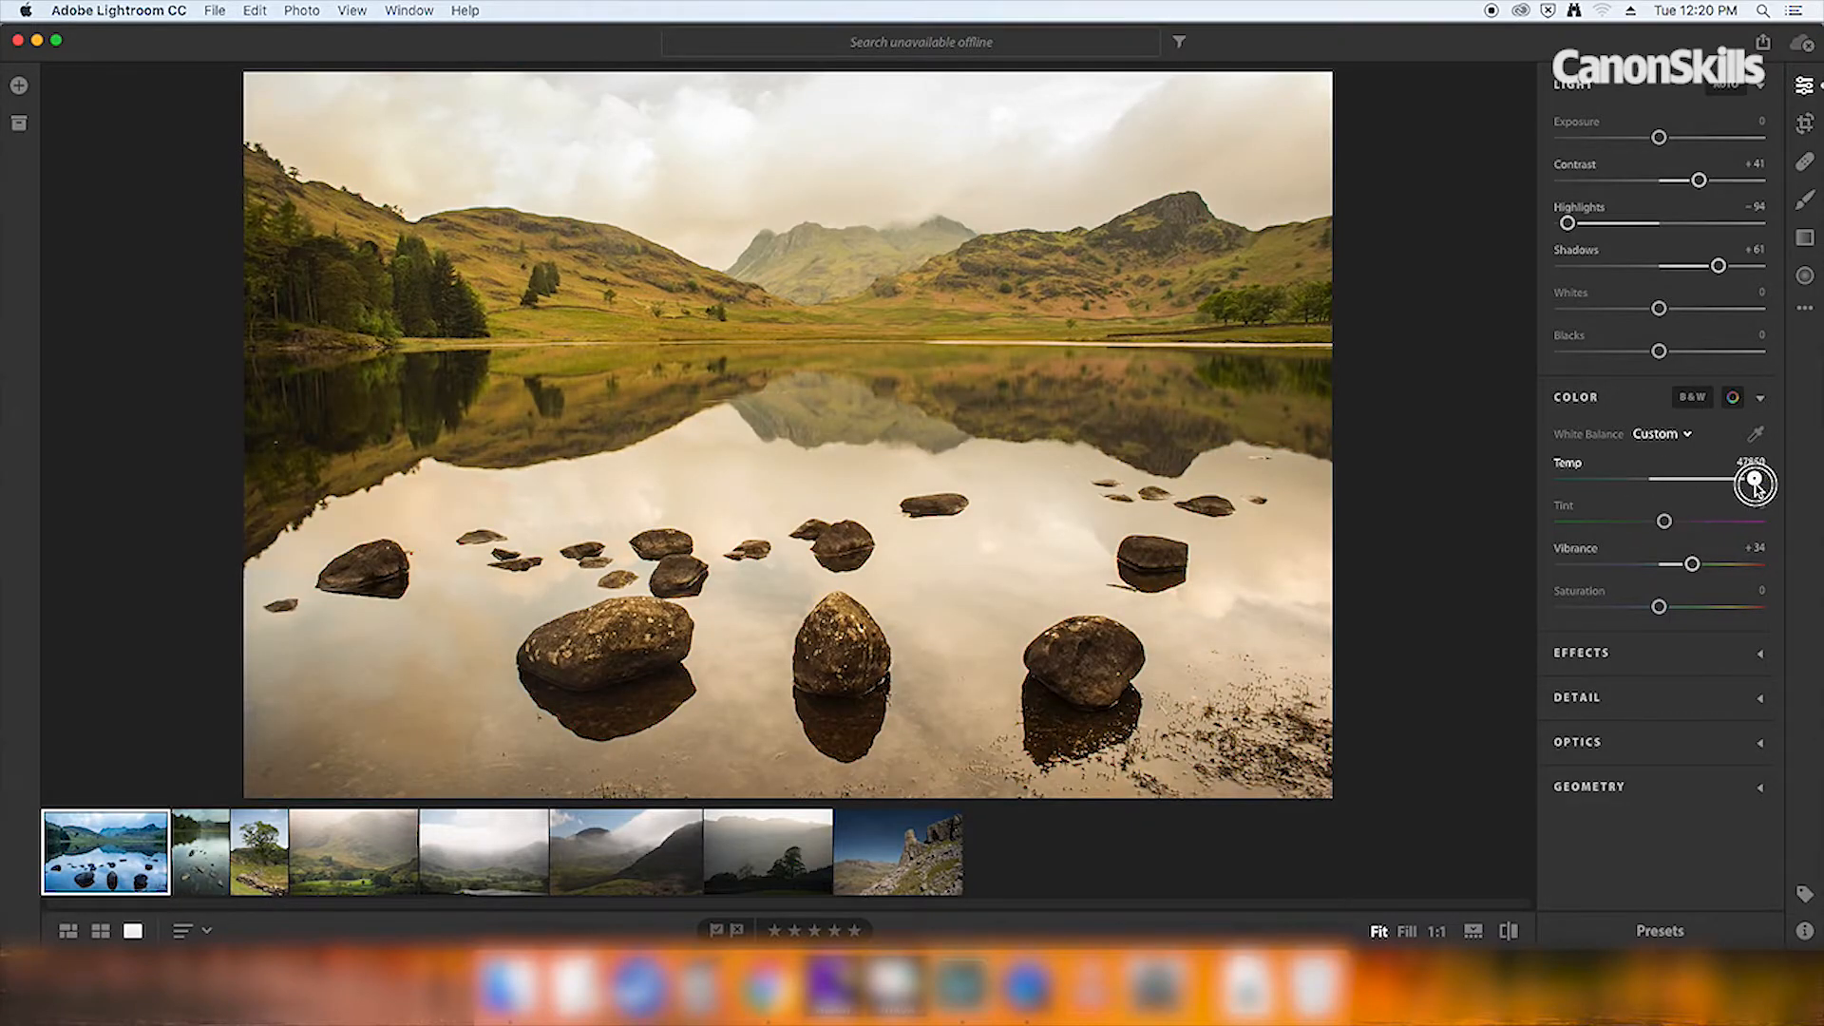
left_click(1618, 479)
left_click_drag(1618, 480, 1659, 522)
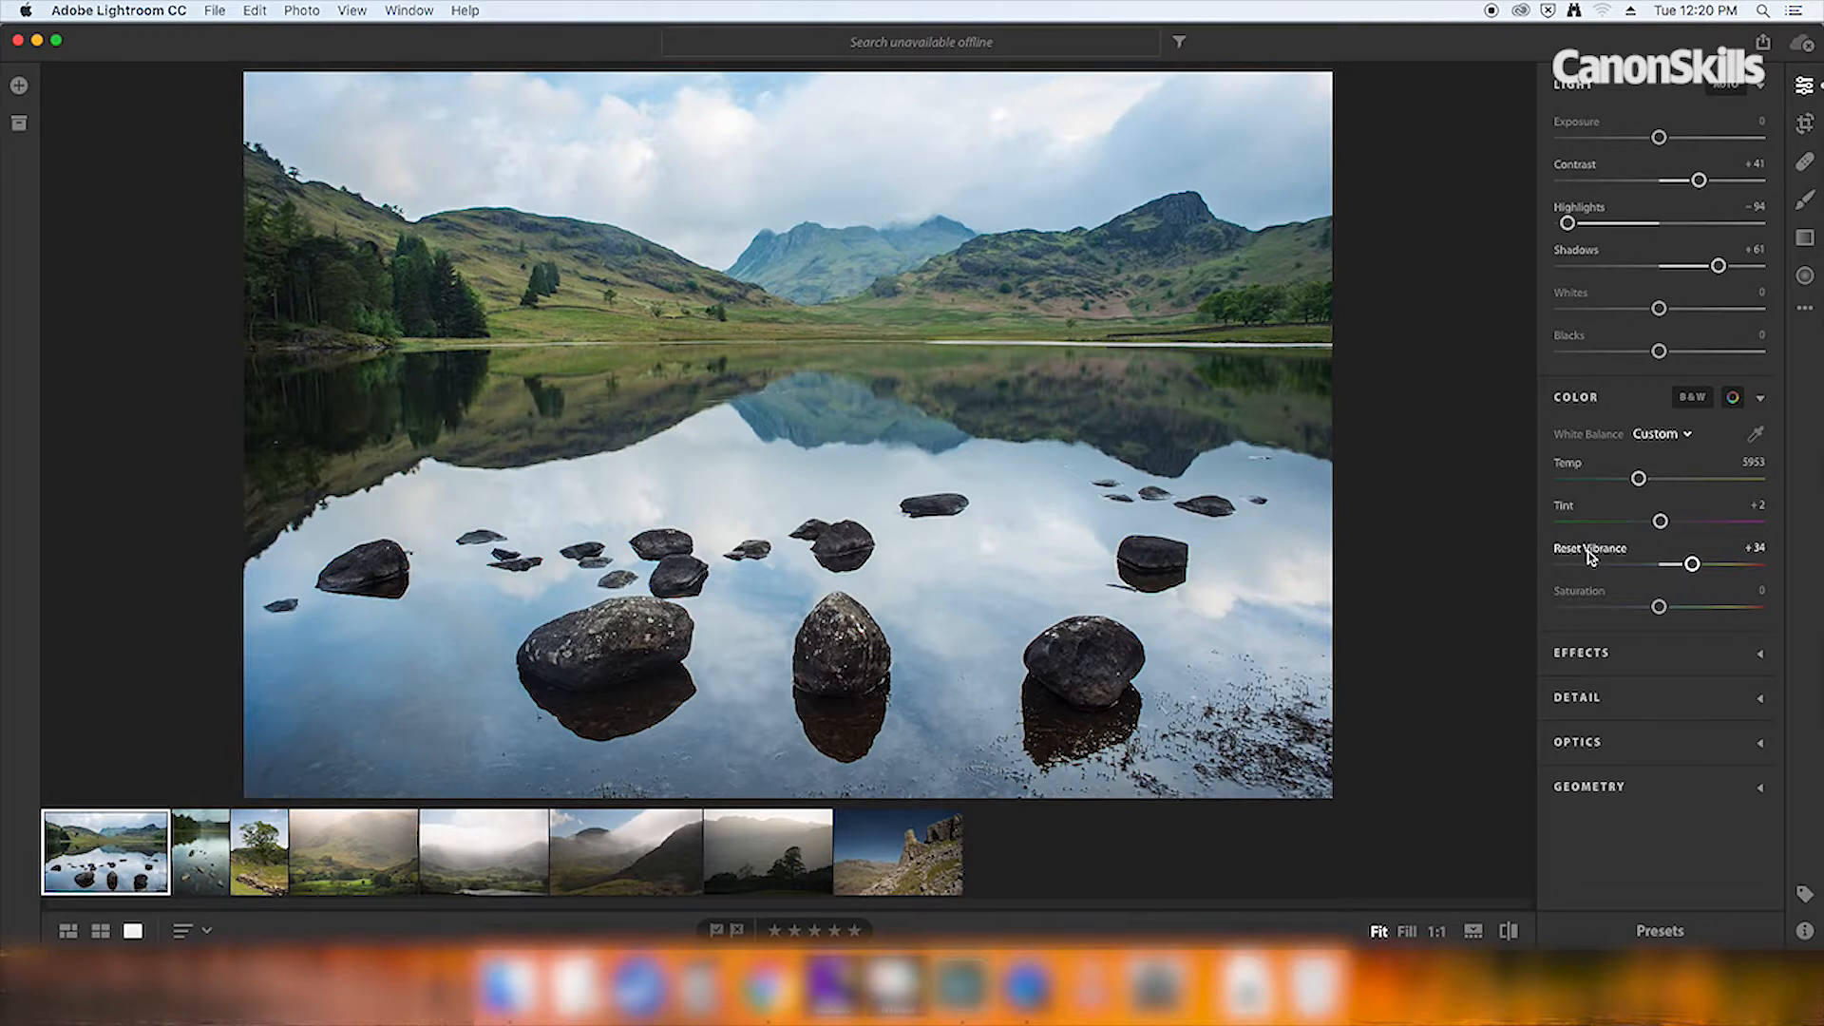
Expand the Effects settings and set the lake photo's Clarity to +7
mouse_move(1609, 559)
left_click(1604, 660)
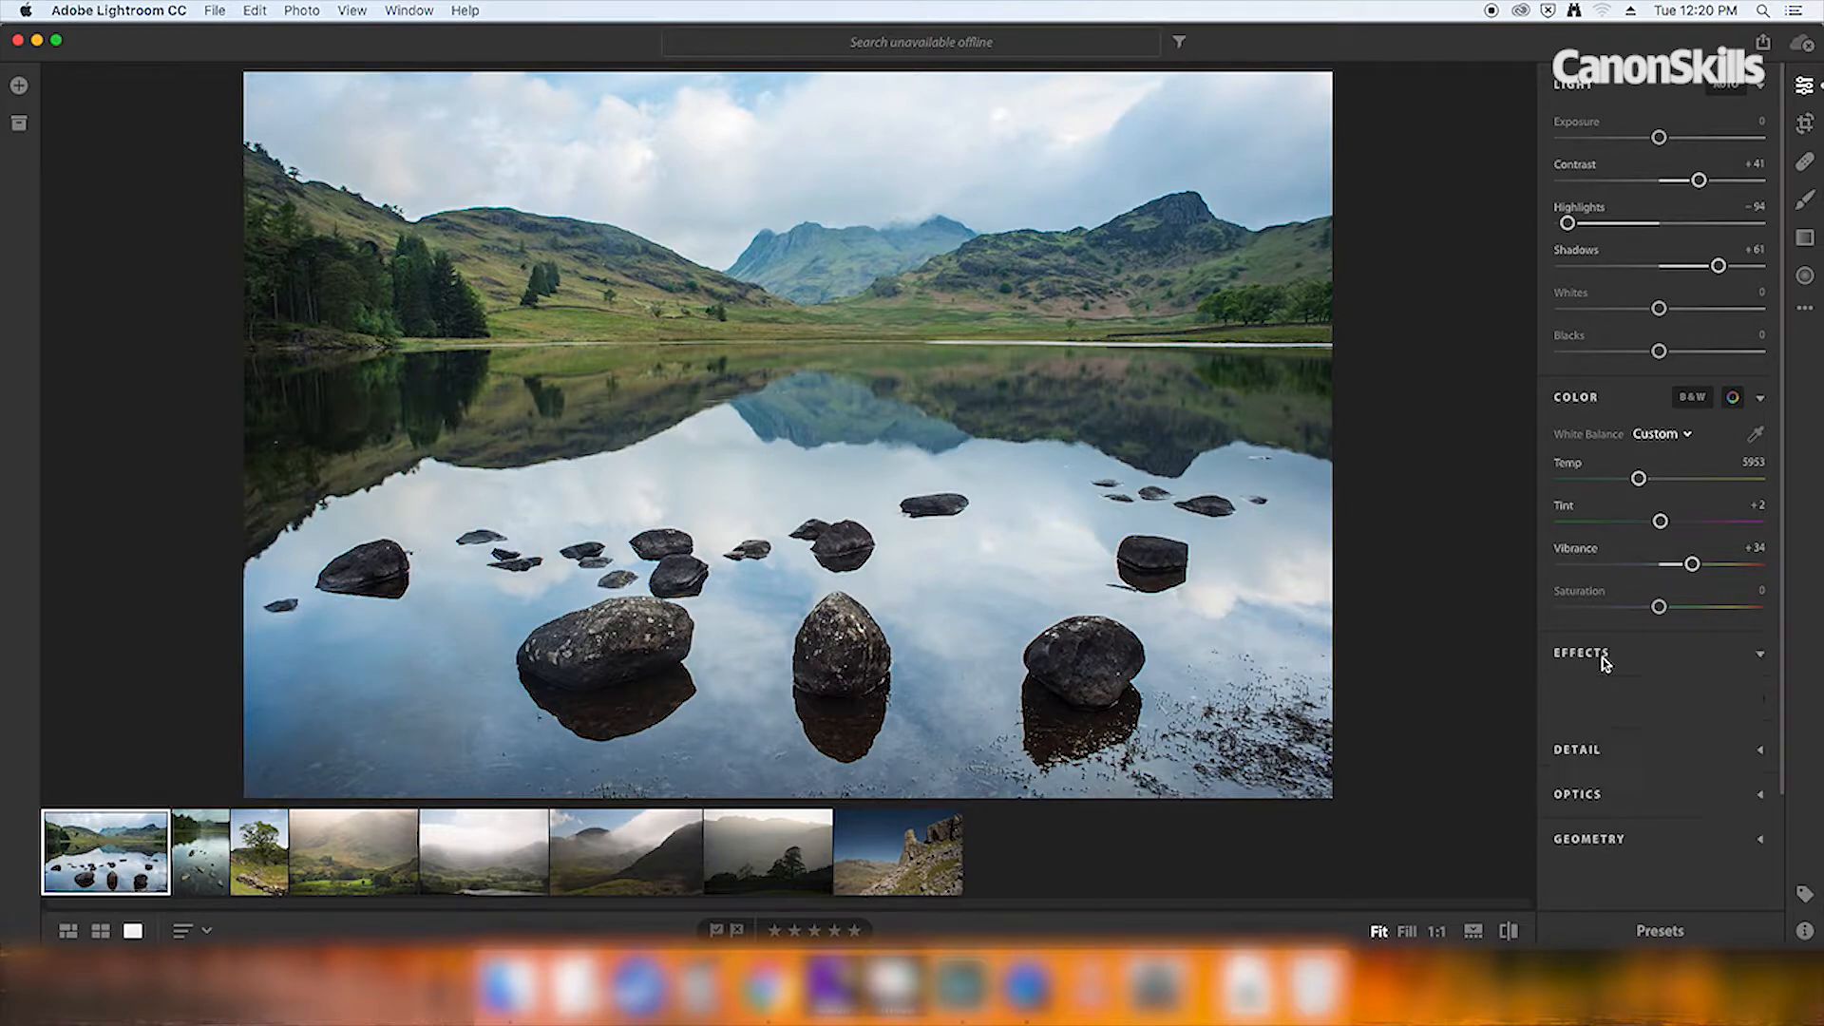
scroll(1662, 700, "down", 3)
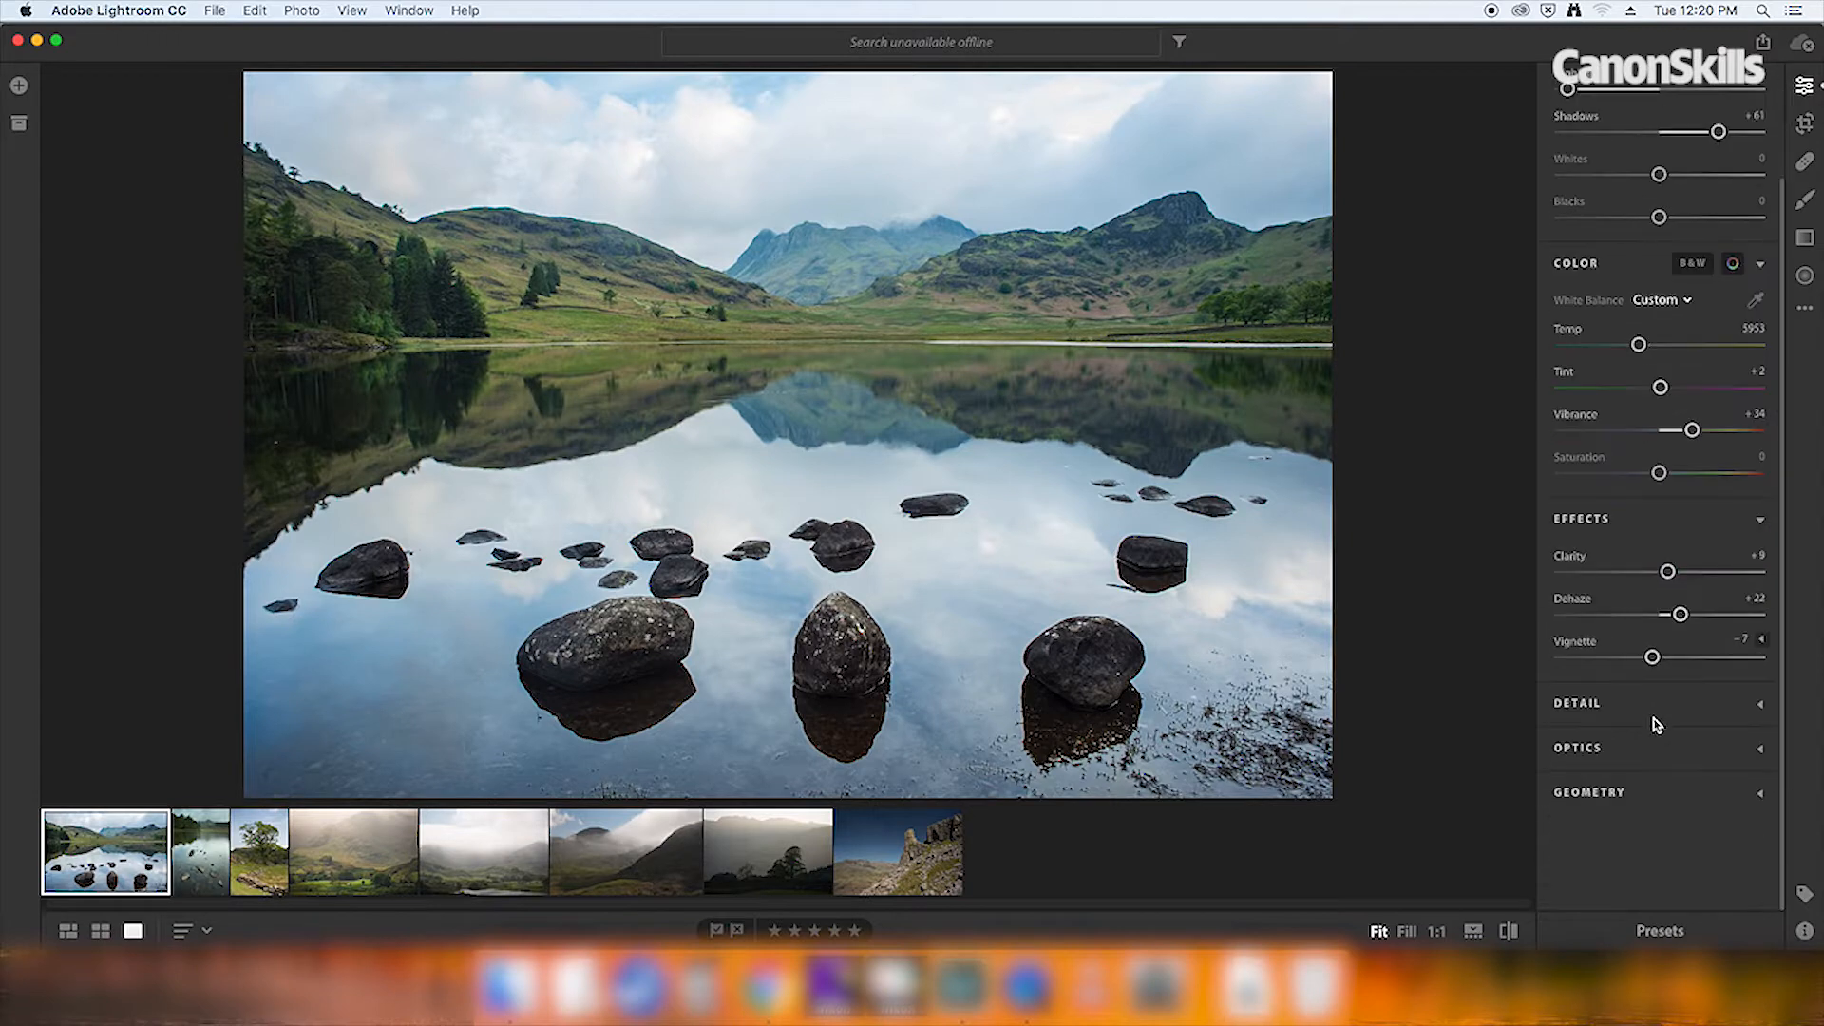
mouse_move(1668, 573)
left_mouse_down()
mouse_move(1729, 571)
mouse_move(1665, 570)
left_mouse_up()
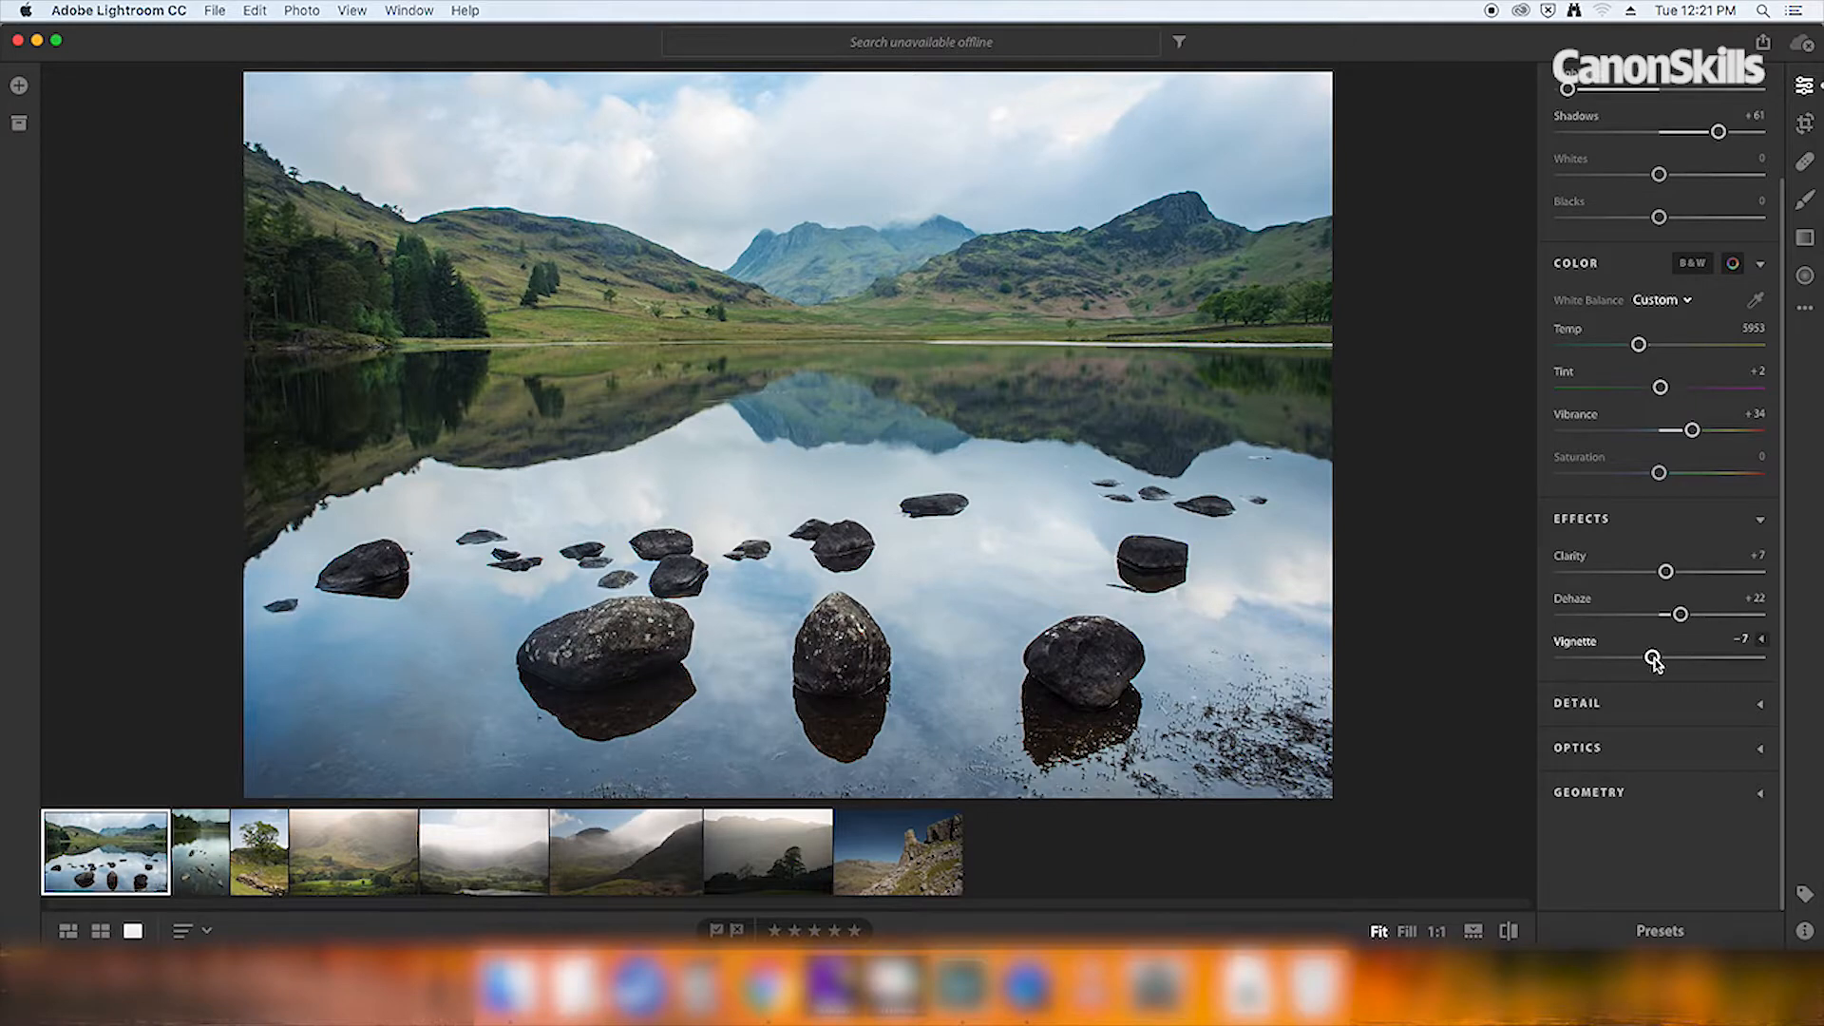
Expand the Detail settings and examine the sharpening, noise reduction and grain controls
left_click(1615, 705)
scroll(1660, 743, "down", 4)
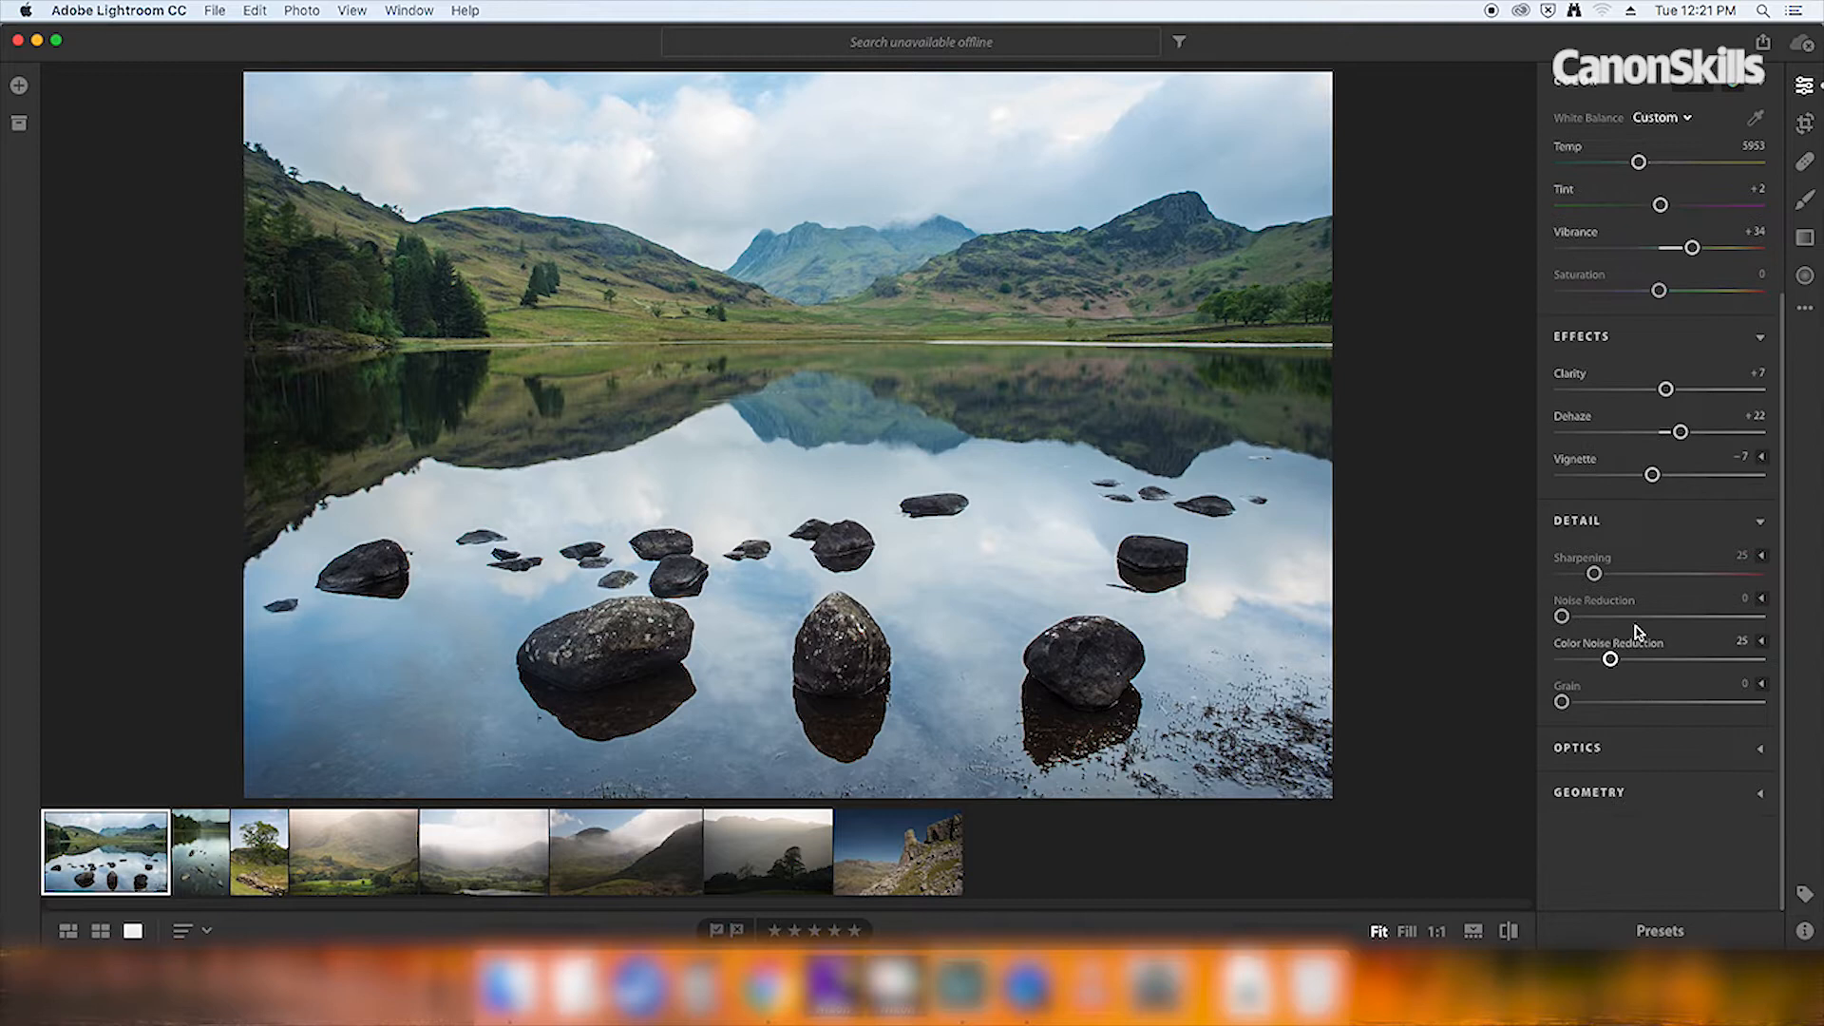
mouse_move(1595, 615)
Turn on Remove Chromatic Aberration and Enable Lens Corrections in the Optics settings
left_click(1600, 750)
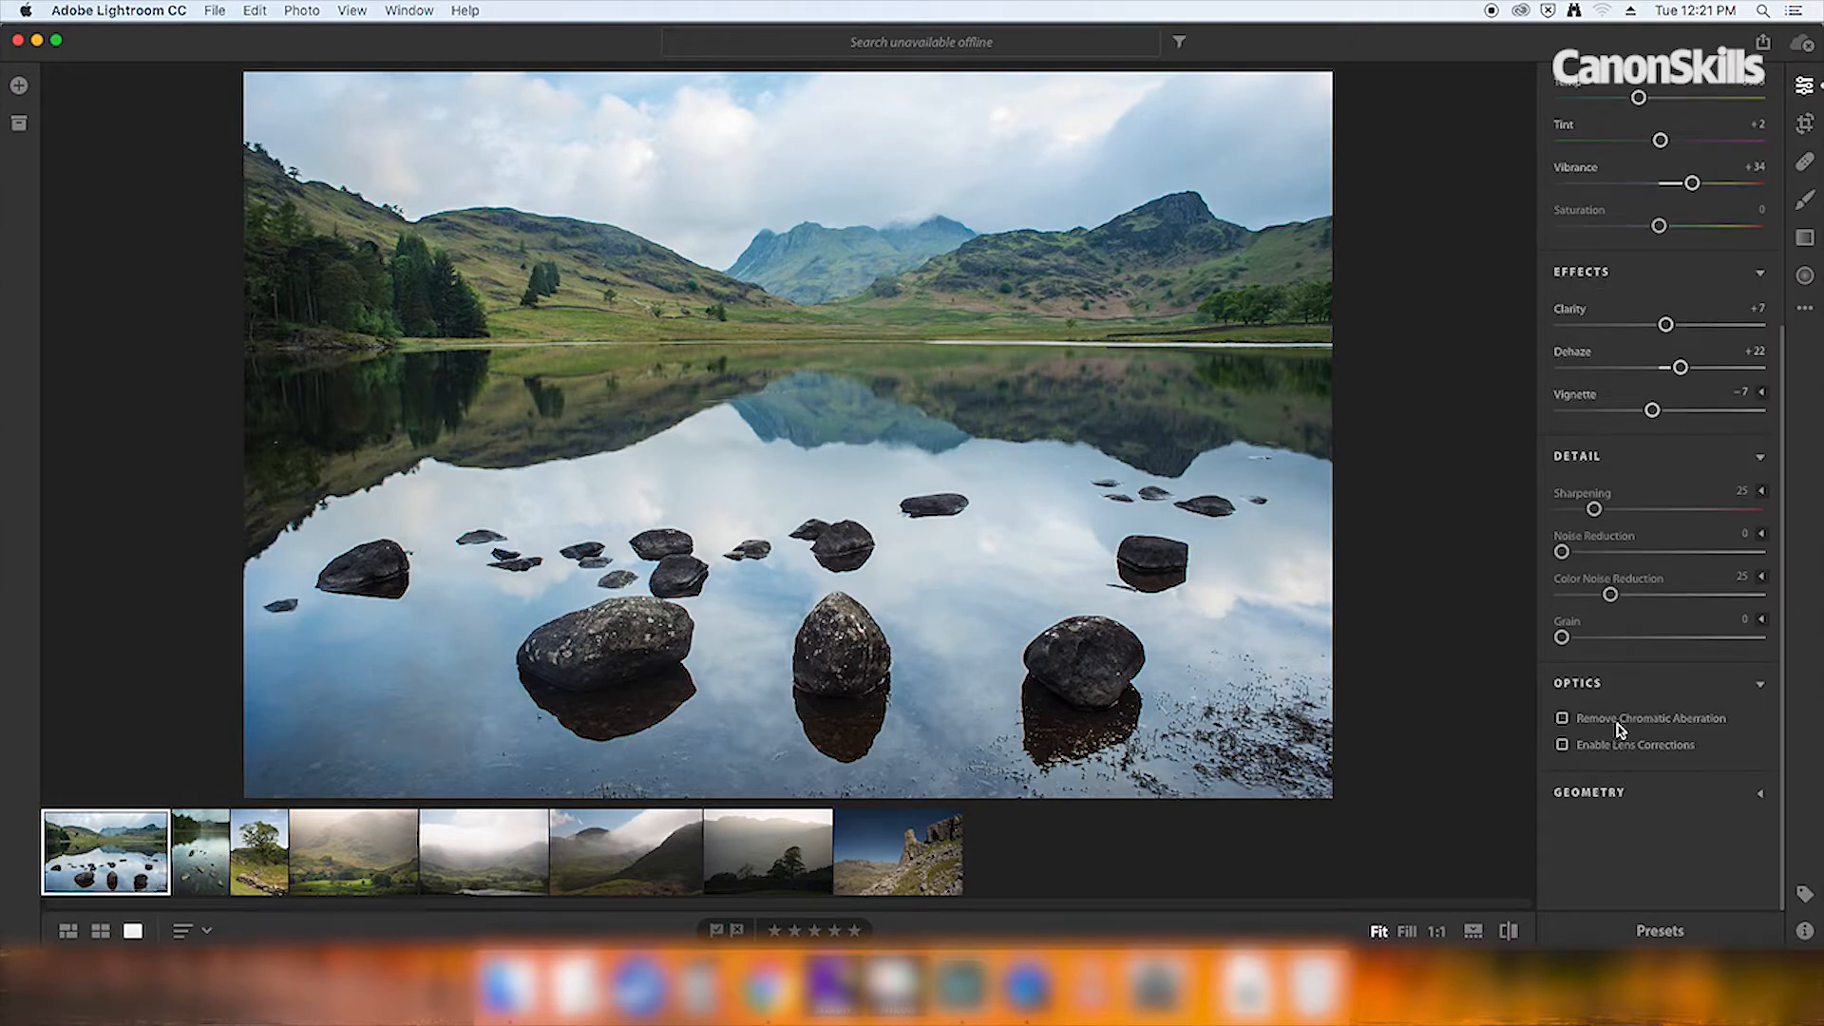
left_click(1562, 719)
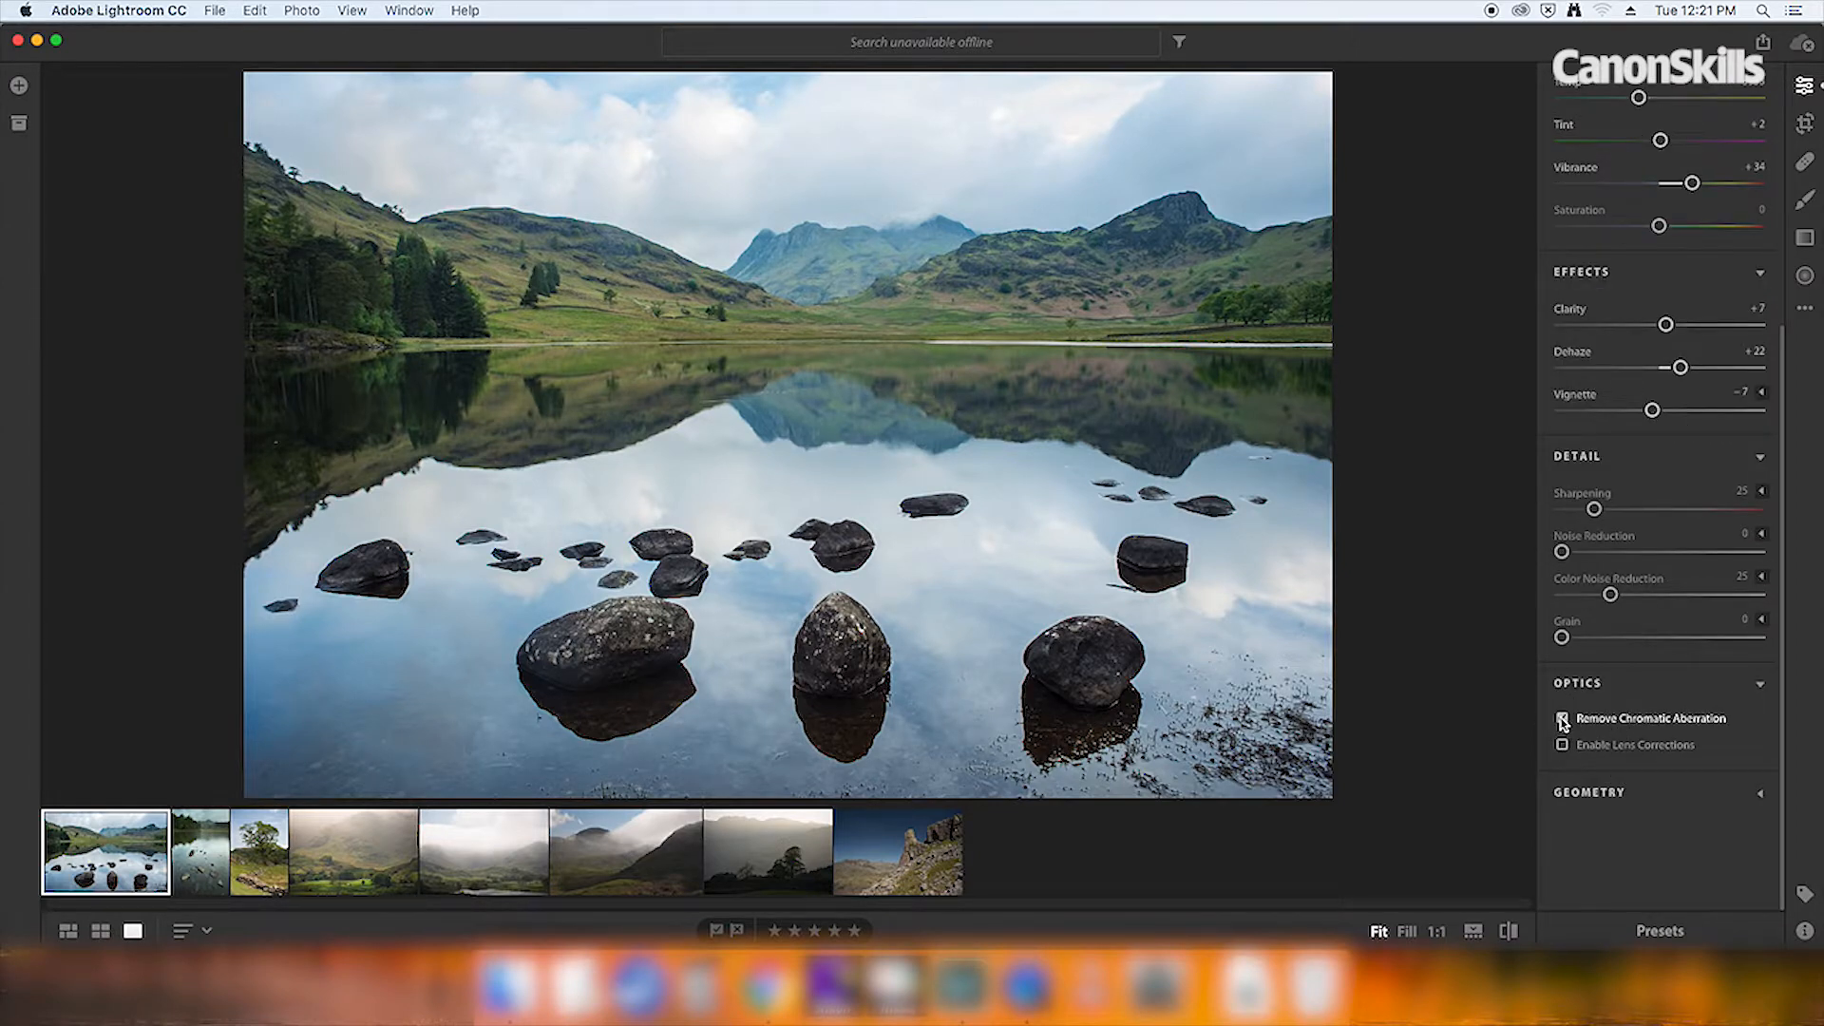
left_click(1562, 745)
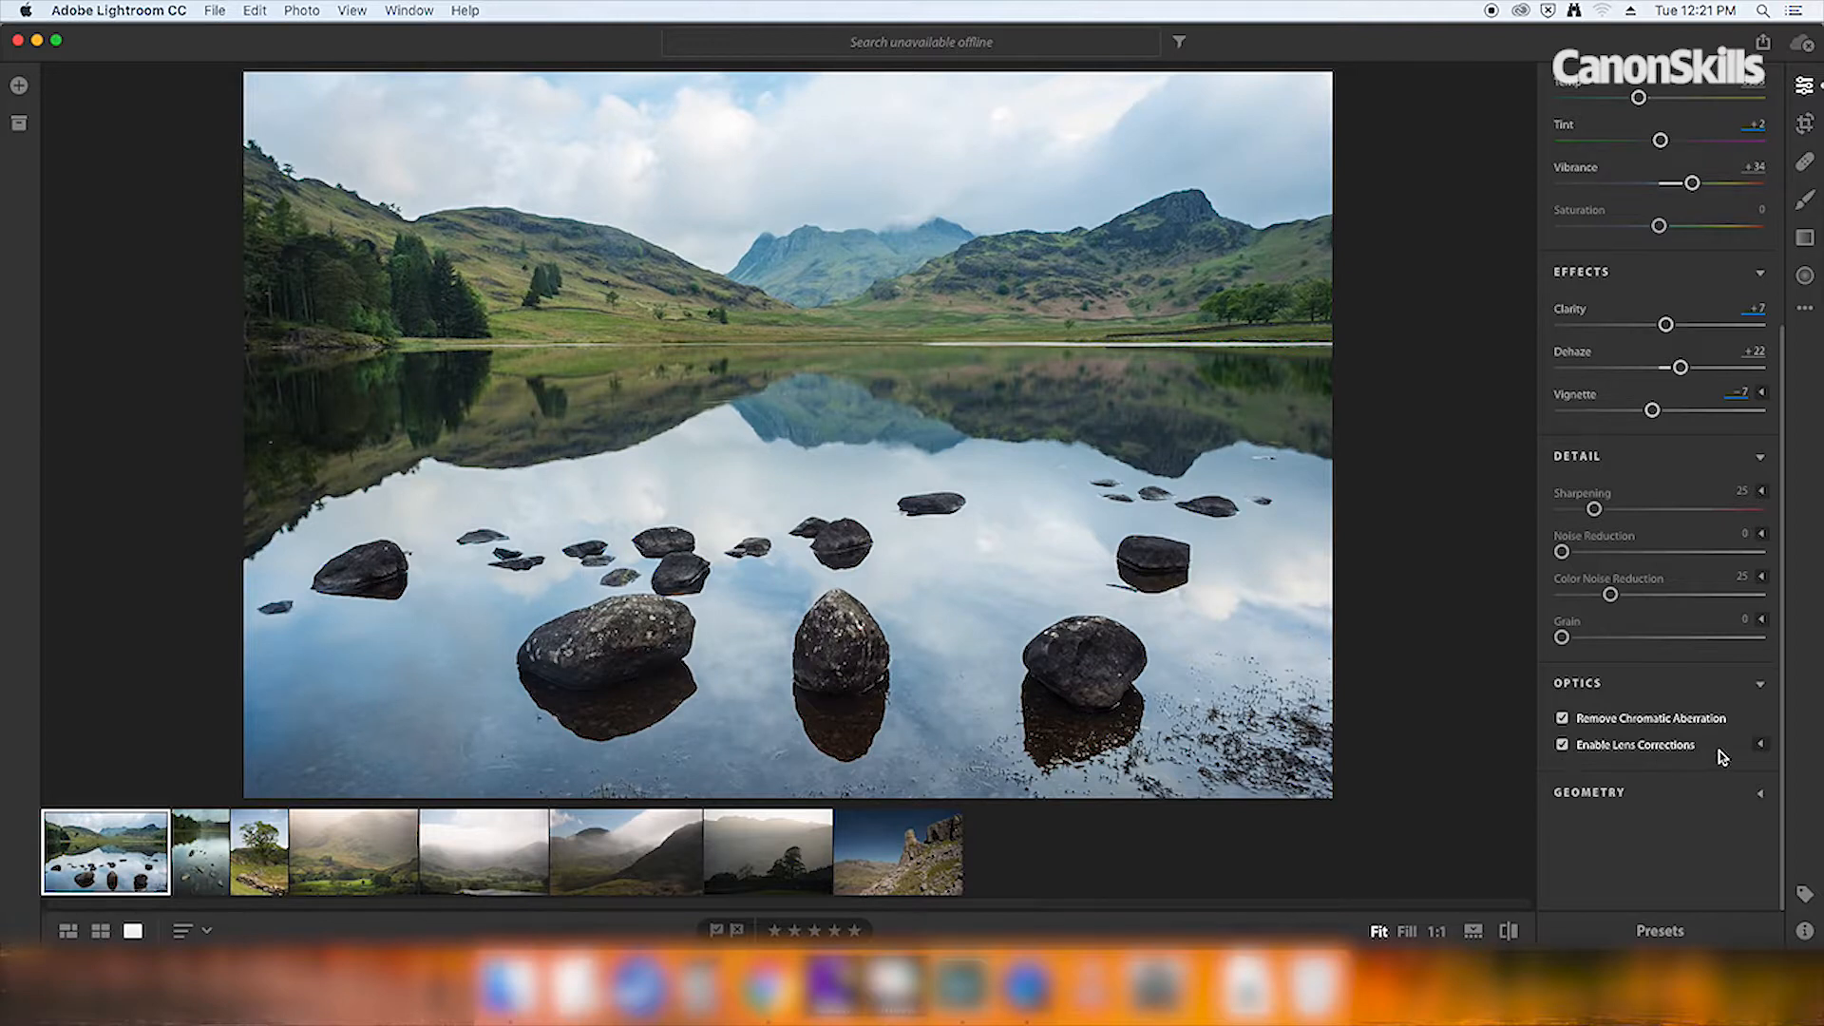
Expand the lens correction options and examine the Nikon models available in the lens profile selection, leaving the profile as it is
left_click(1760, 745)
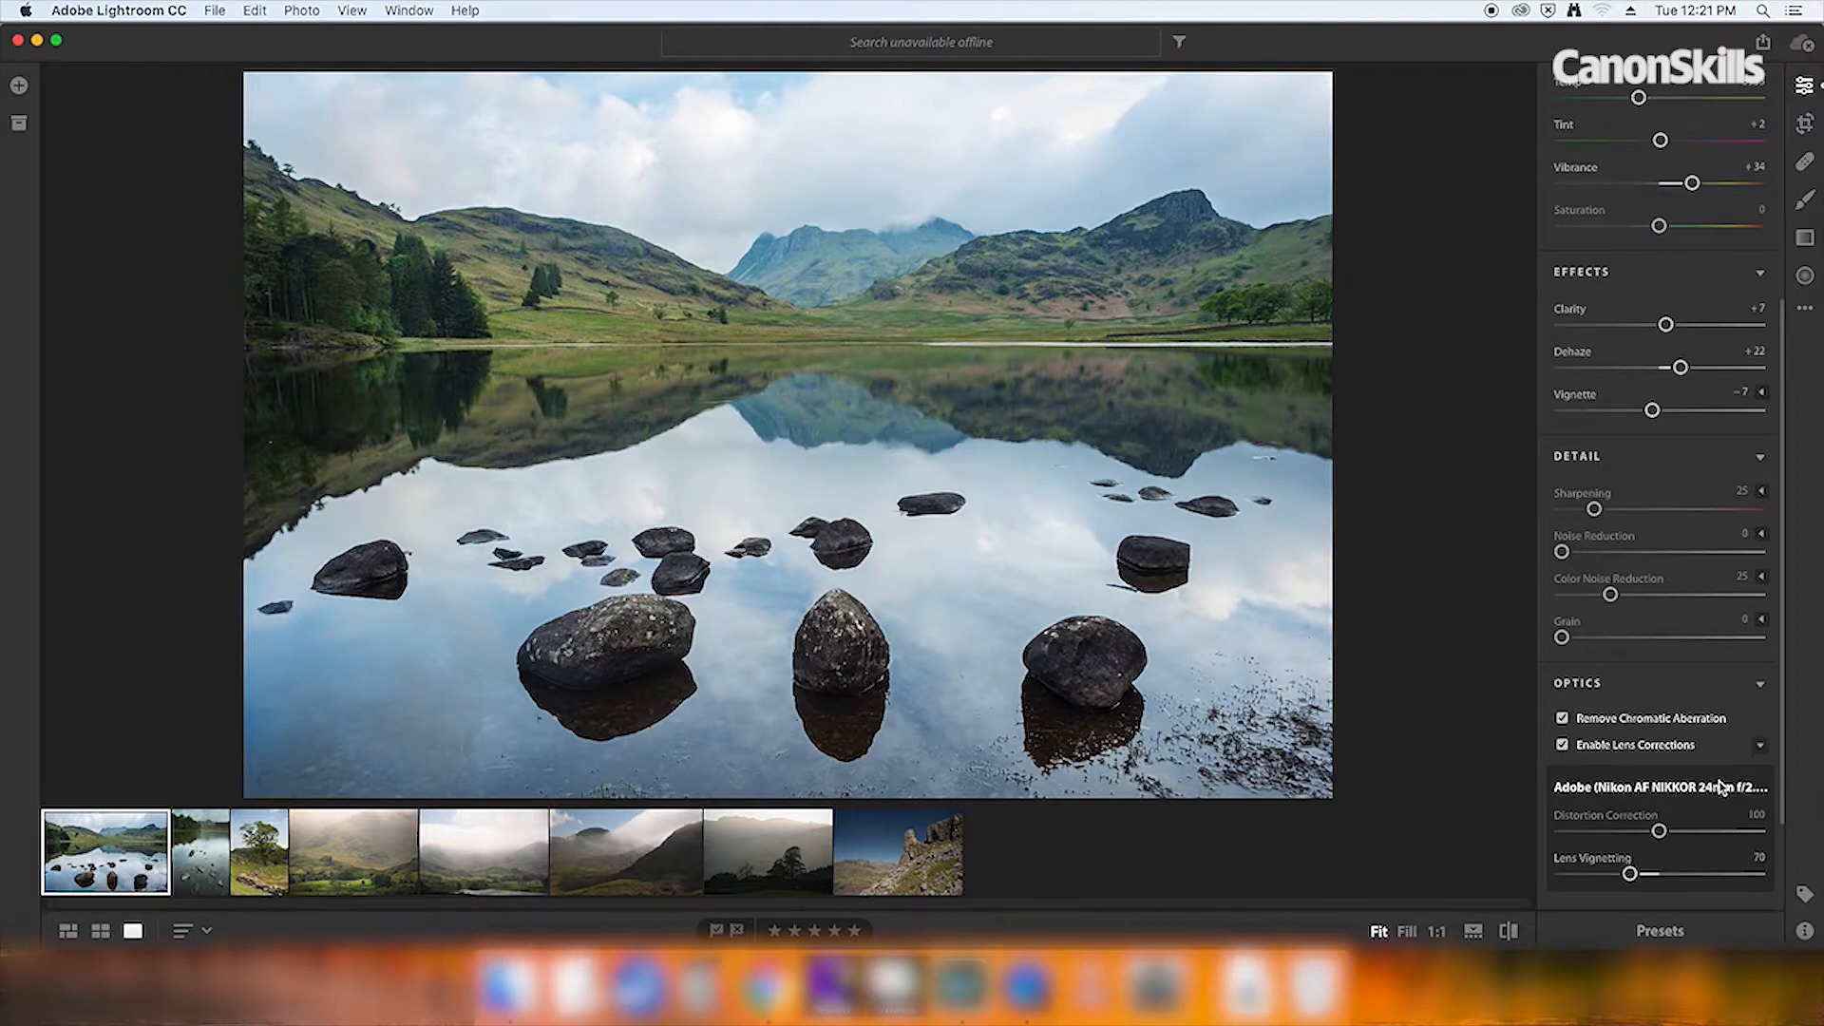
scroll(1719, 771, "down", 3)
left_click(1674, 654)
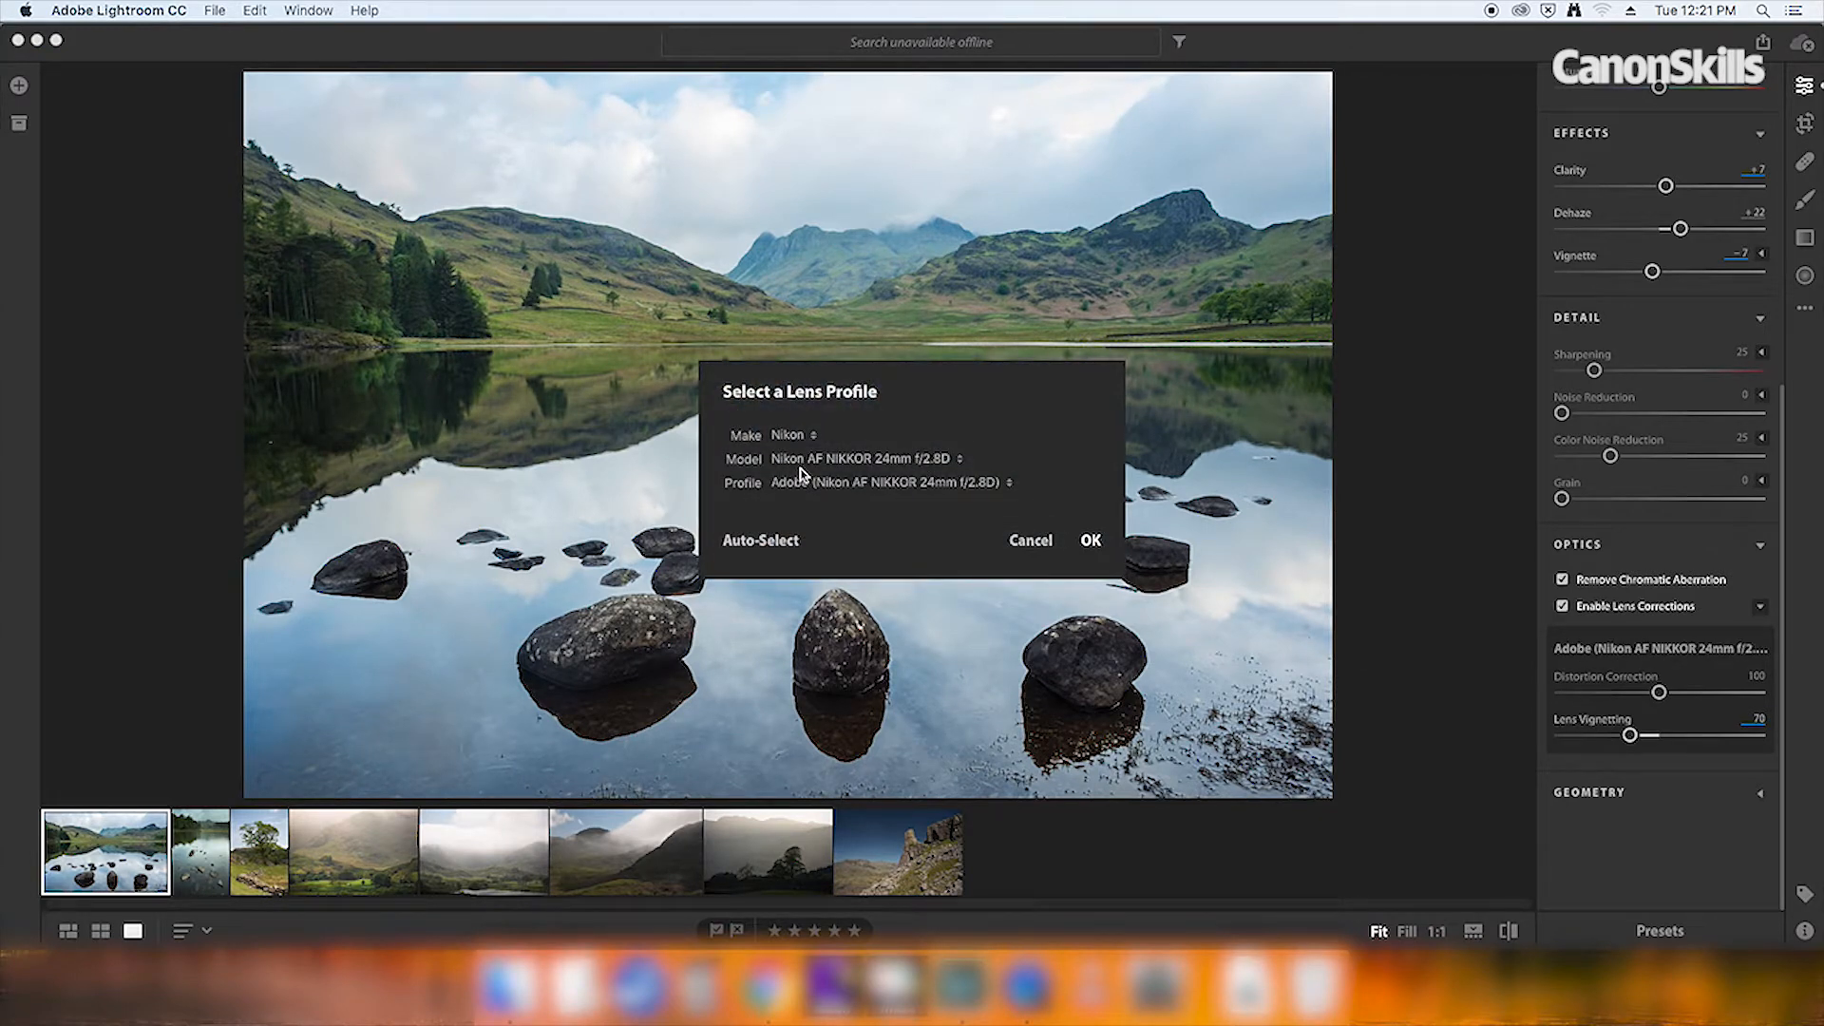
left_click(935, 461)
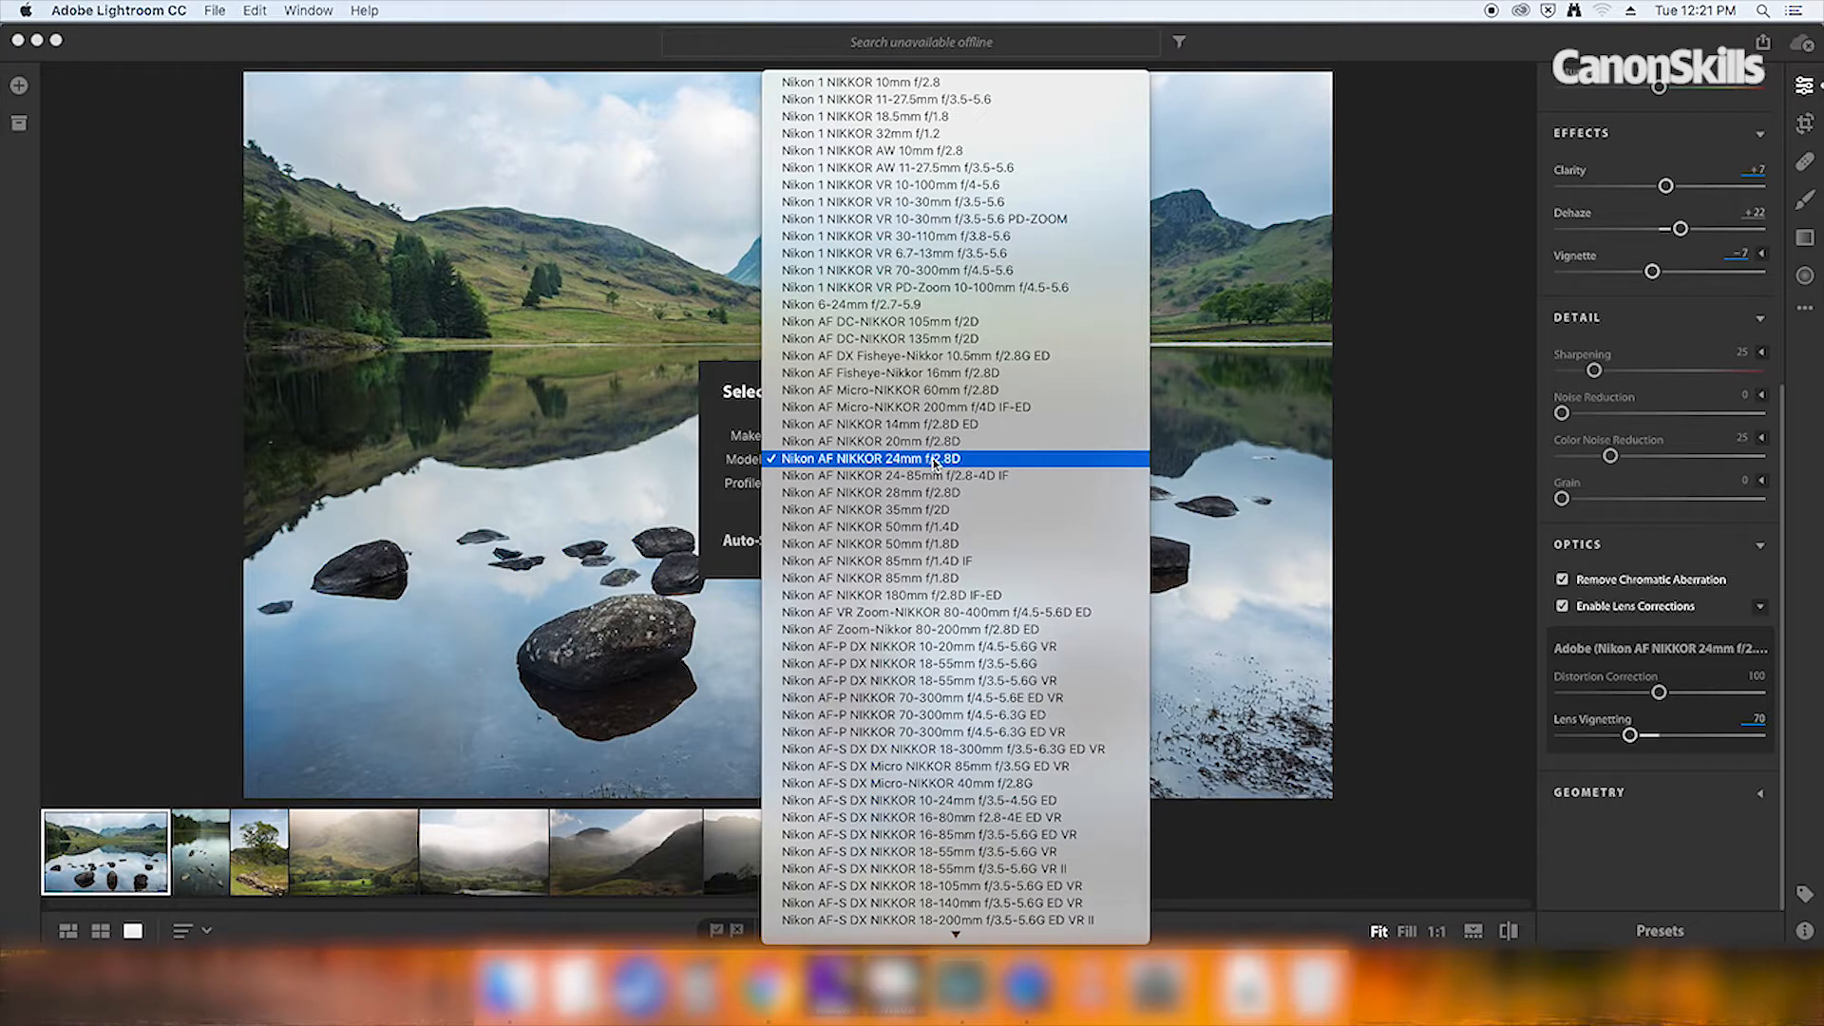
left_click(722, 462)
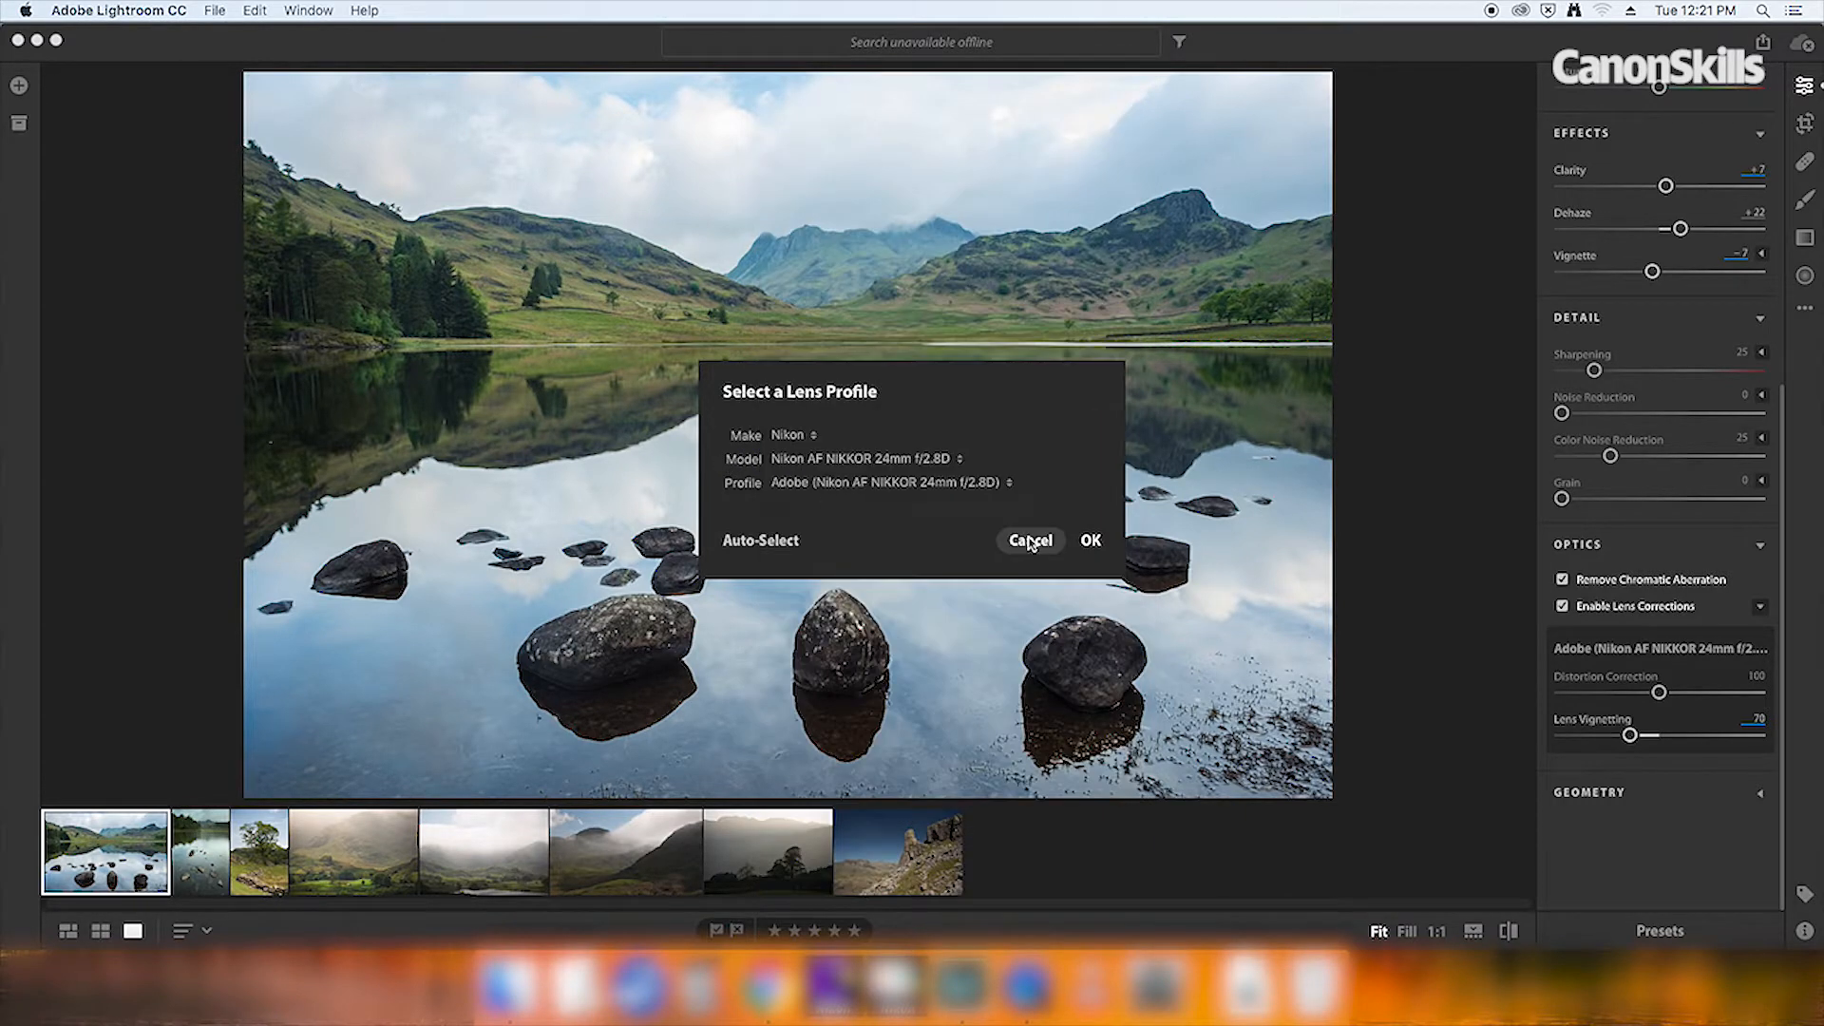
left_click(1038, 544)
Try a Distortion Correction of 132 on the lake photo and reset it to its default
left_click_drag(1659, 692, 1697, 696)
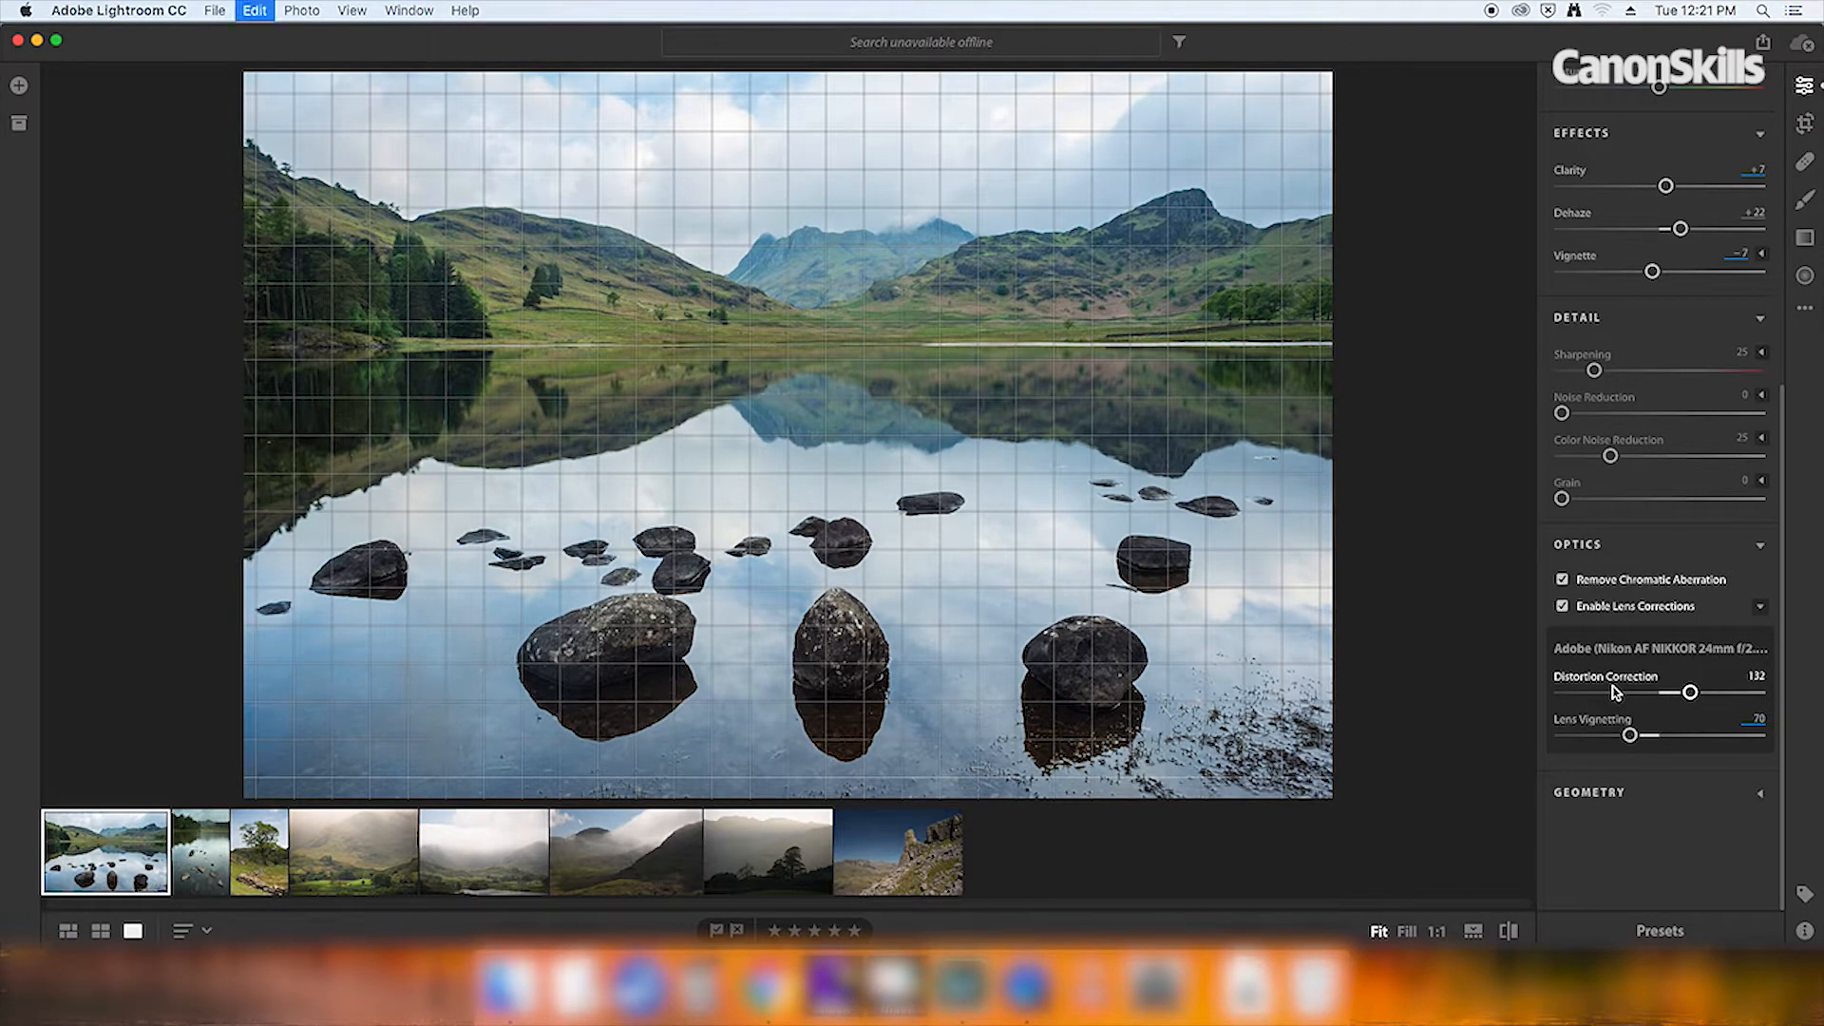
double_click(1629, 673)
Turn off Remove Chromatic Aberration and Enable Lens Corrections, and set the lake photo's Noise Reduction to 19
left_click(1602, 580)
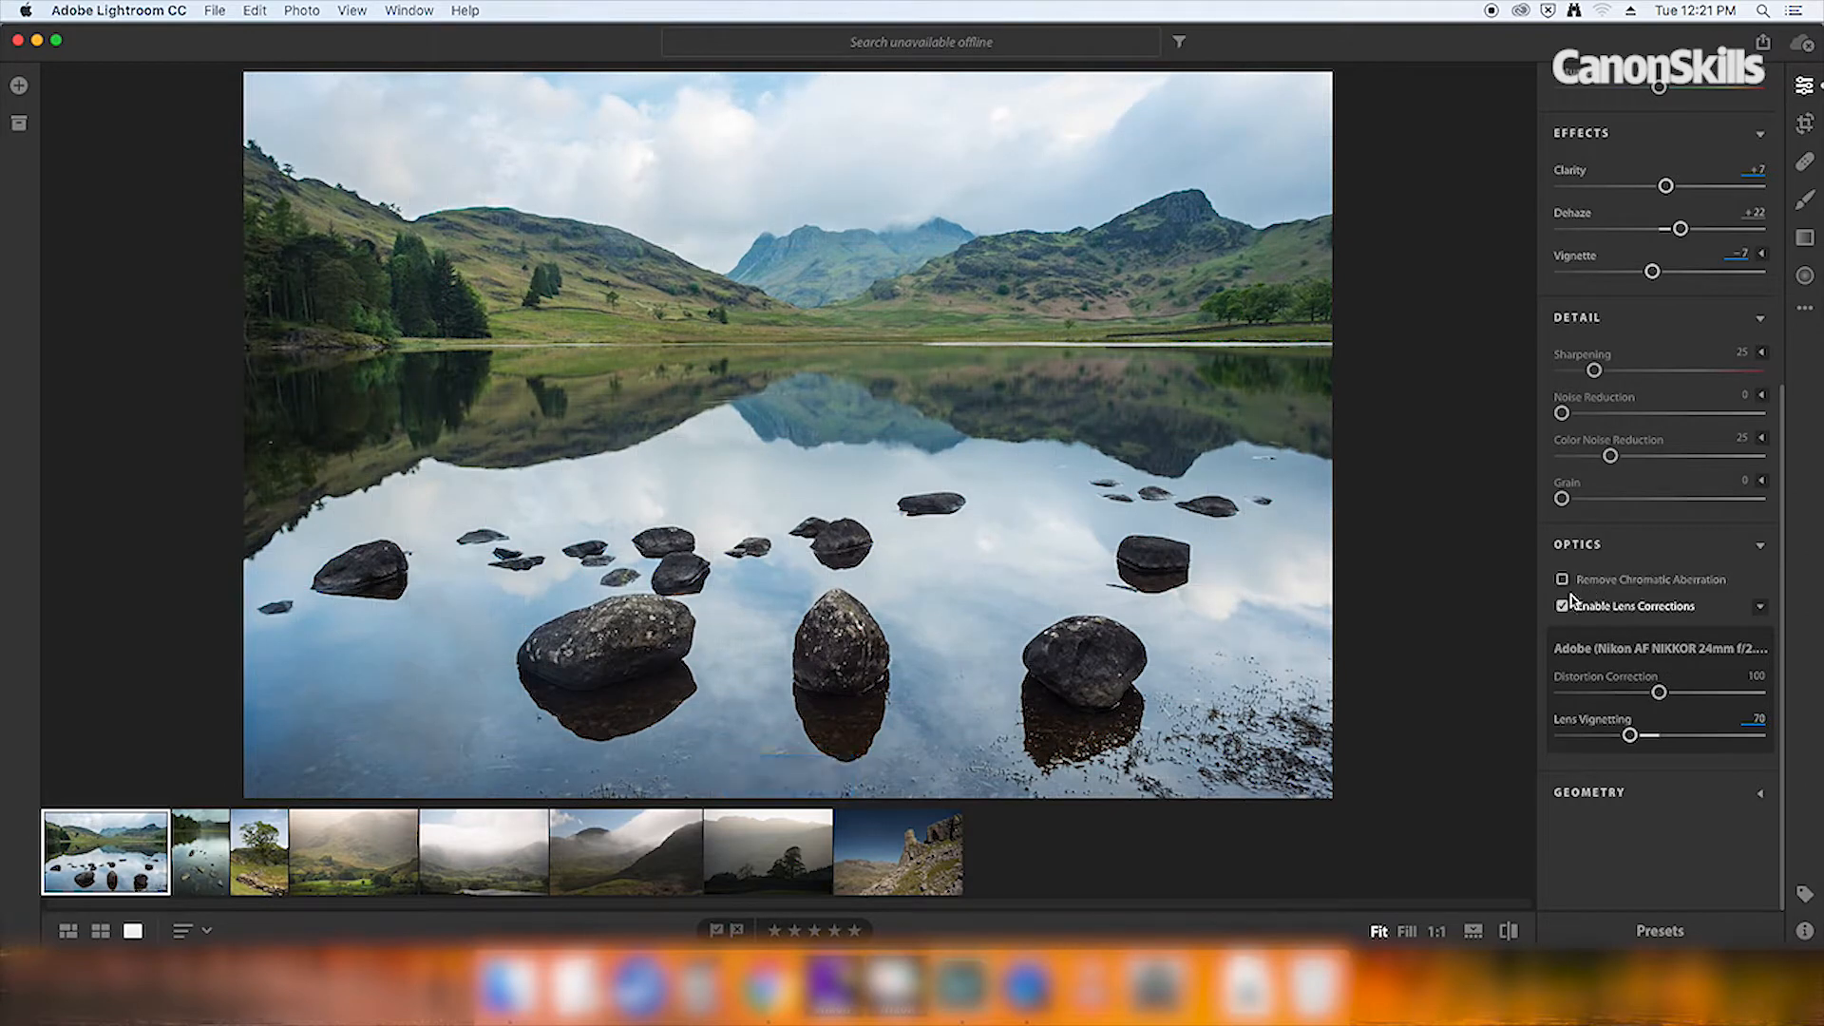
left_click(1562, 606)
scroll(1601, 589, "up", 3)
left_click(1600, 552)
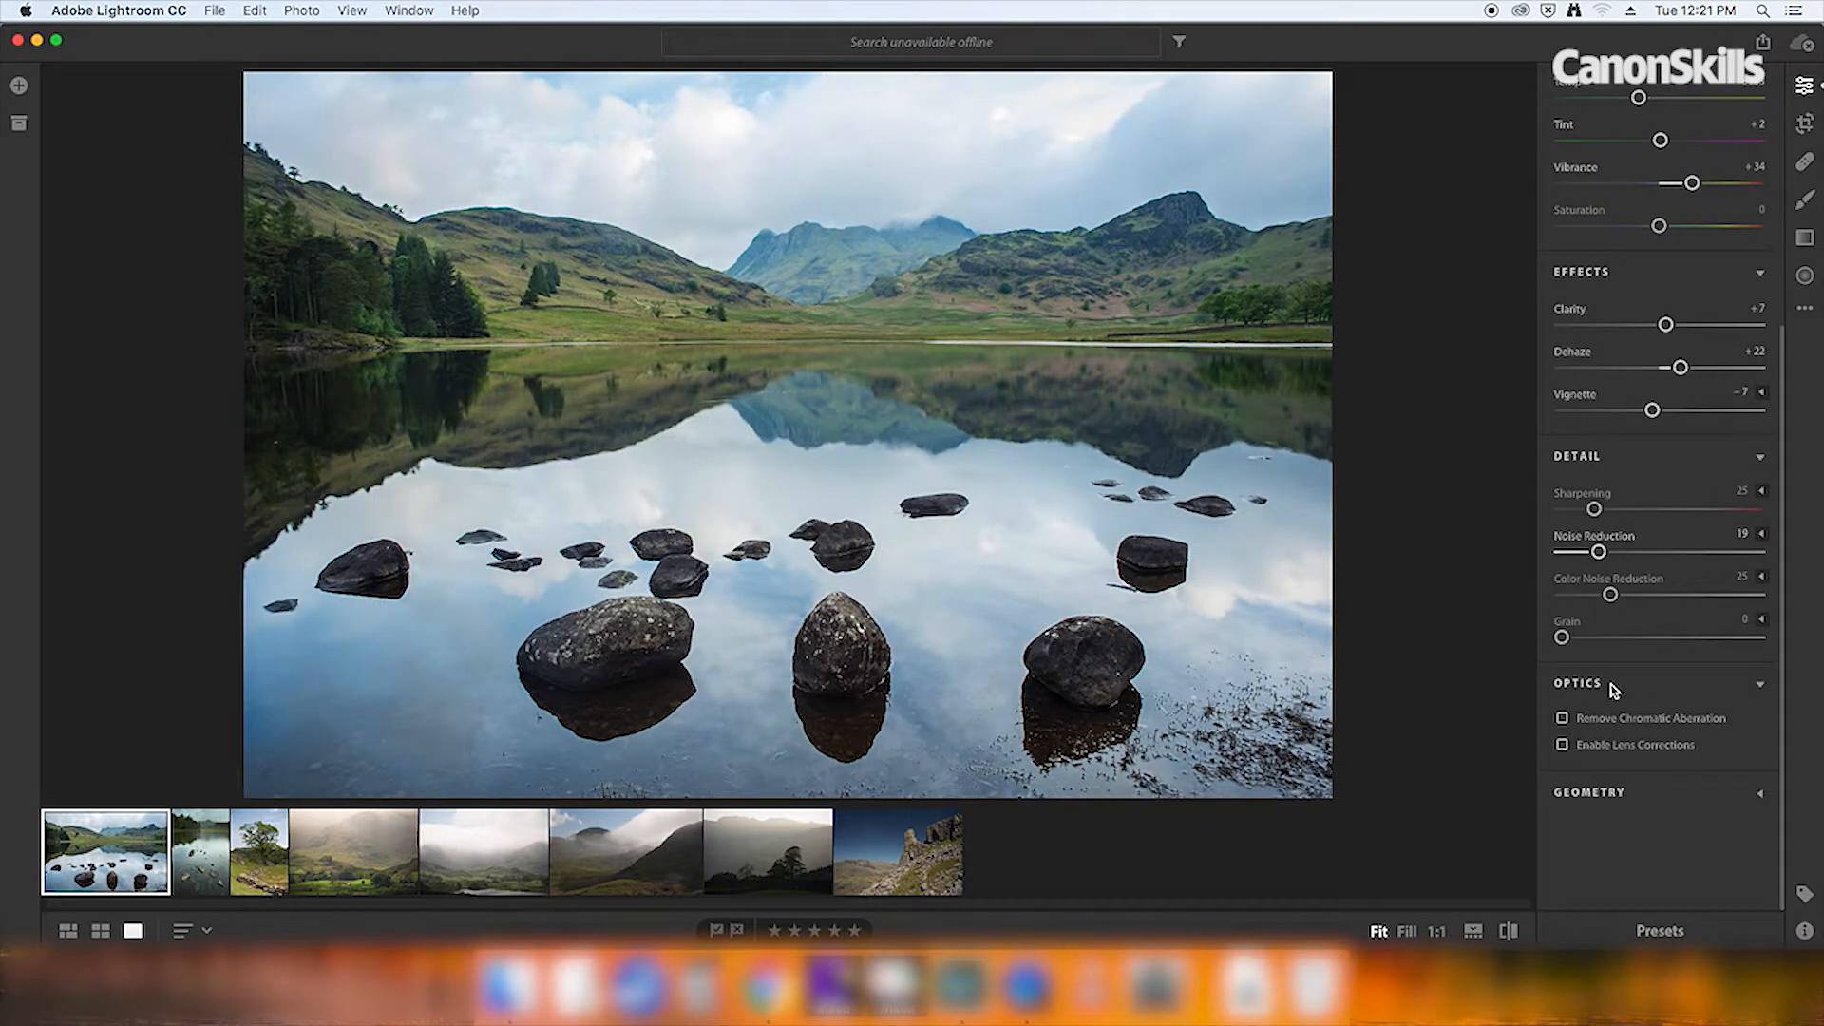
Expand the Geometry settings and try the Auto, Level and Full Upright modes on the lake photo, settling on Guided
left_click(1623, 796)
scroll(1626, 821, "down", 1)
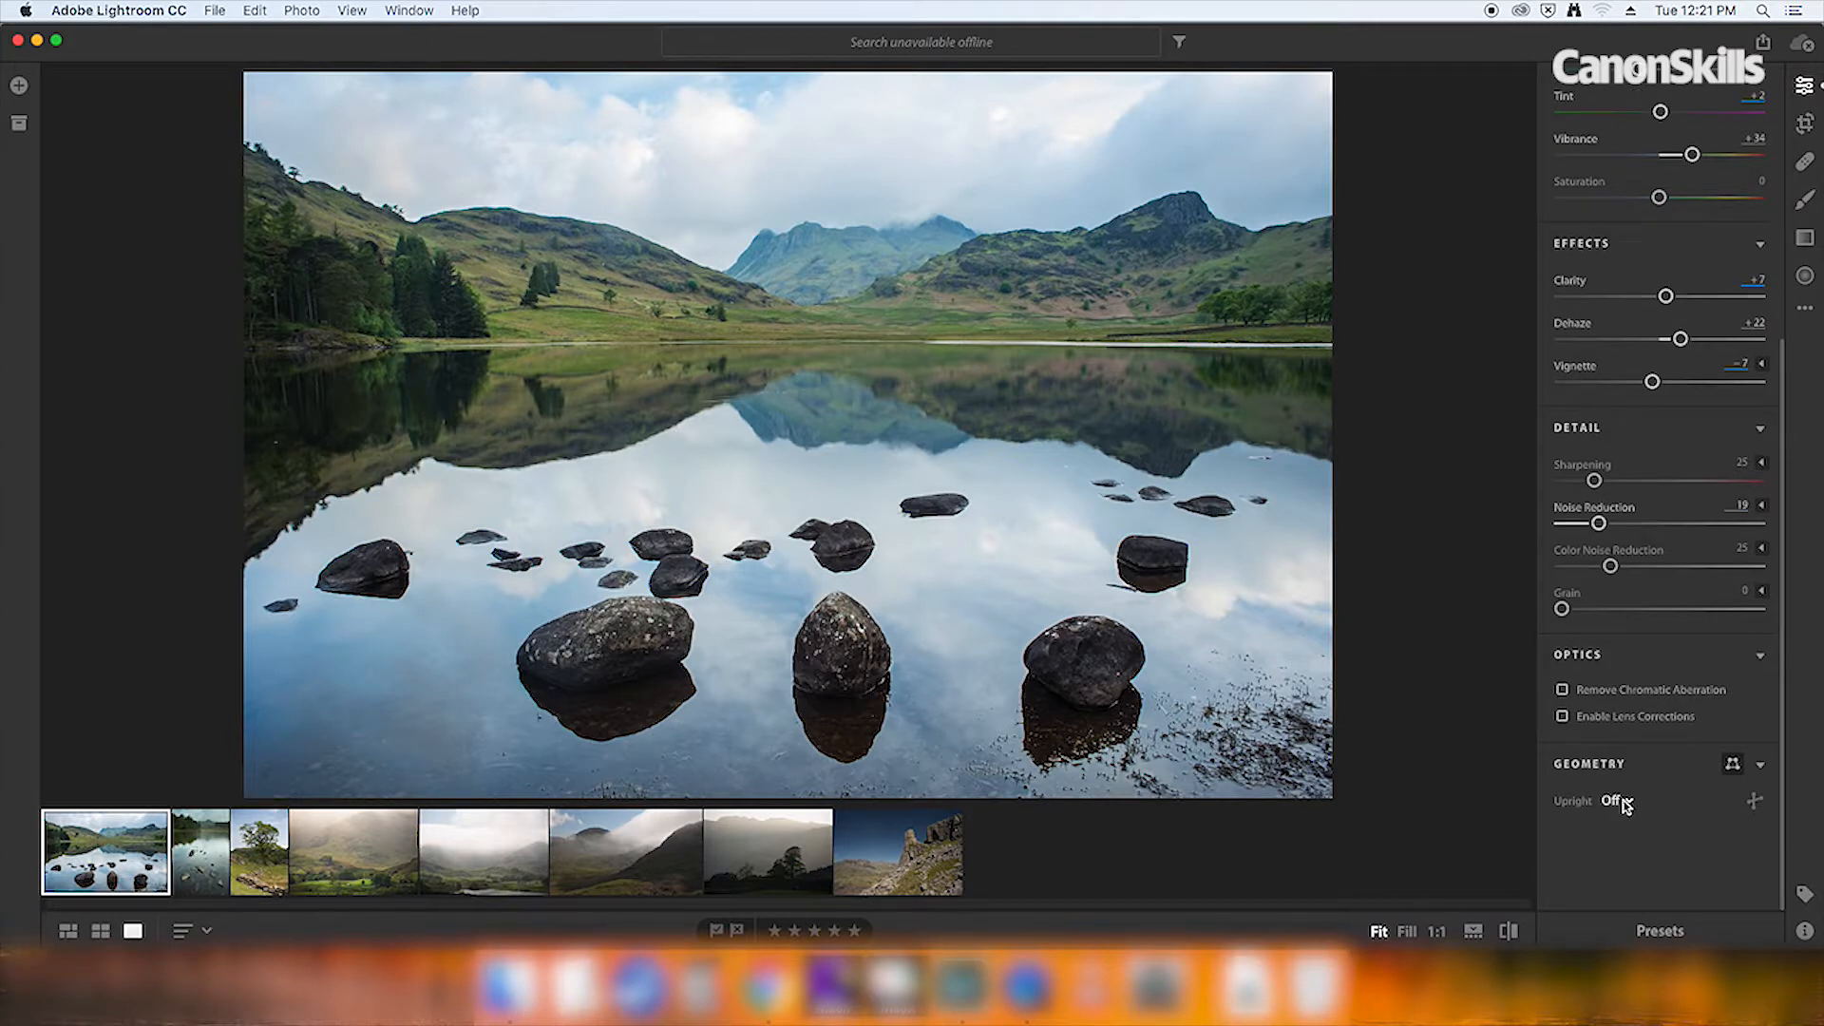
left_click(1615, 801)
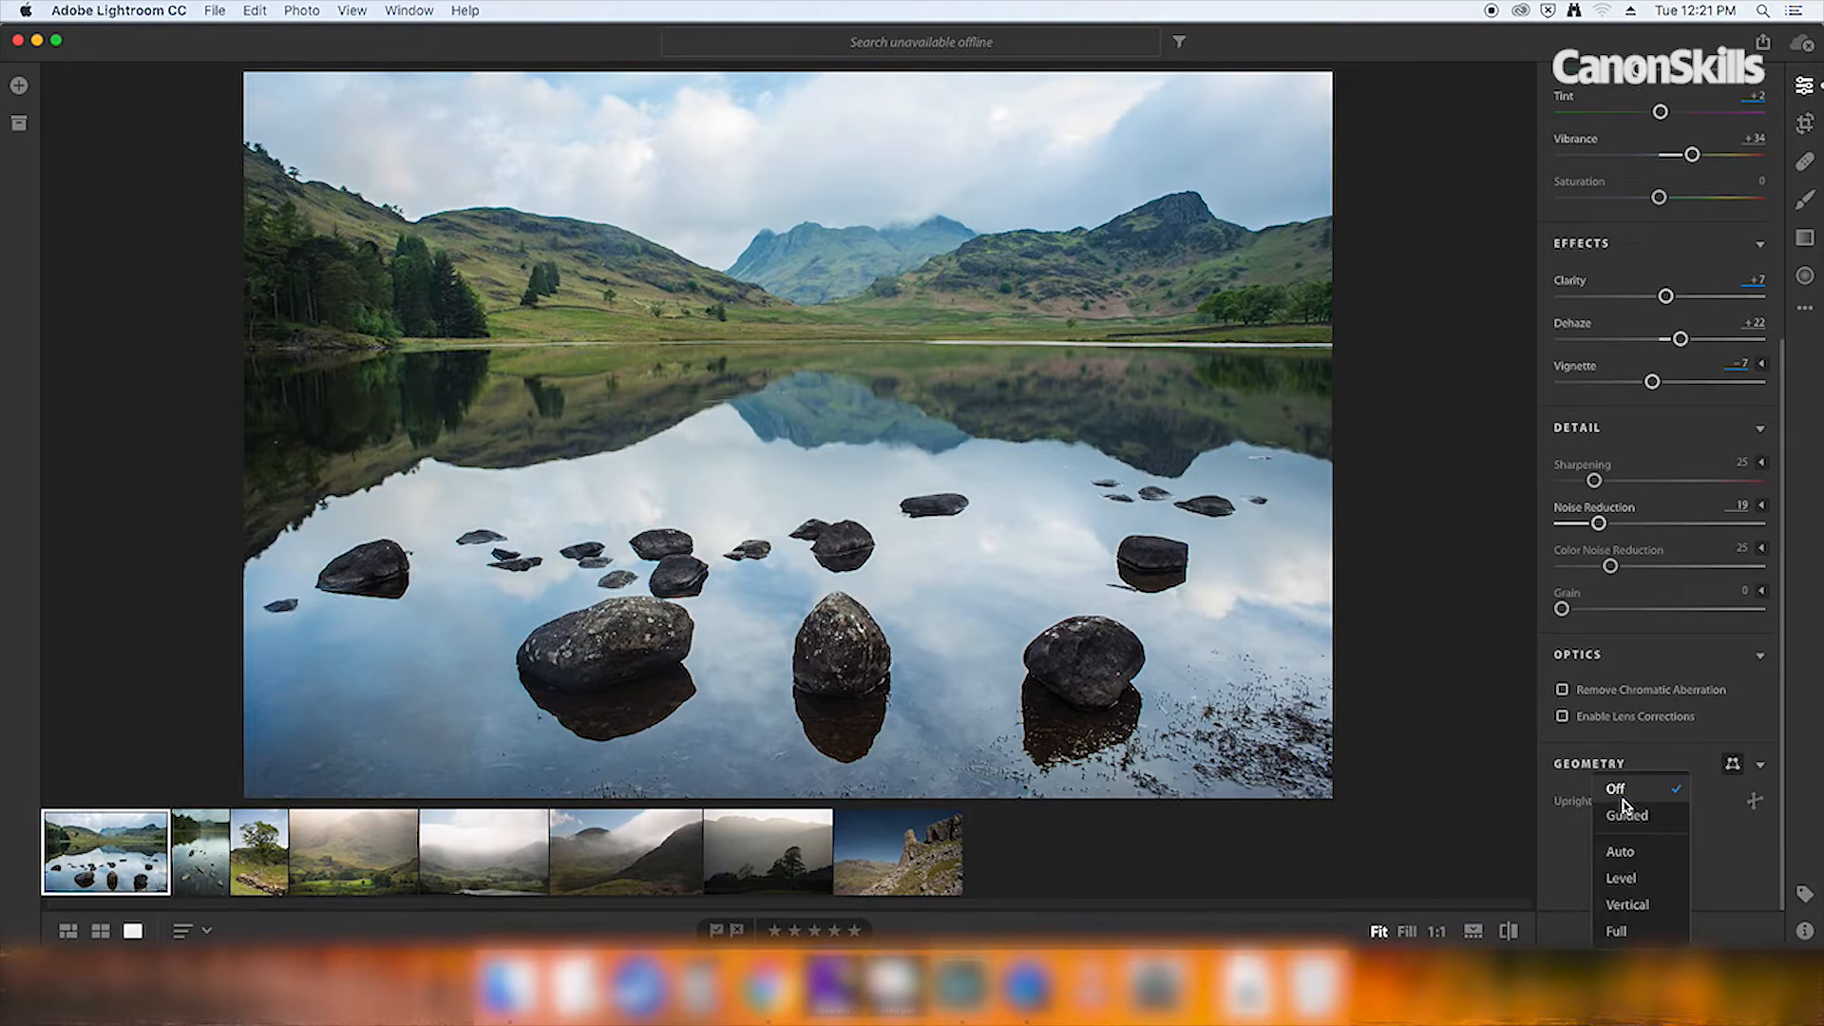
left_click(1644, 862)
left_click(1629, 801)
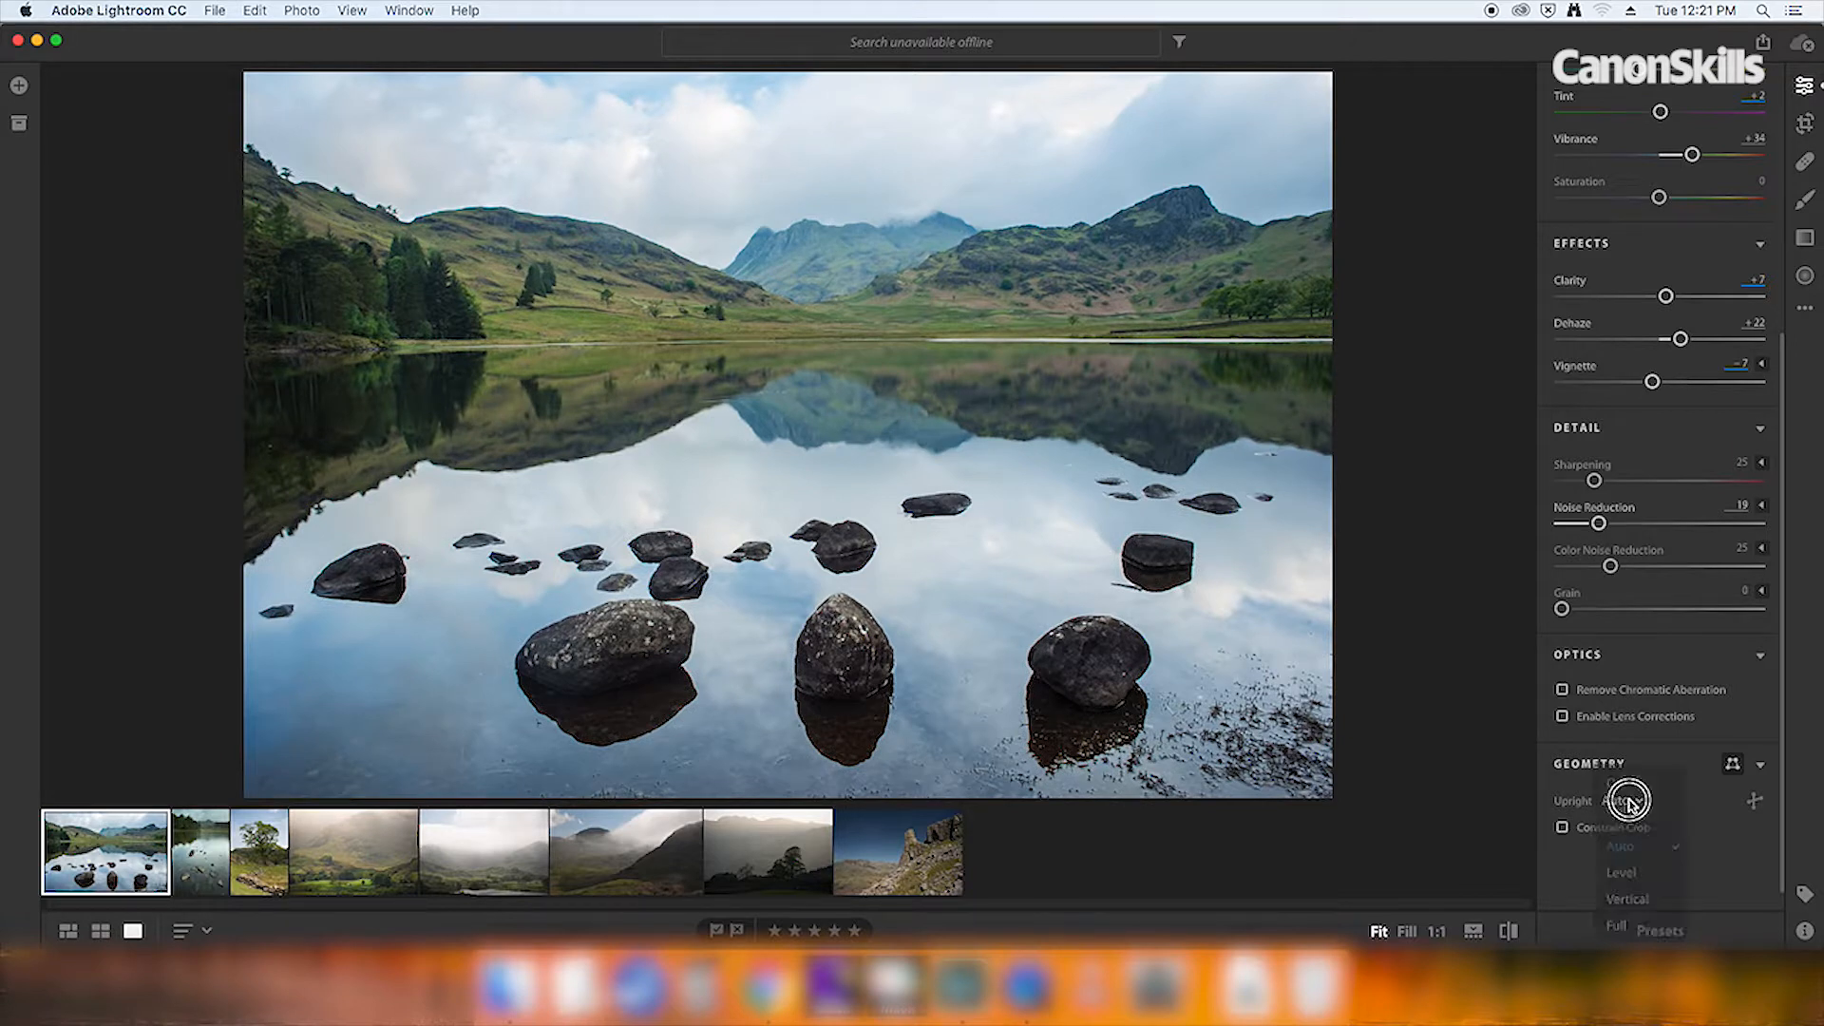
left_click(1624, 872)
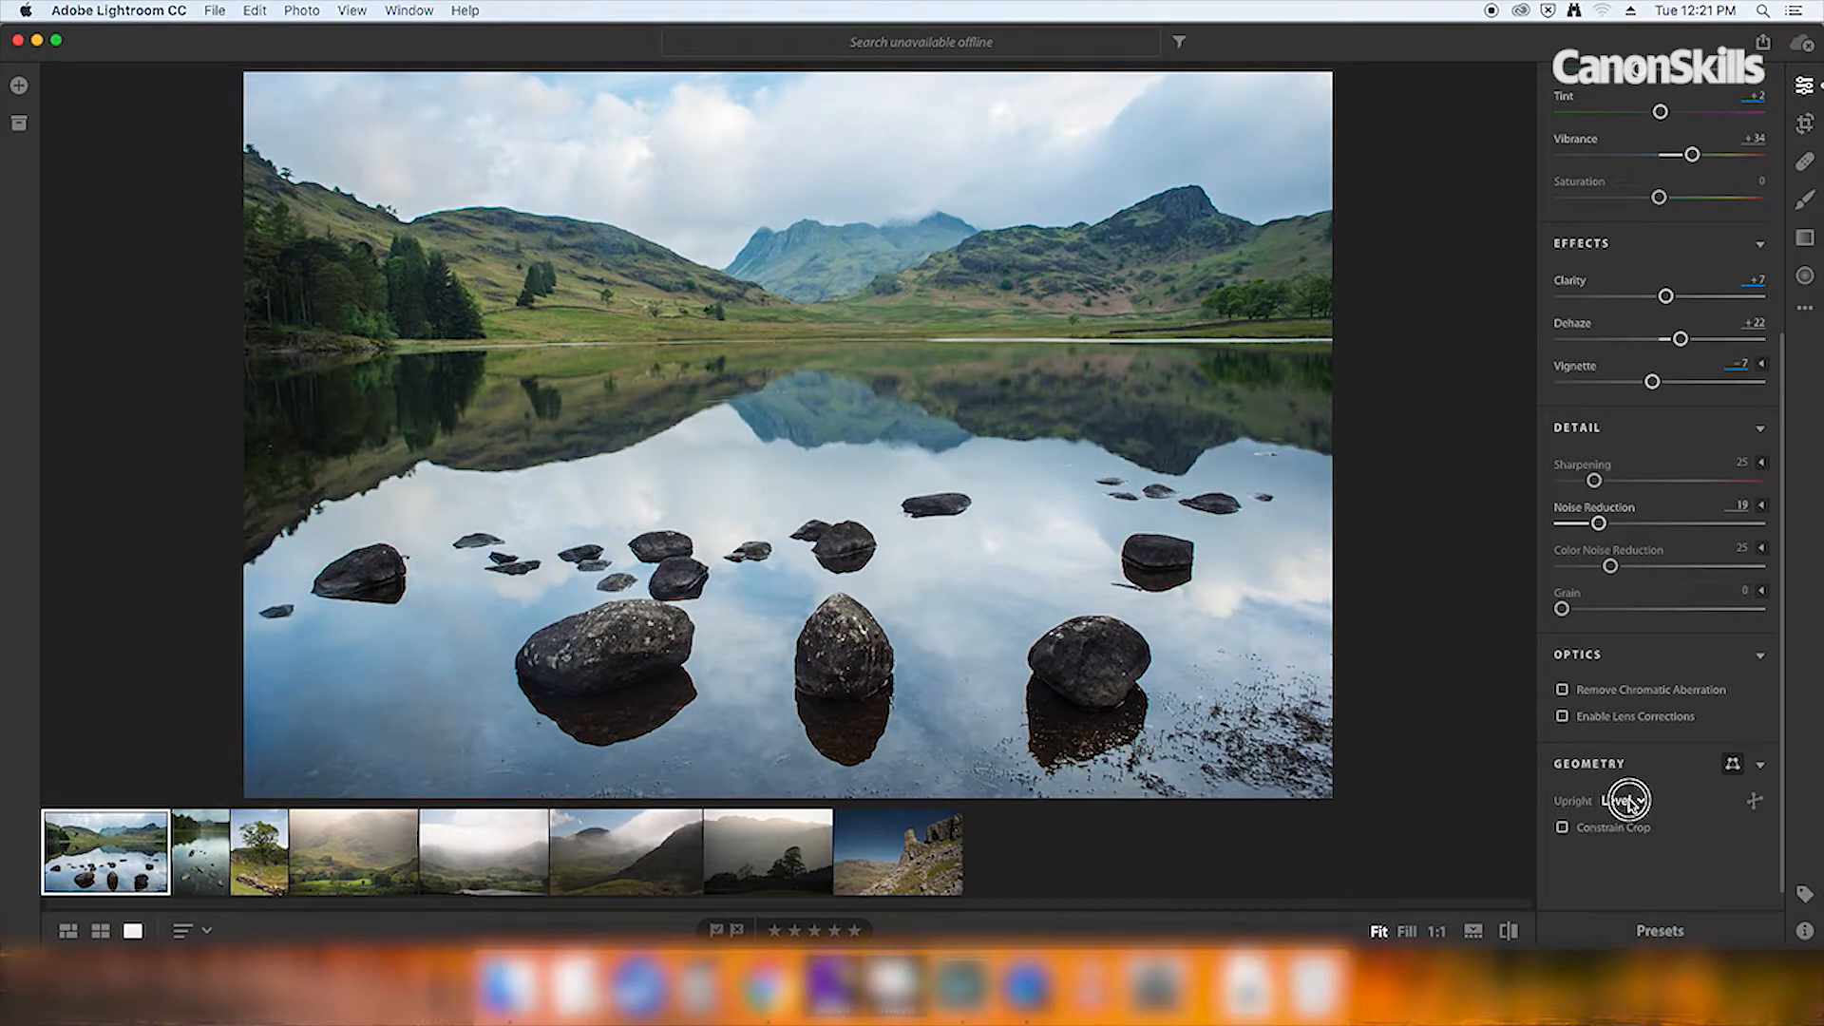
left_click(1629, 801)
left_click(1626, 923)
left_click(1754, 802)
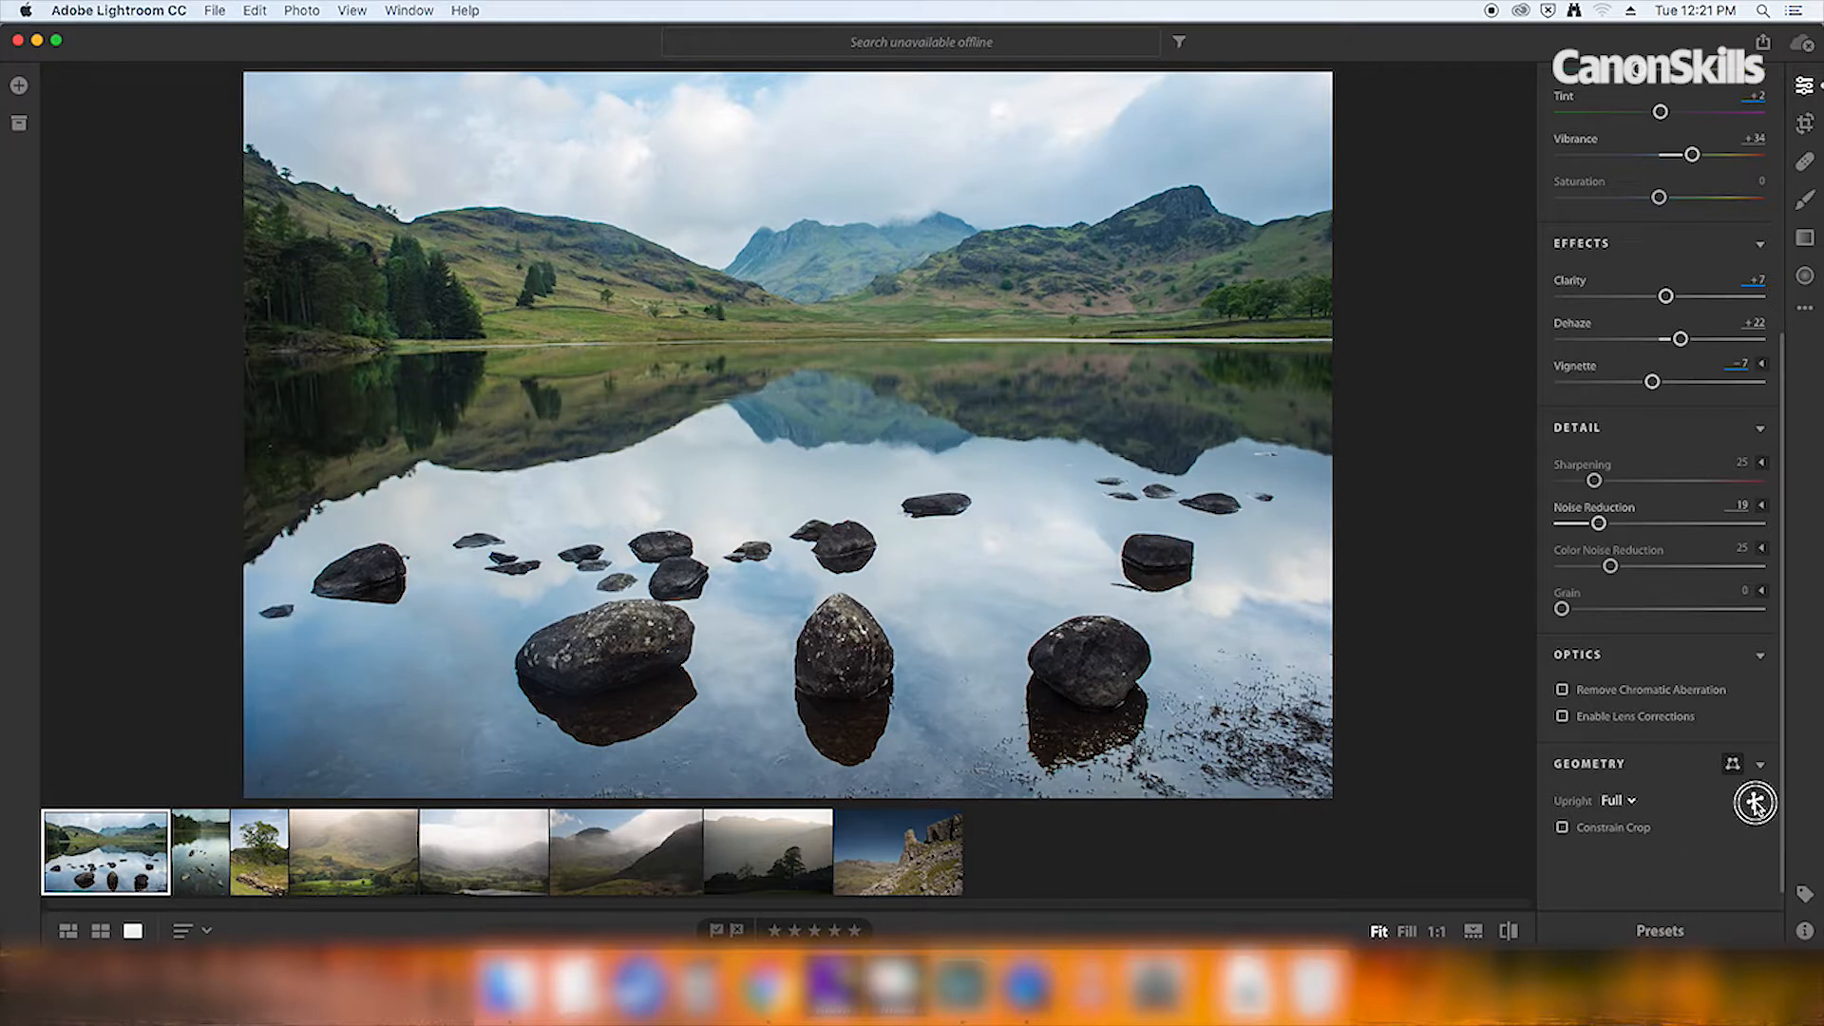
left_click(1754, 801)
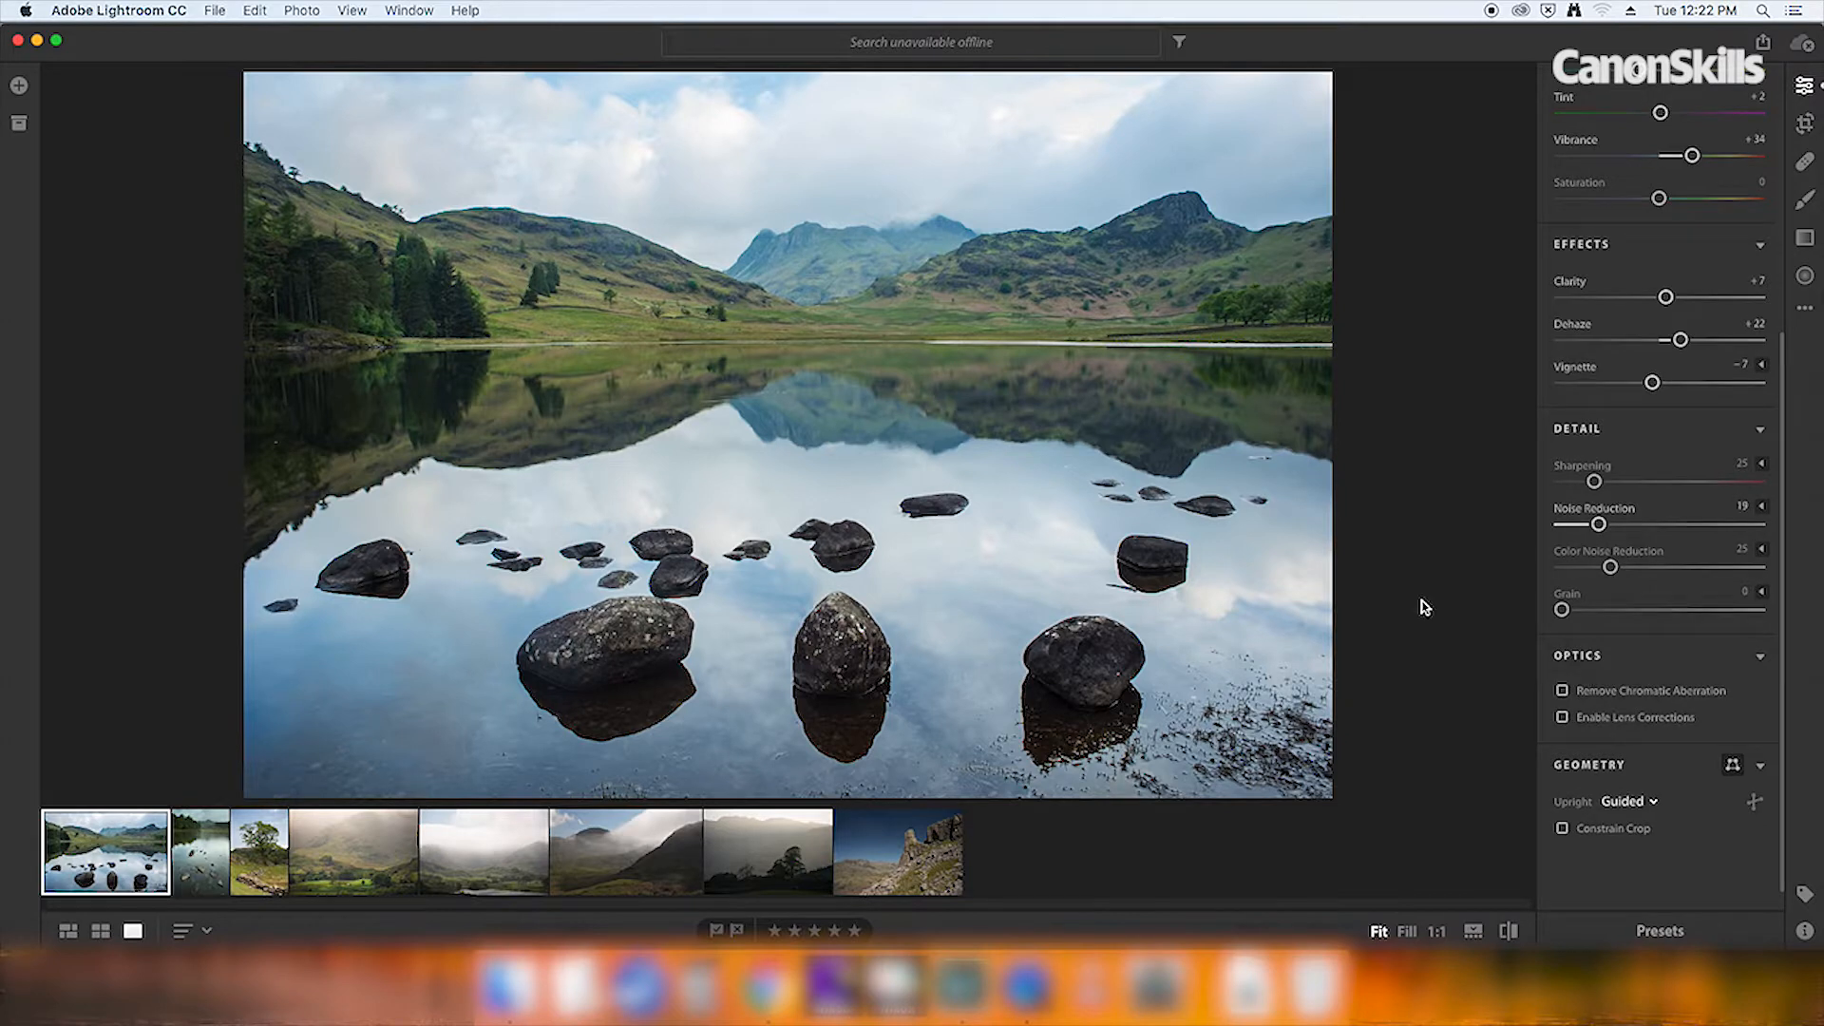
Copy the edit settings of the lake photo
scroll(1625, 358, "up", 5)
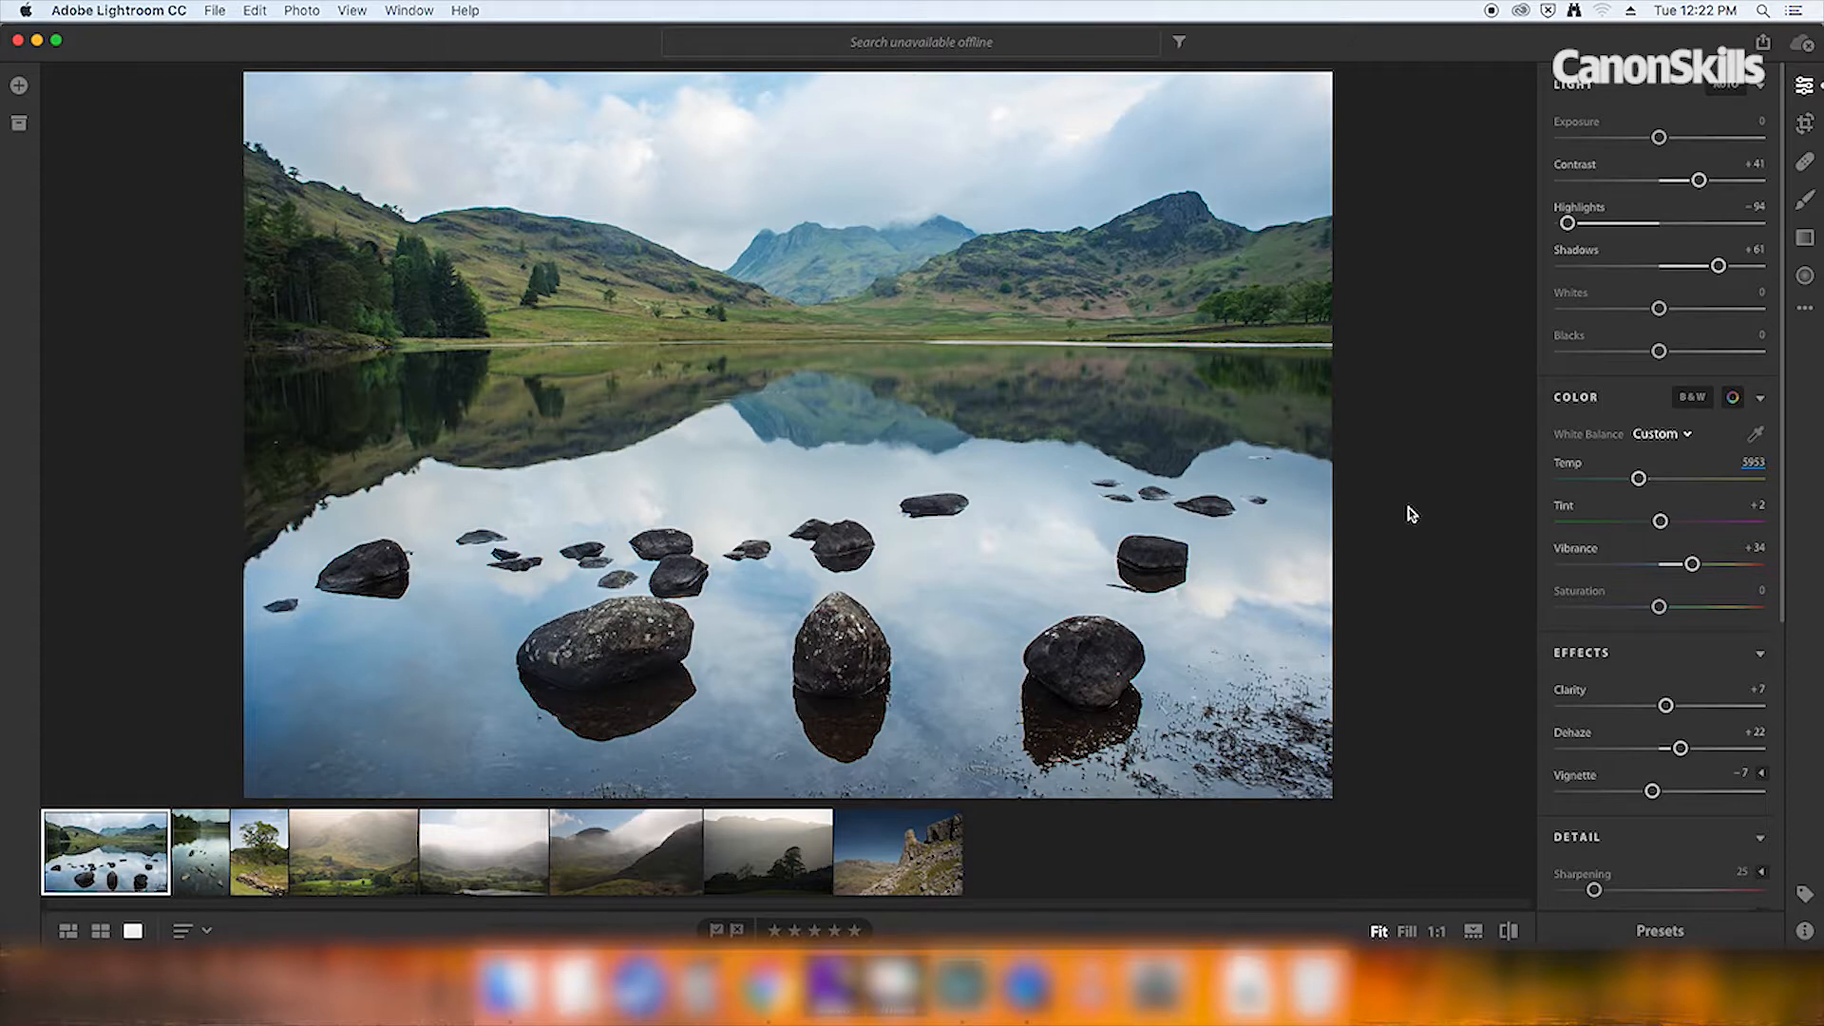
left_click(1805, 312)
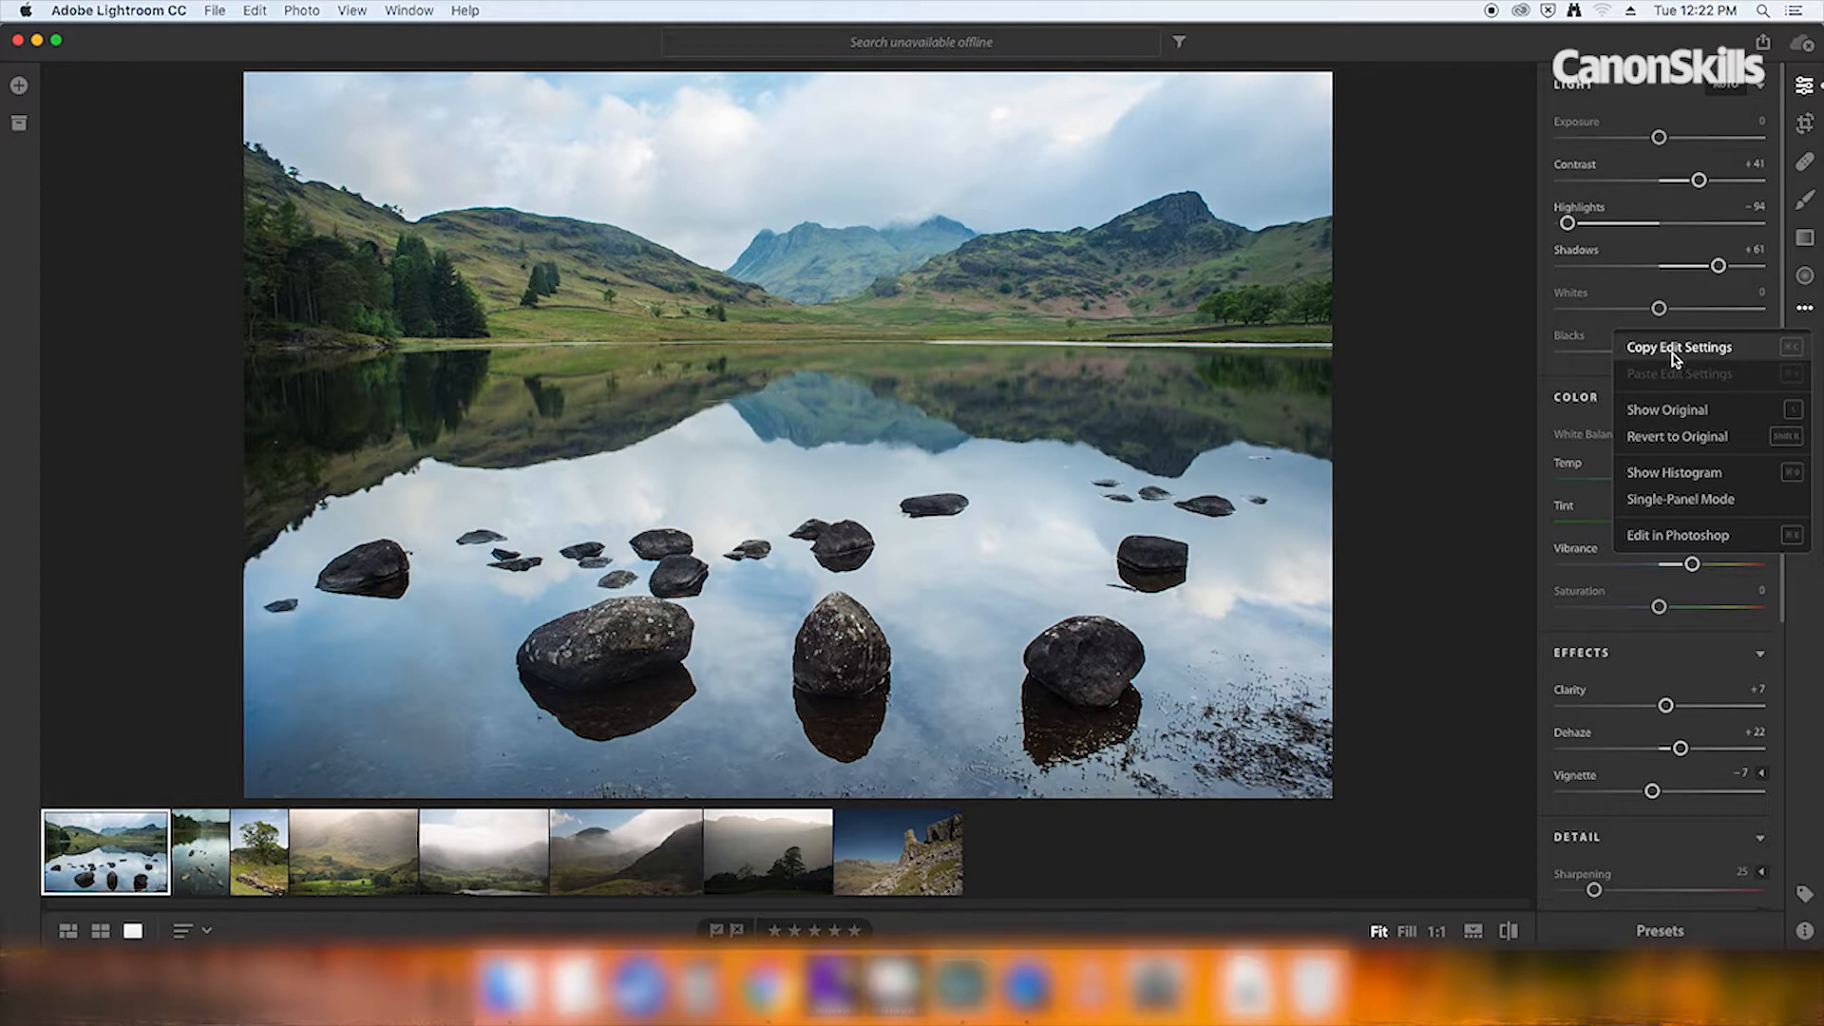
left_click(1794, 357)
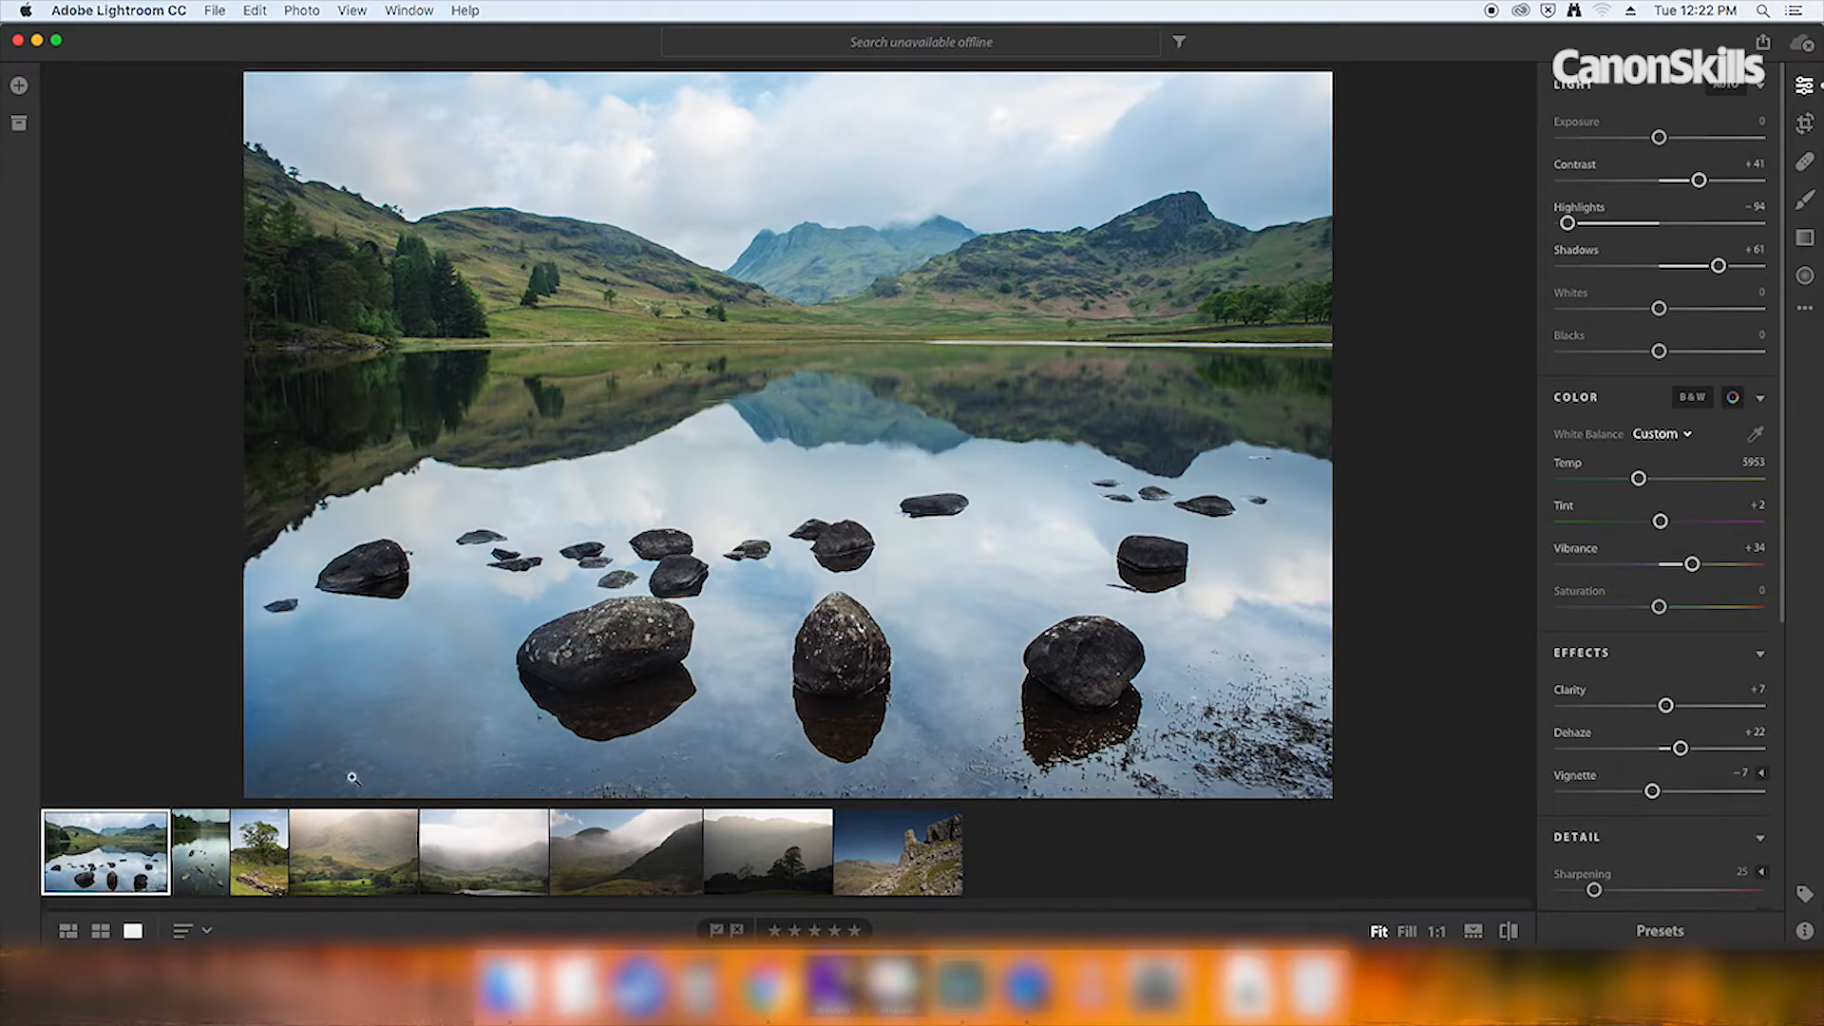
Paste the copied edit settings onto the portrait-format lake photo, undoing and redoing the paste to compare
left_click(202, 855)
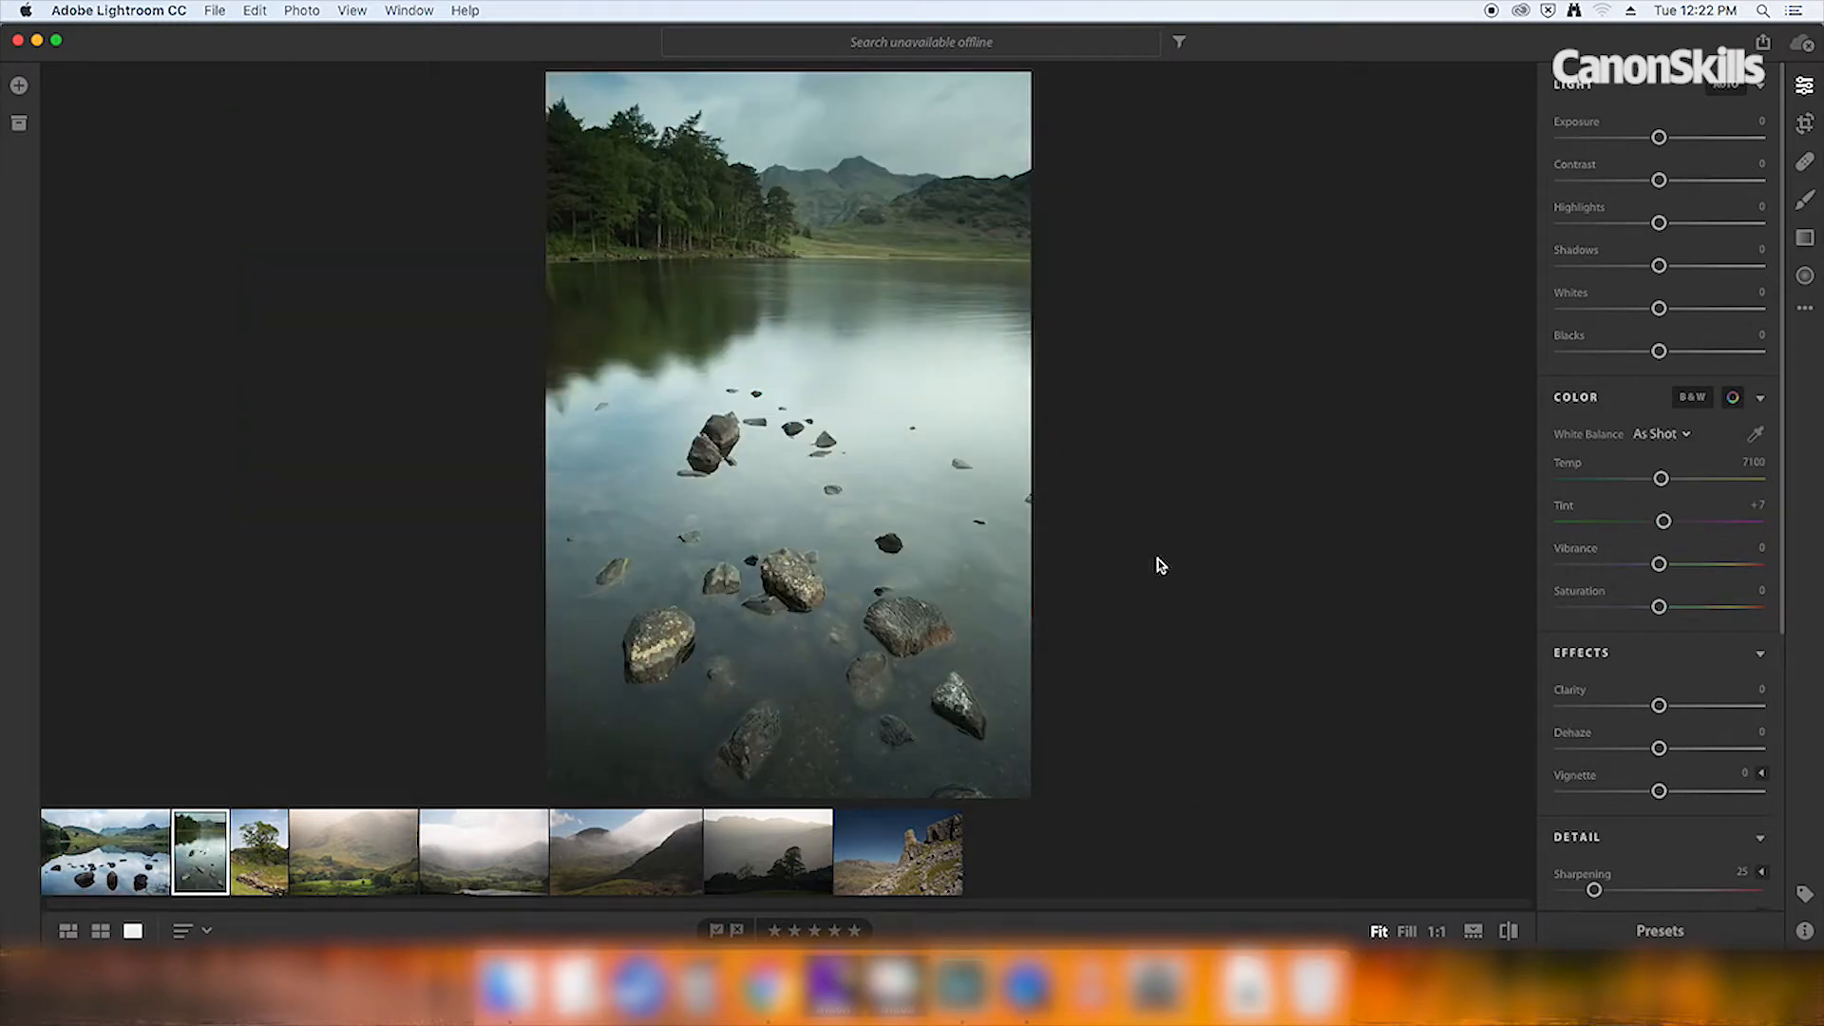
left_click(1803, 308)
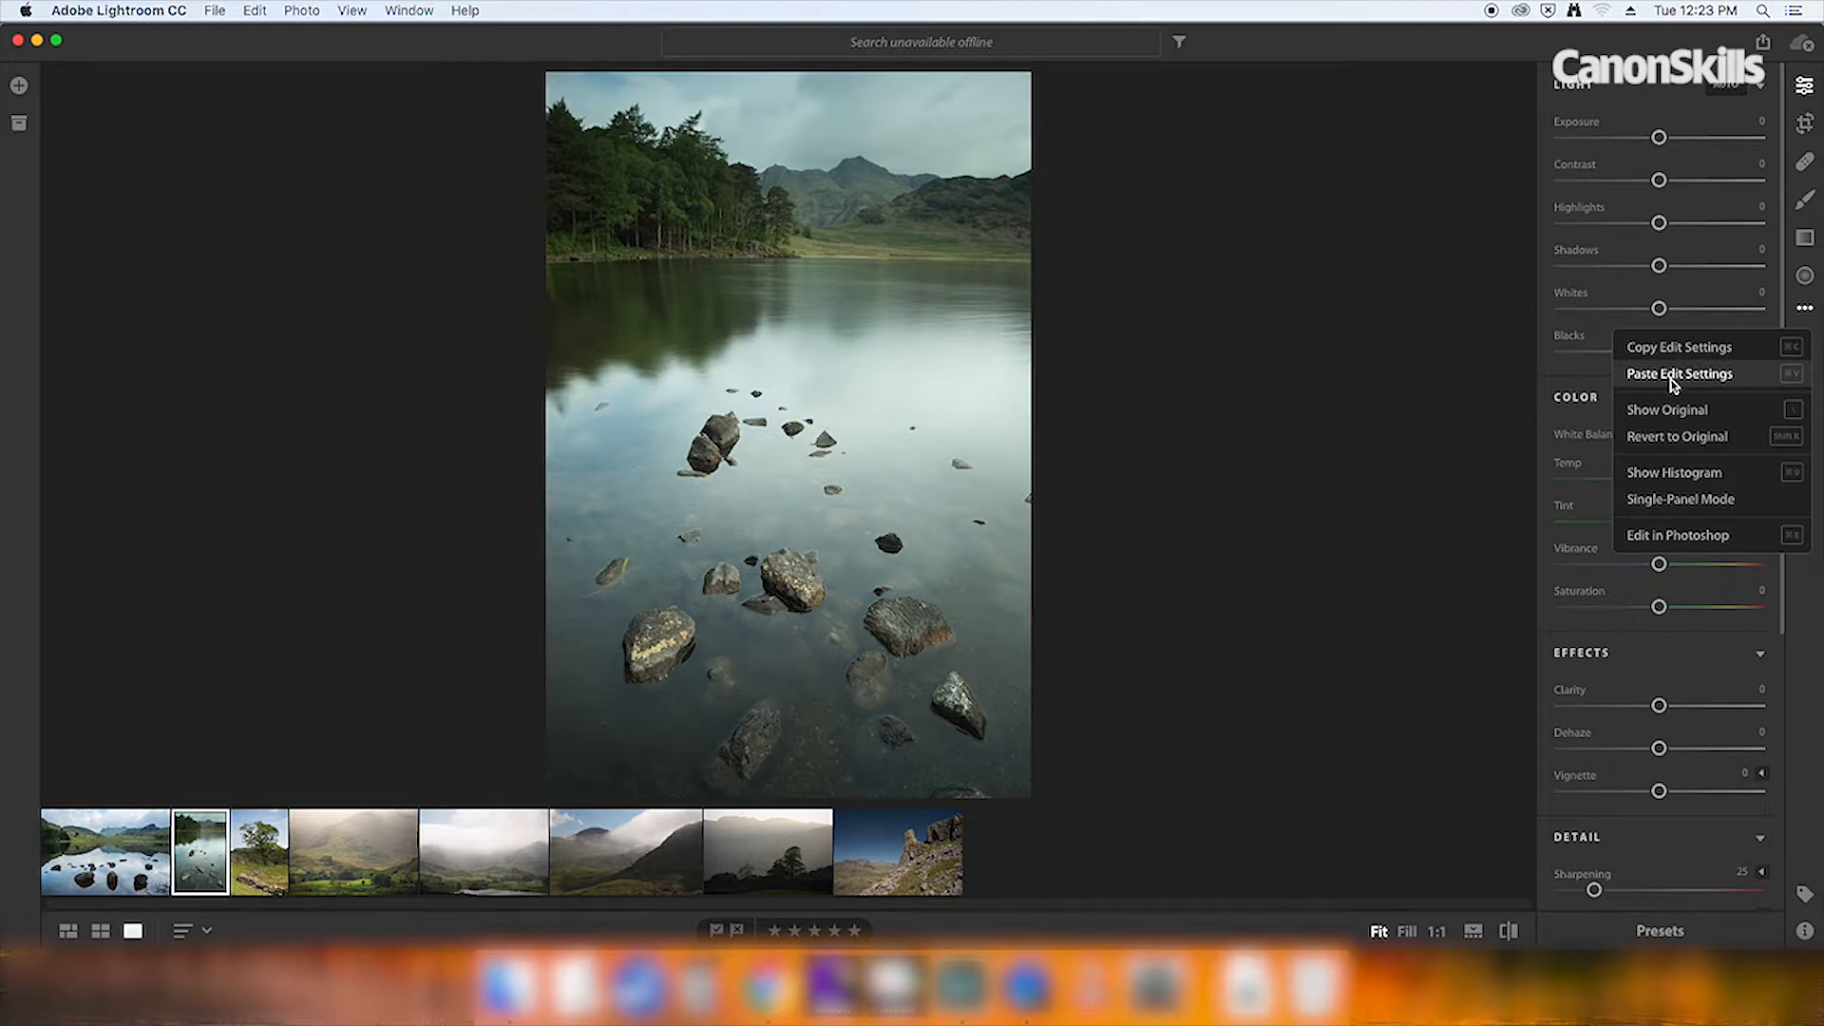
left_click(1672, 380)
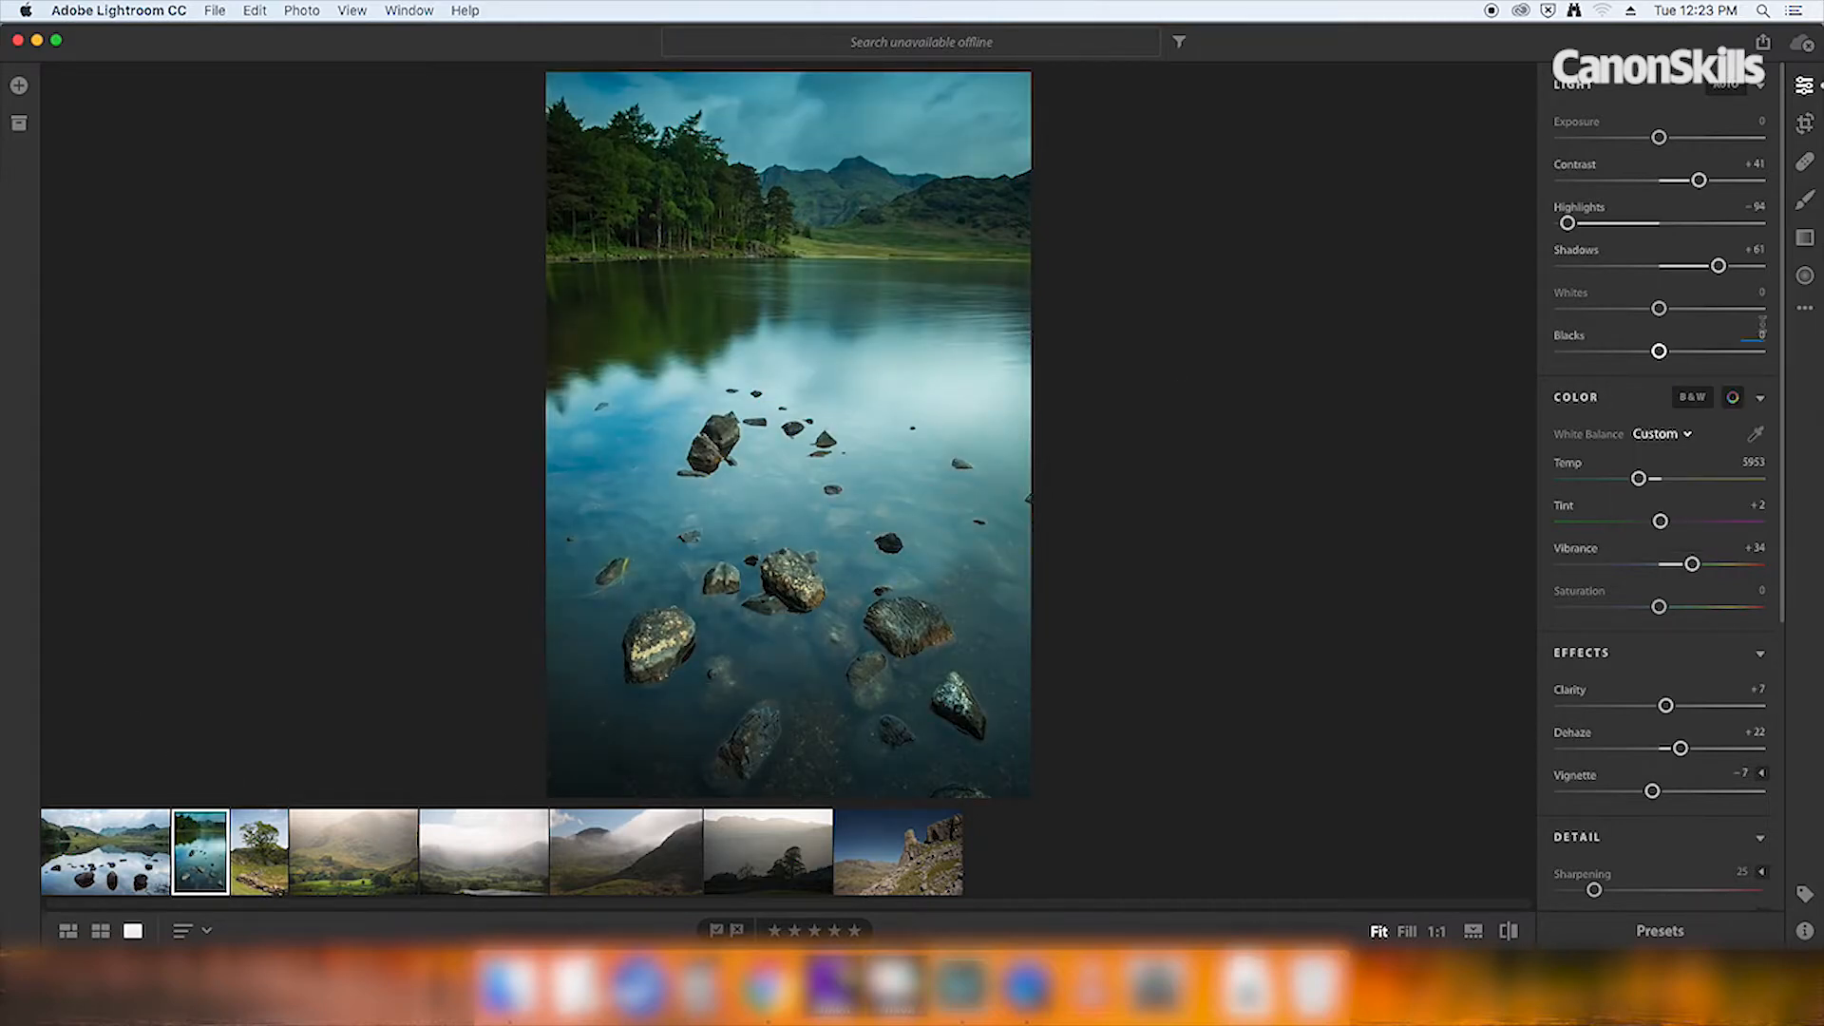
key("super+z")
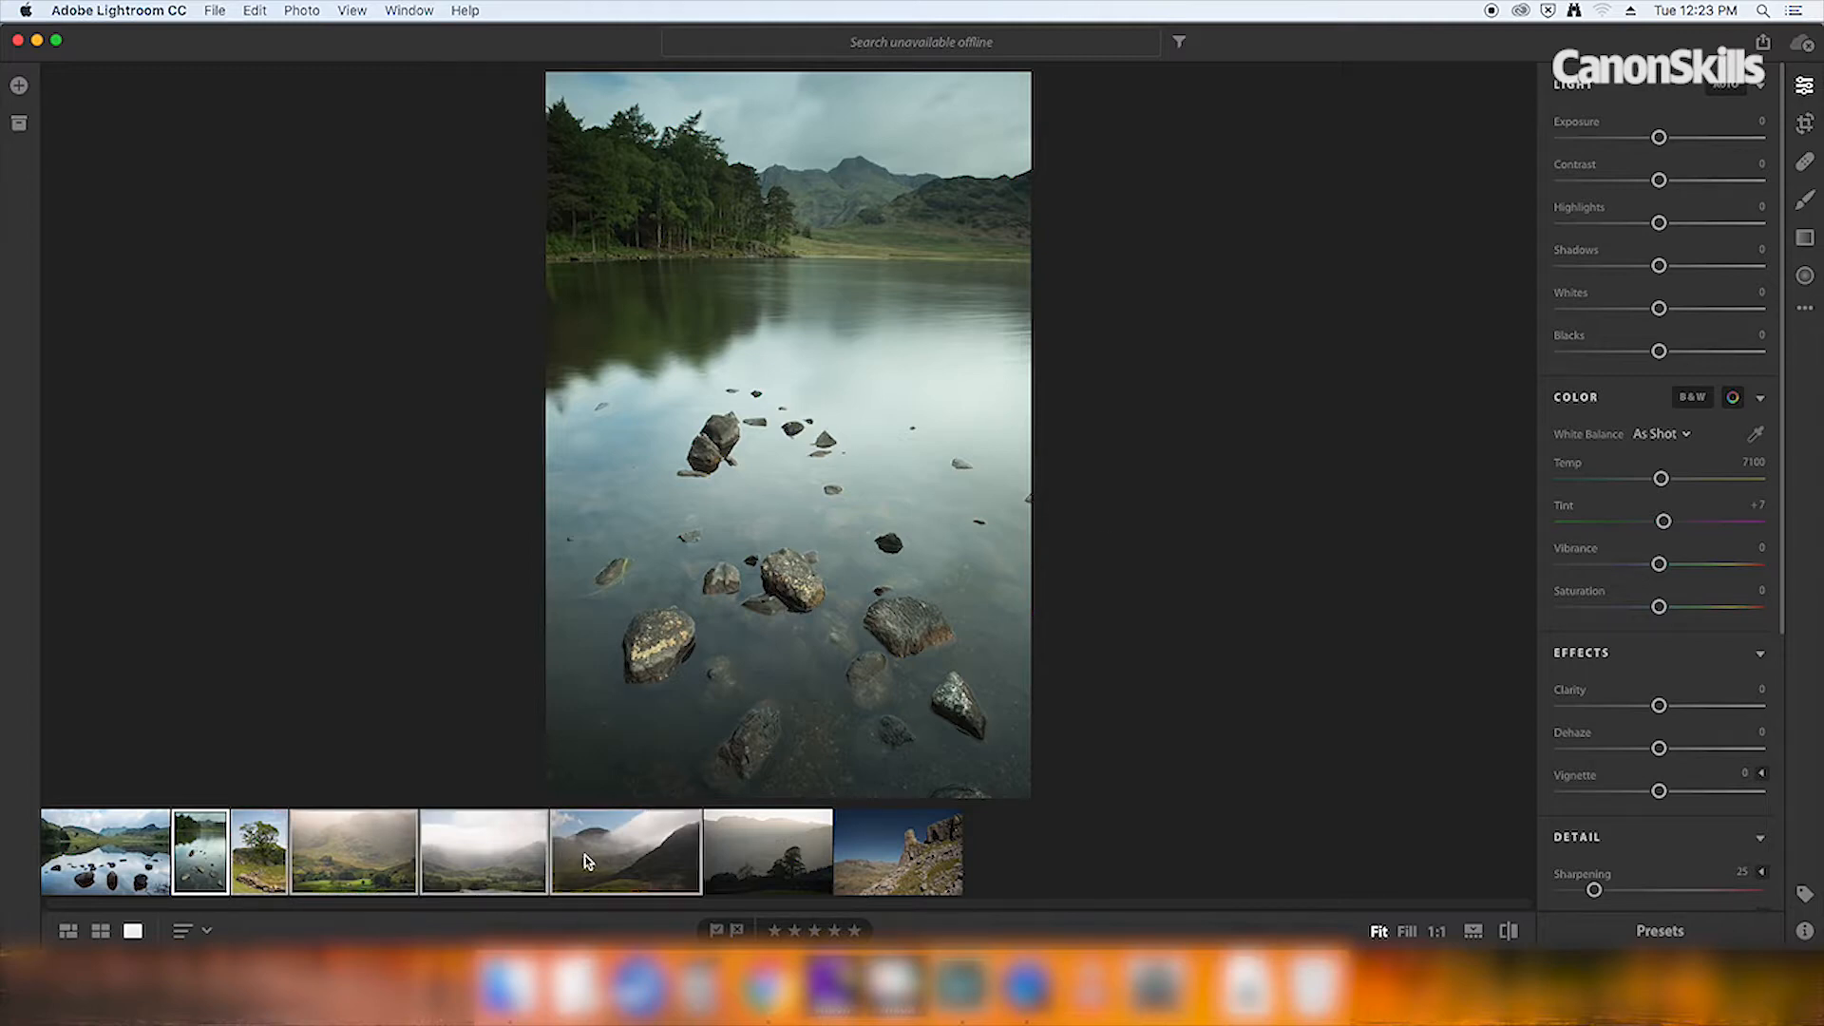
key("super+shift+z")
Paste the copied edit settings onto the tree photo and the misty hillside photo beside it
key("Right")
key("super+v")
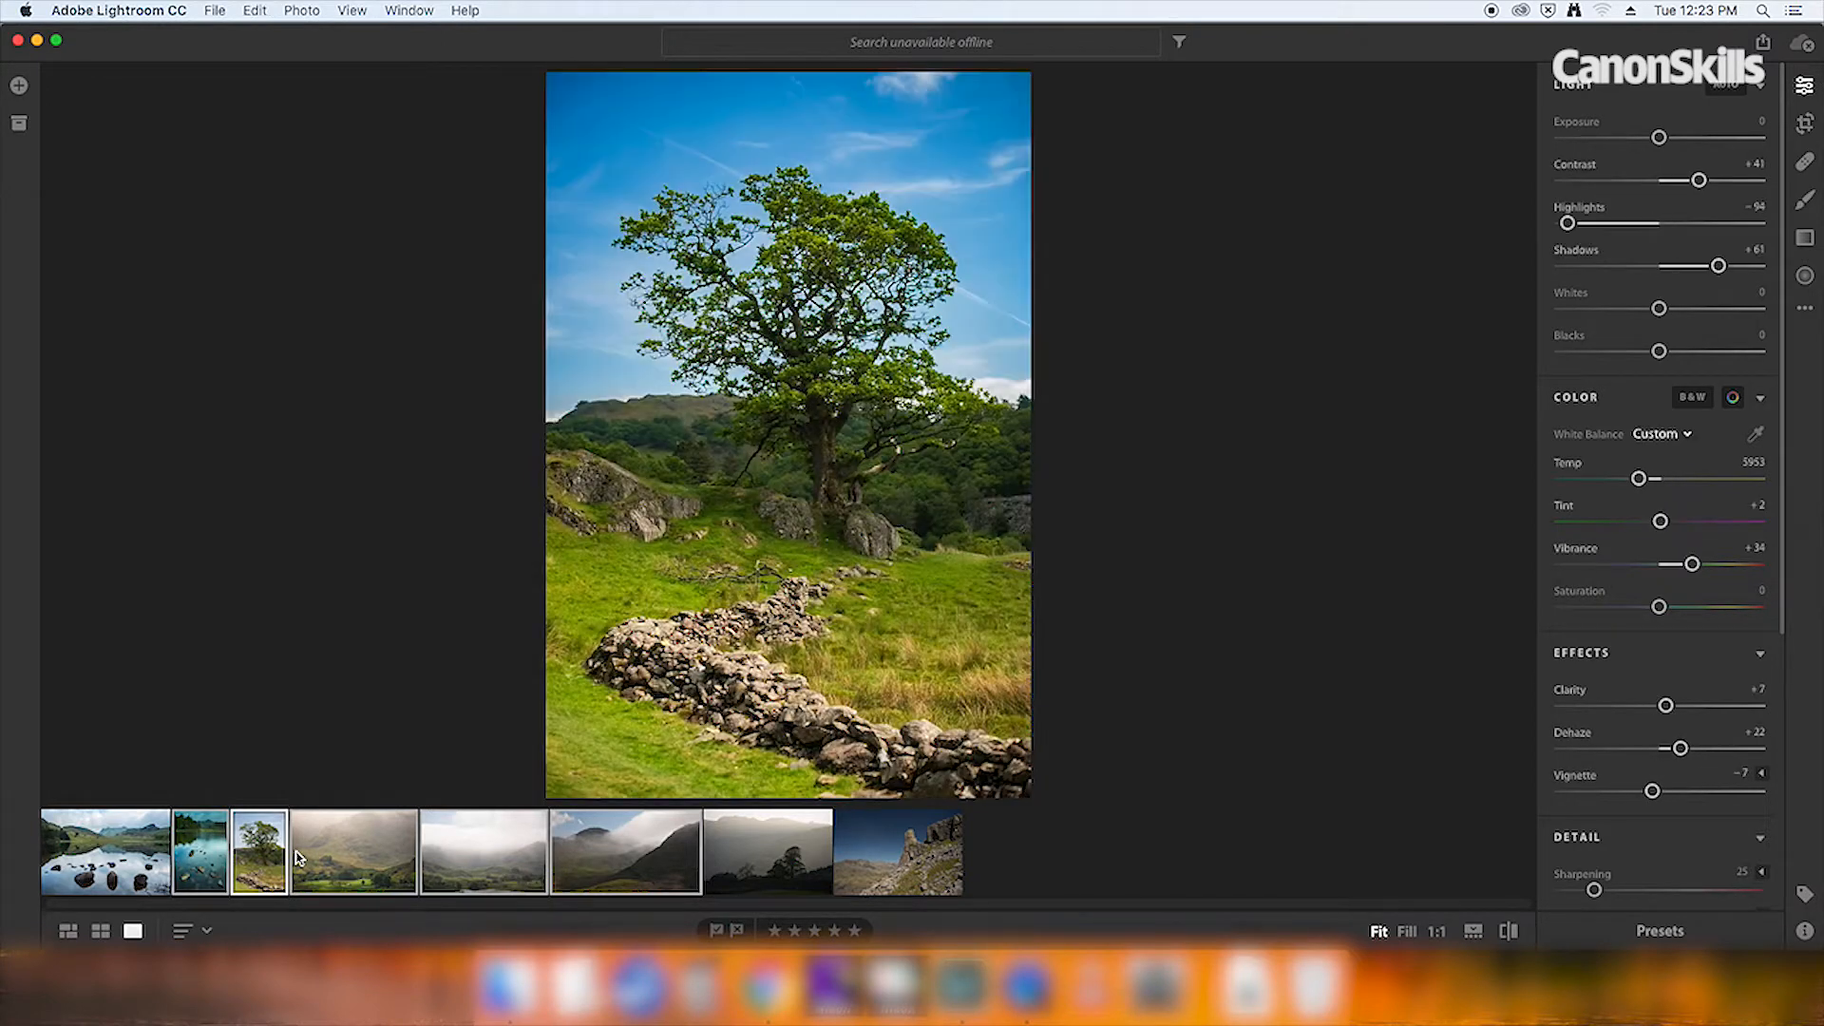
key("Right")
key("super+v")
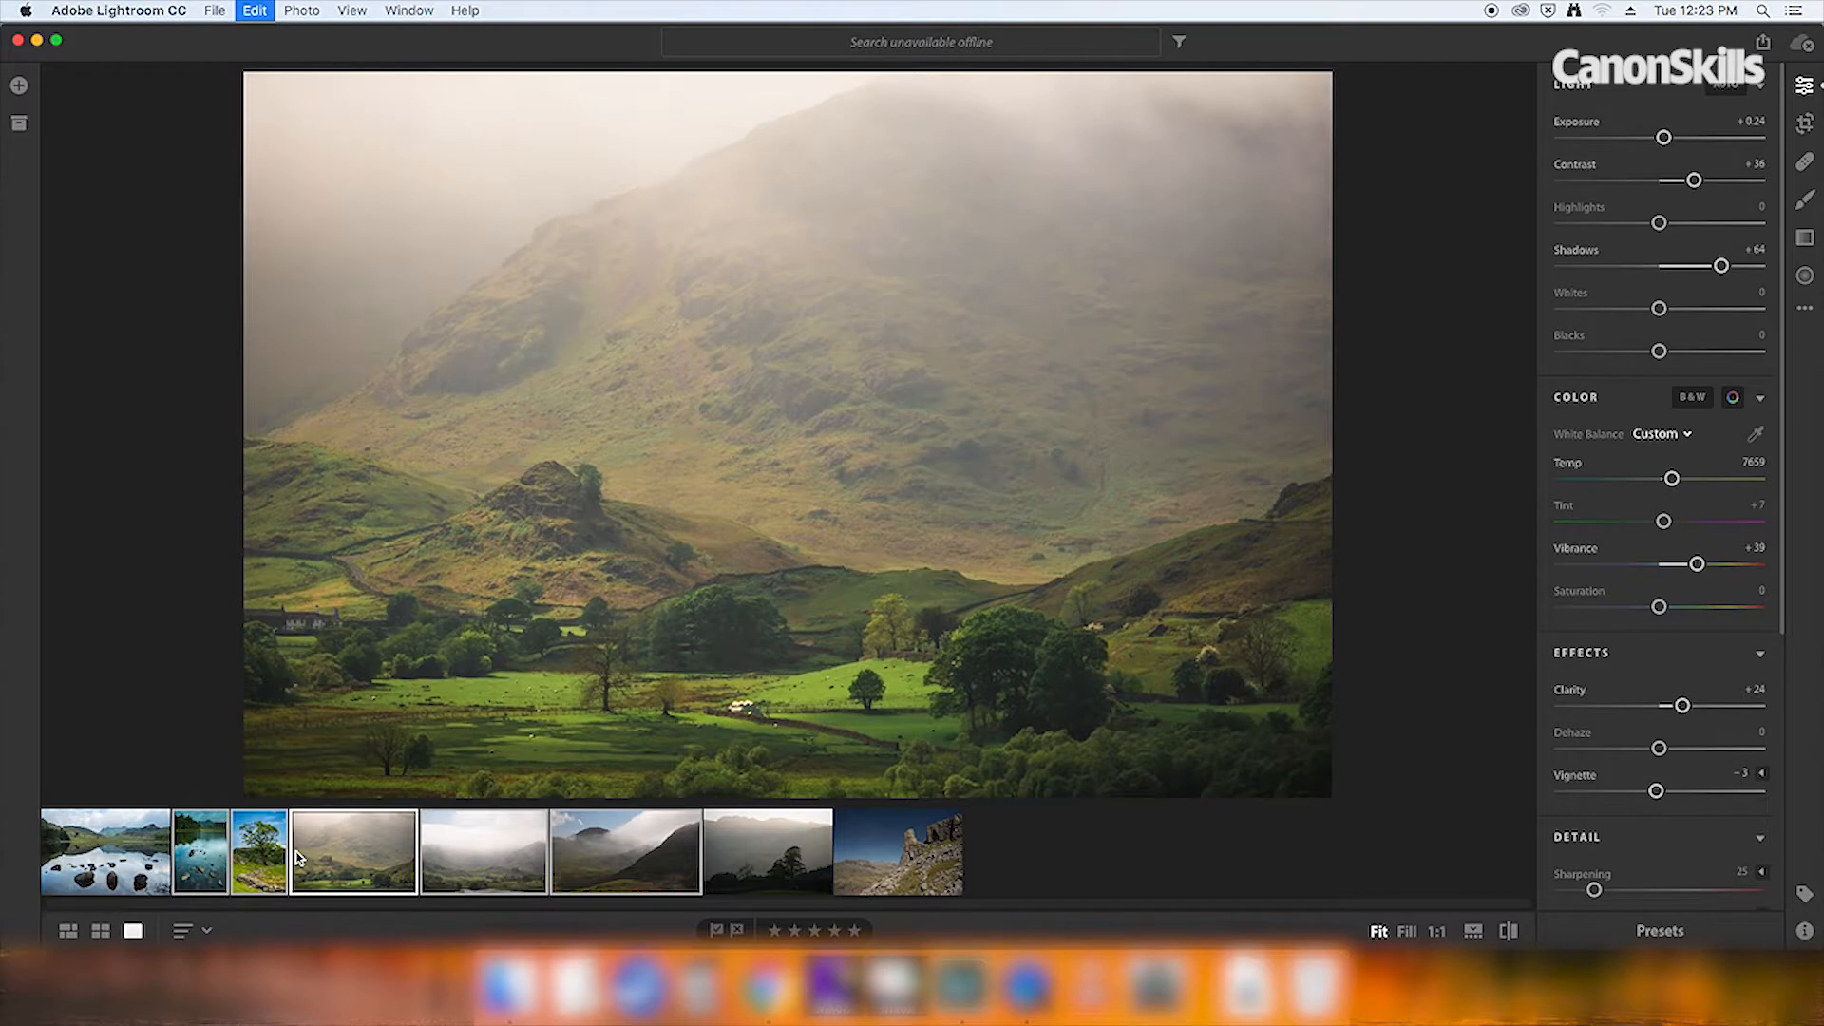
Undo and redo the pasted settings on the misty hillside photo to compare the two looks
key("super+z")
key("super+shift+z")
key("super+z")
key("super+shift+z")
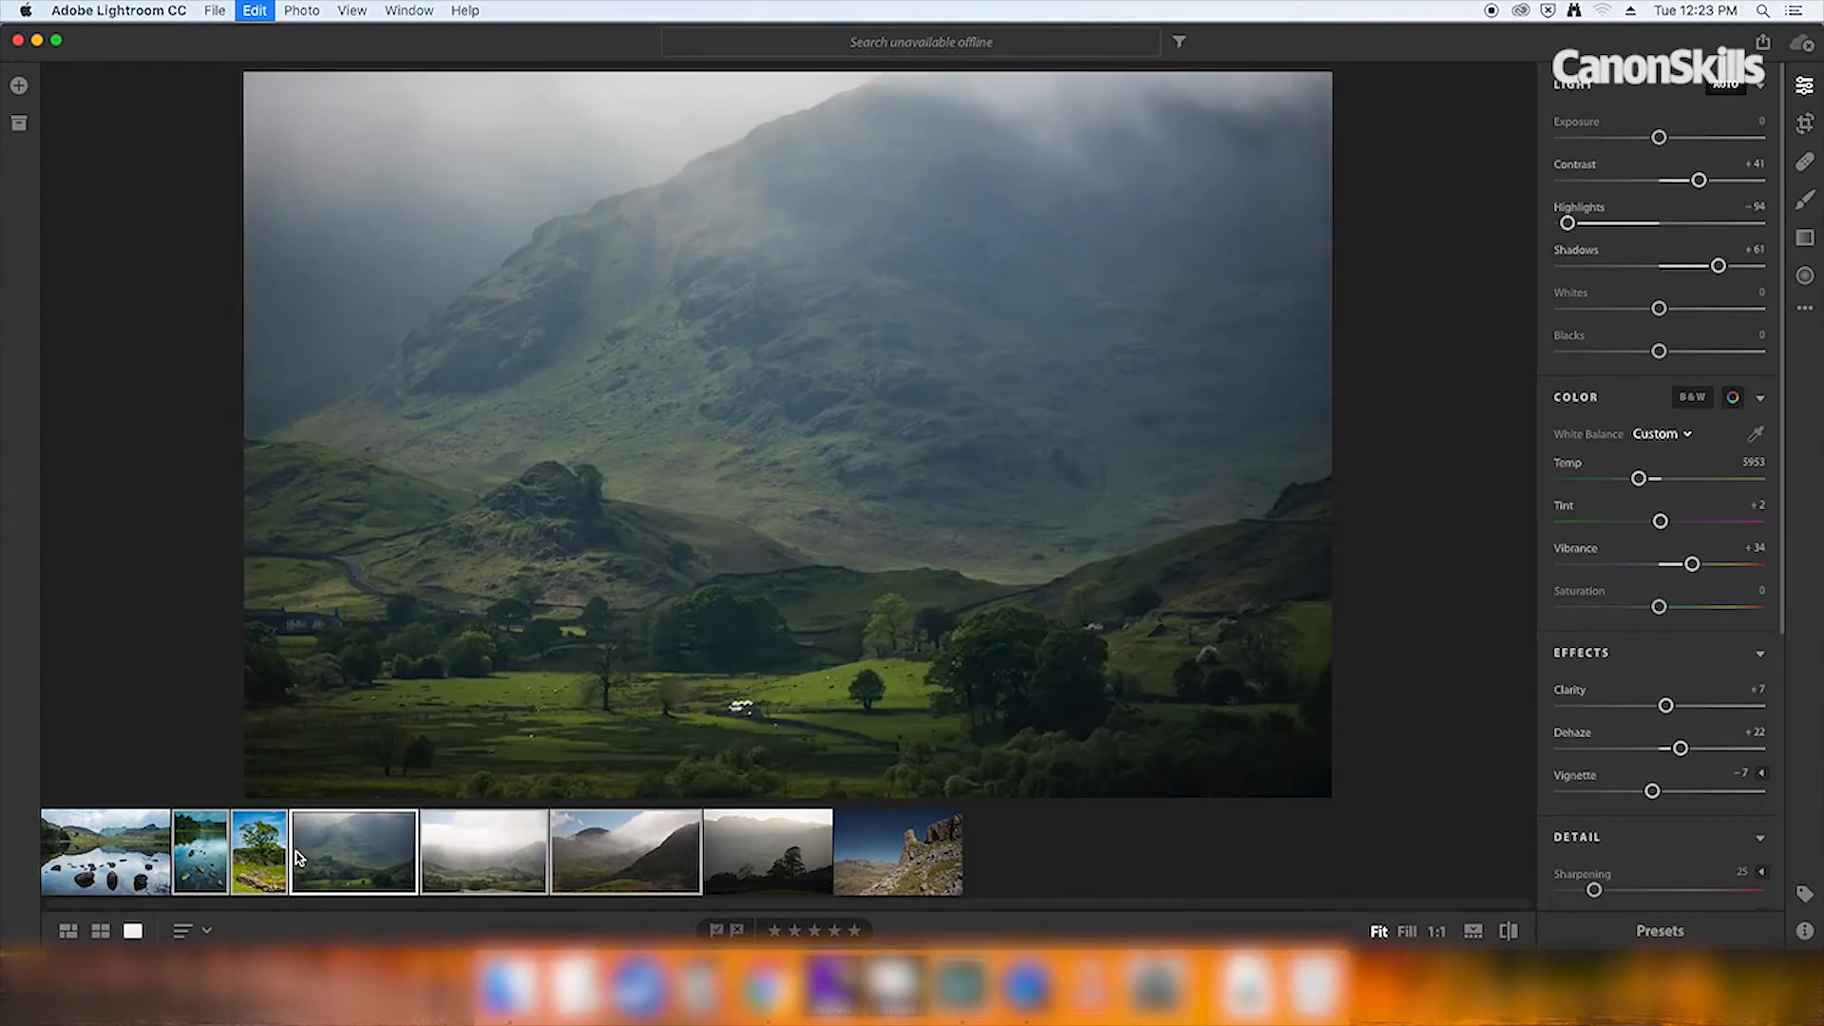
Undo the pasted edit settings on the misty hillside, tree and portrait-format lake photos
key("super+z")
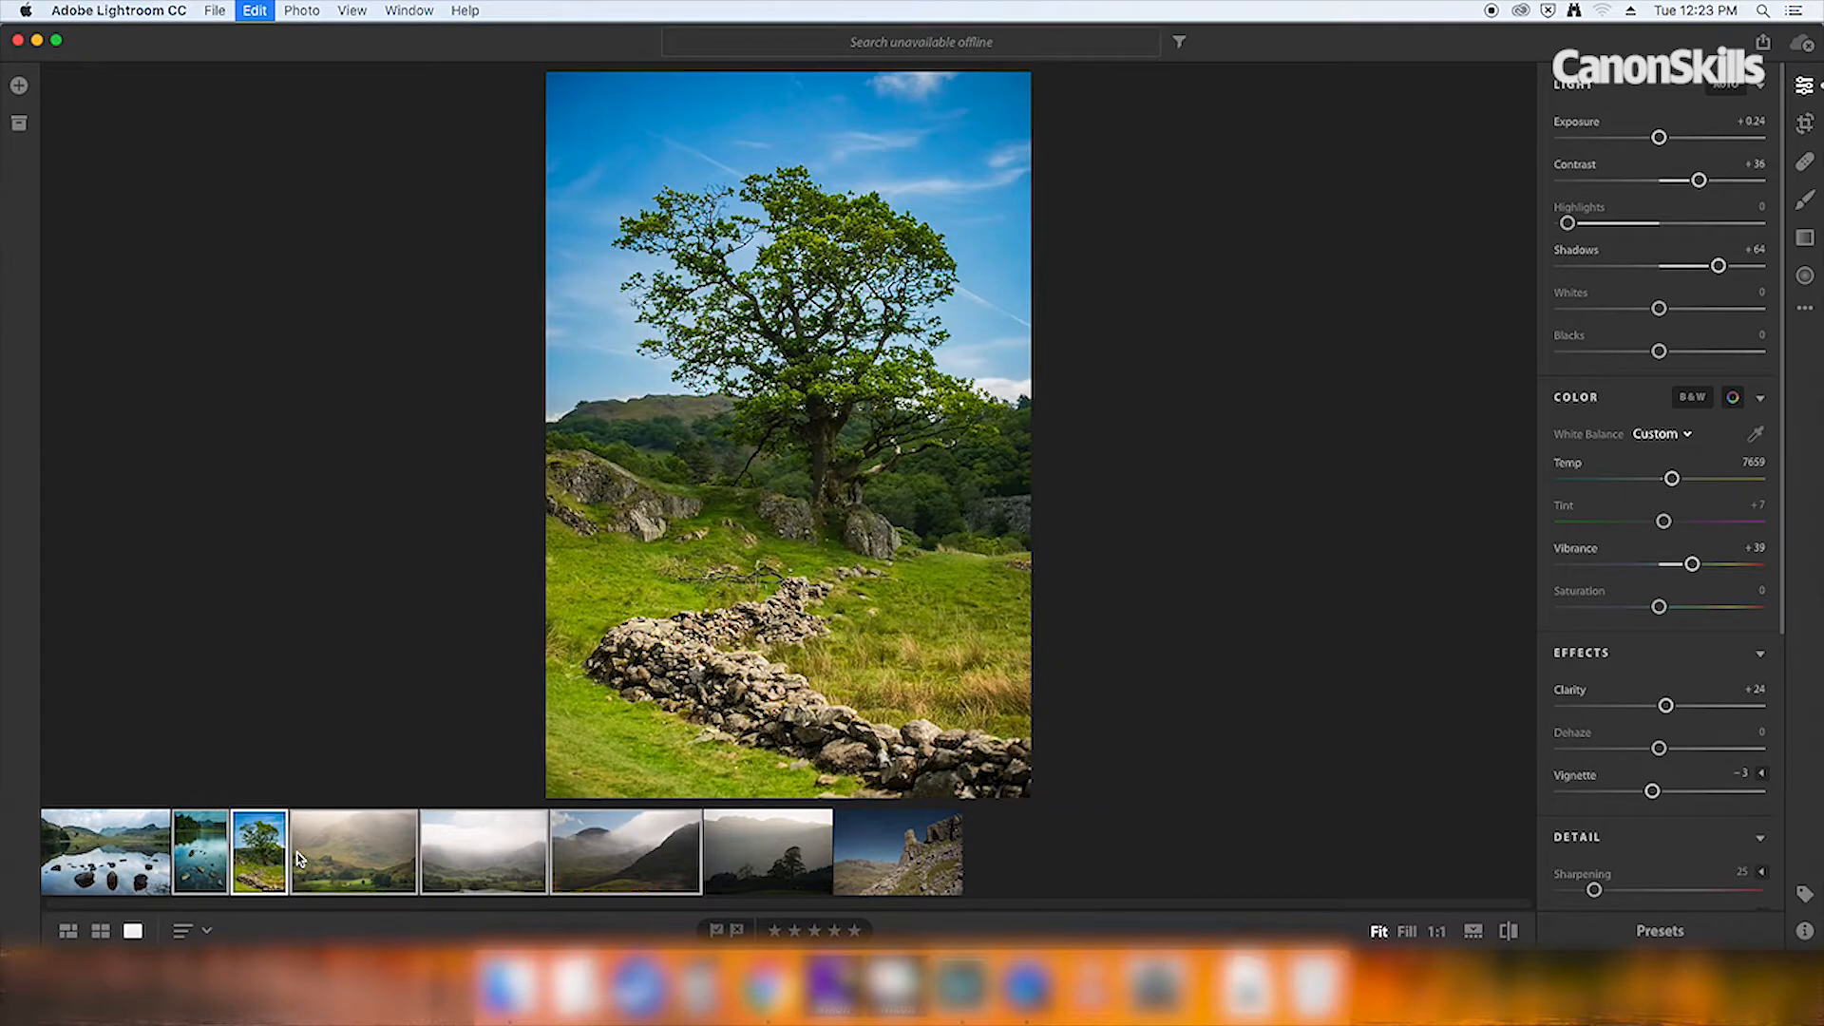
key("super+z")
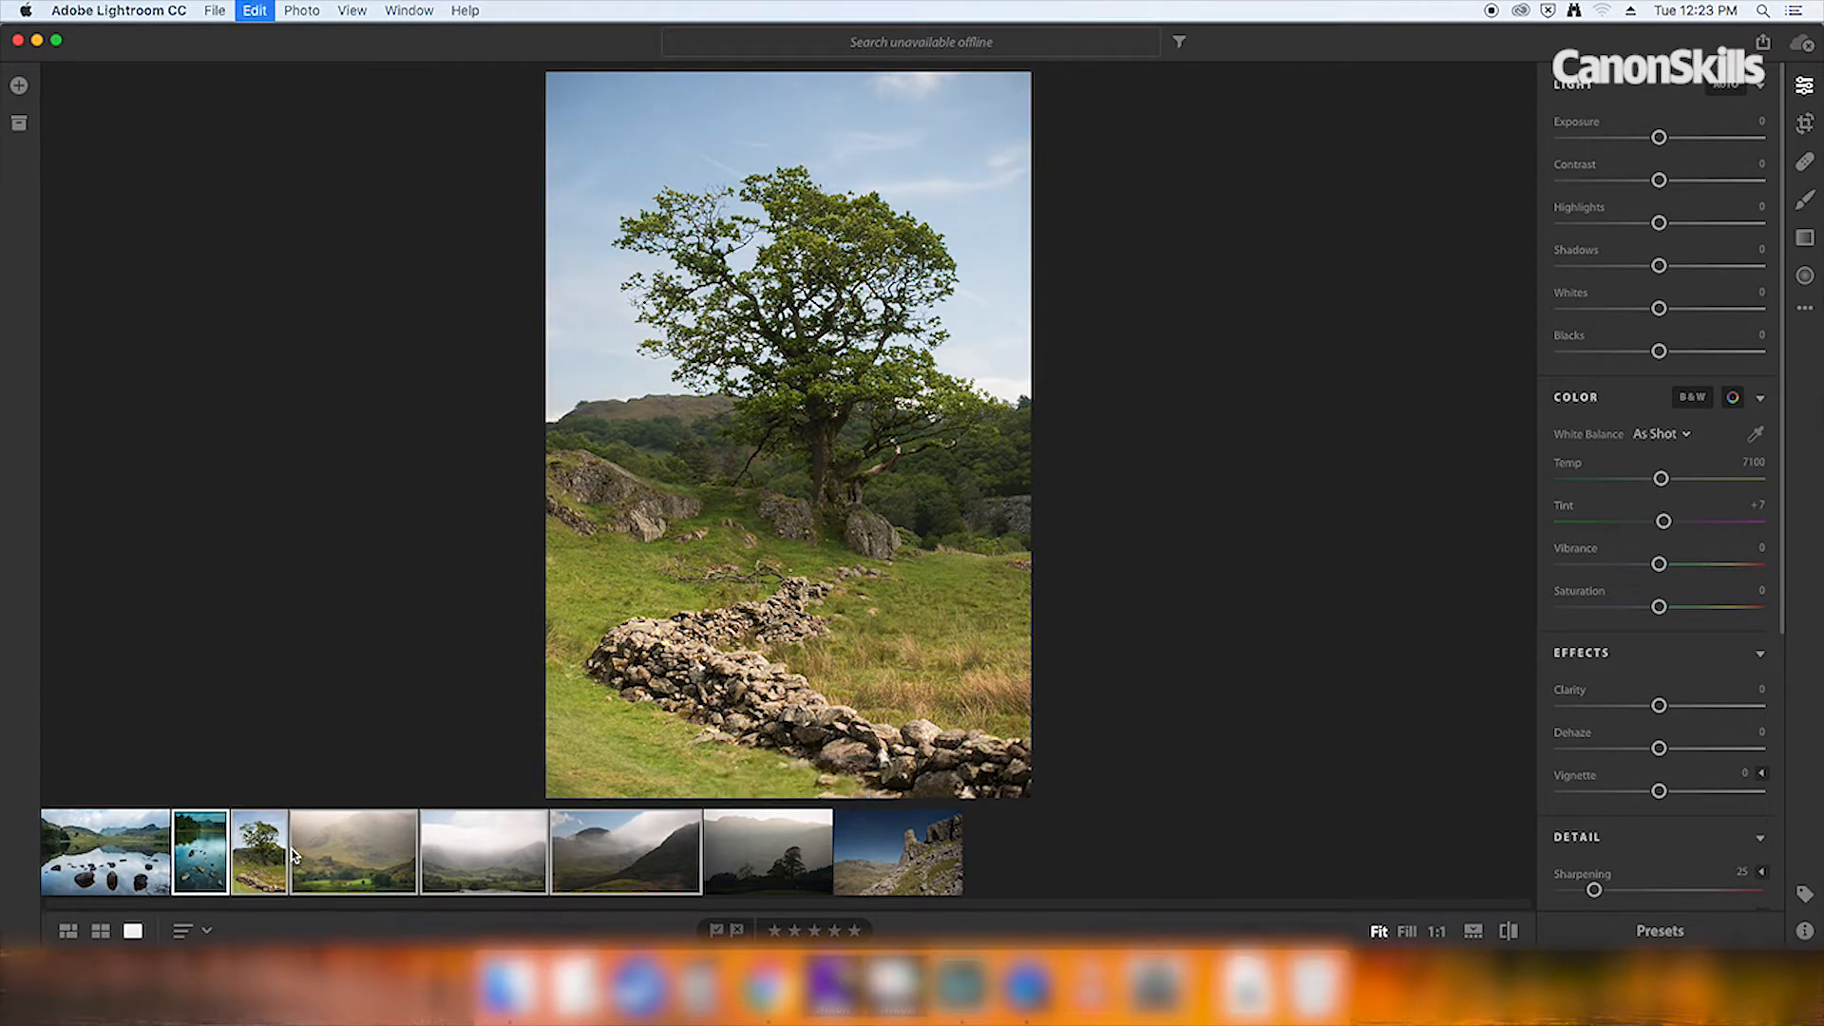
key("super+z")
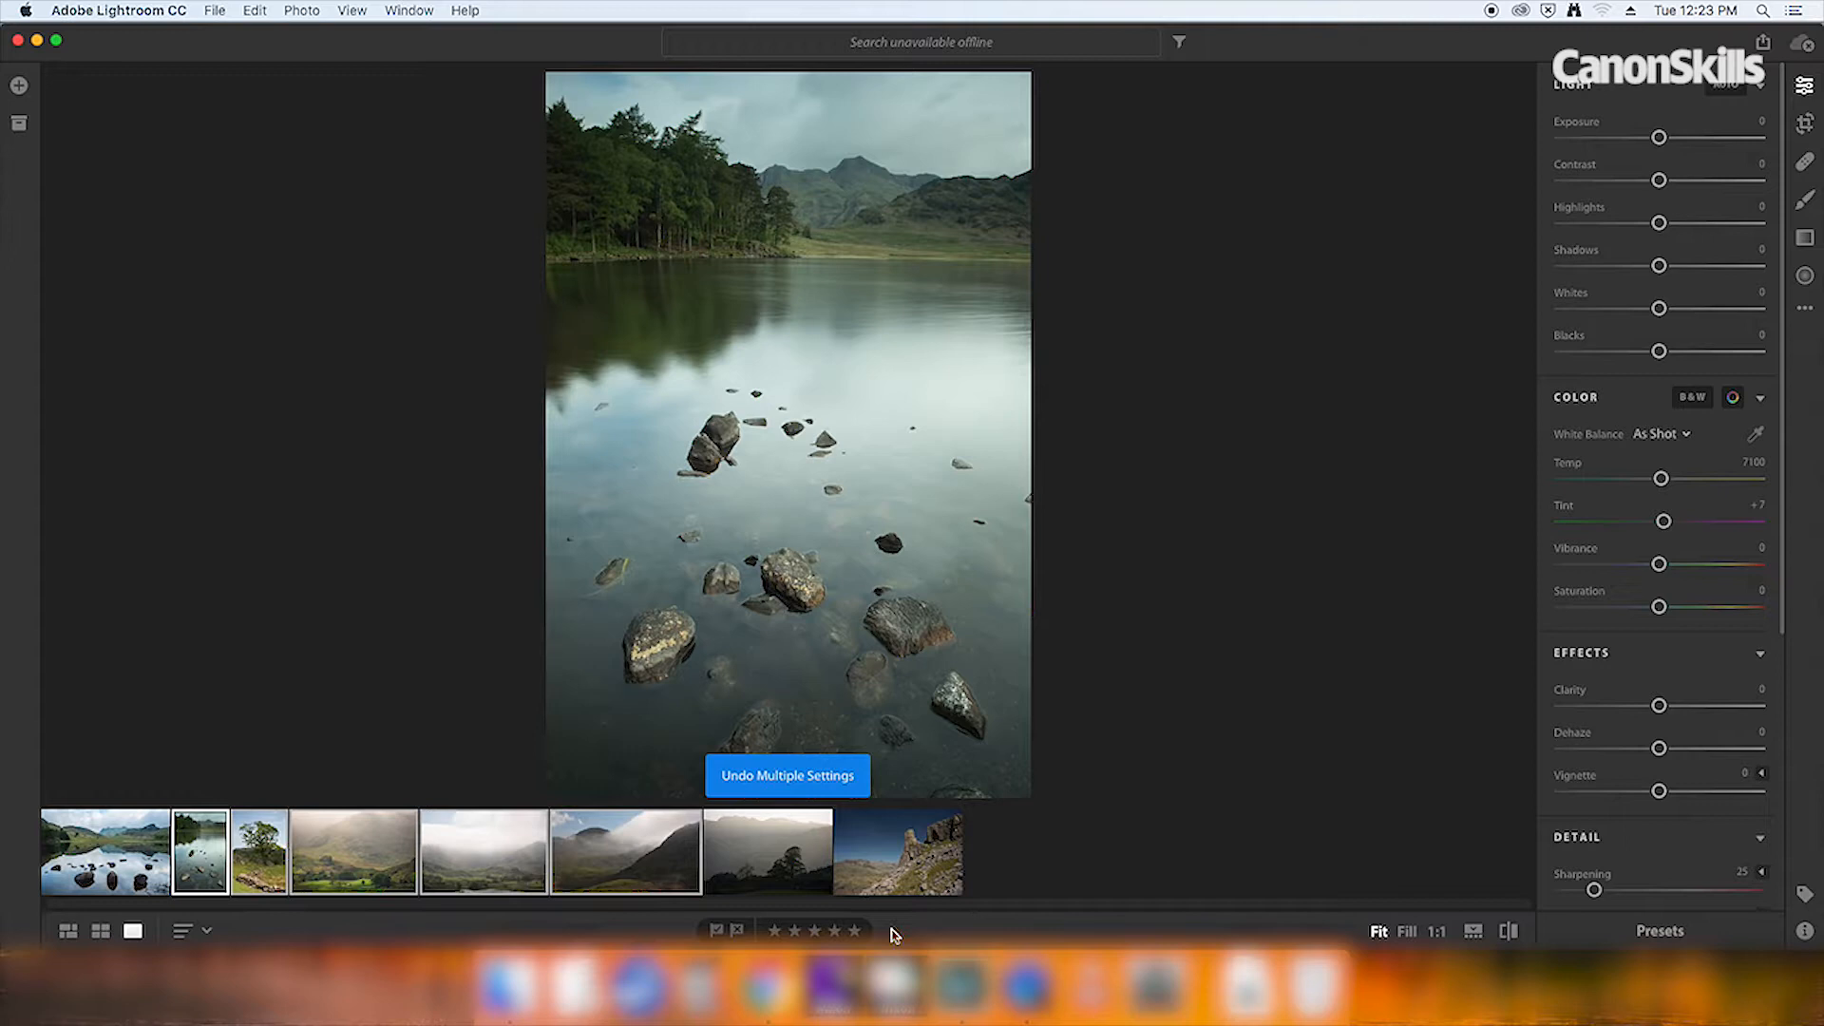
left_click(1174, 853)
Select the first lake photo, open its save settings, and examine the file type and location choices without changing them
left_click(95, 866)
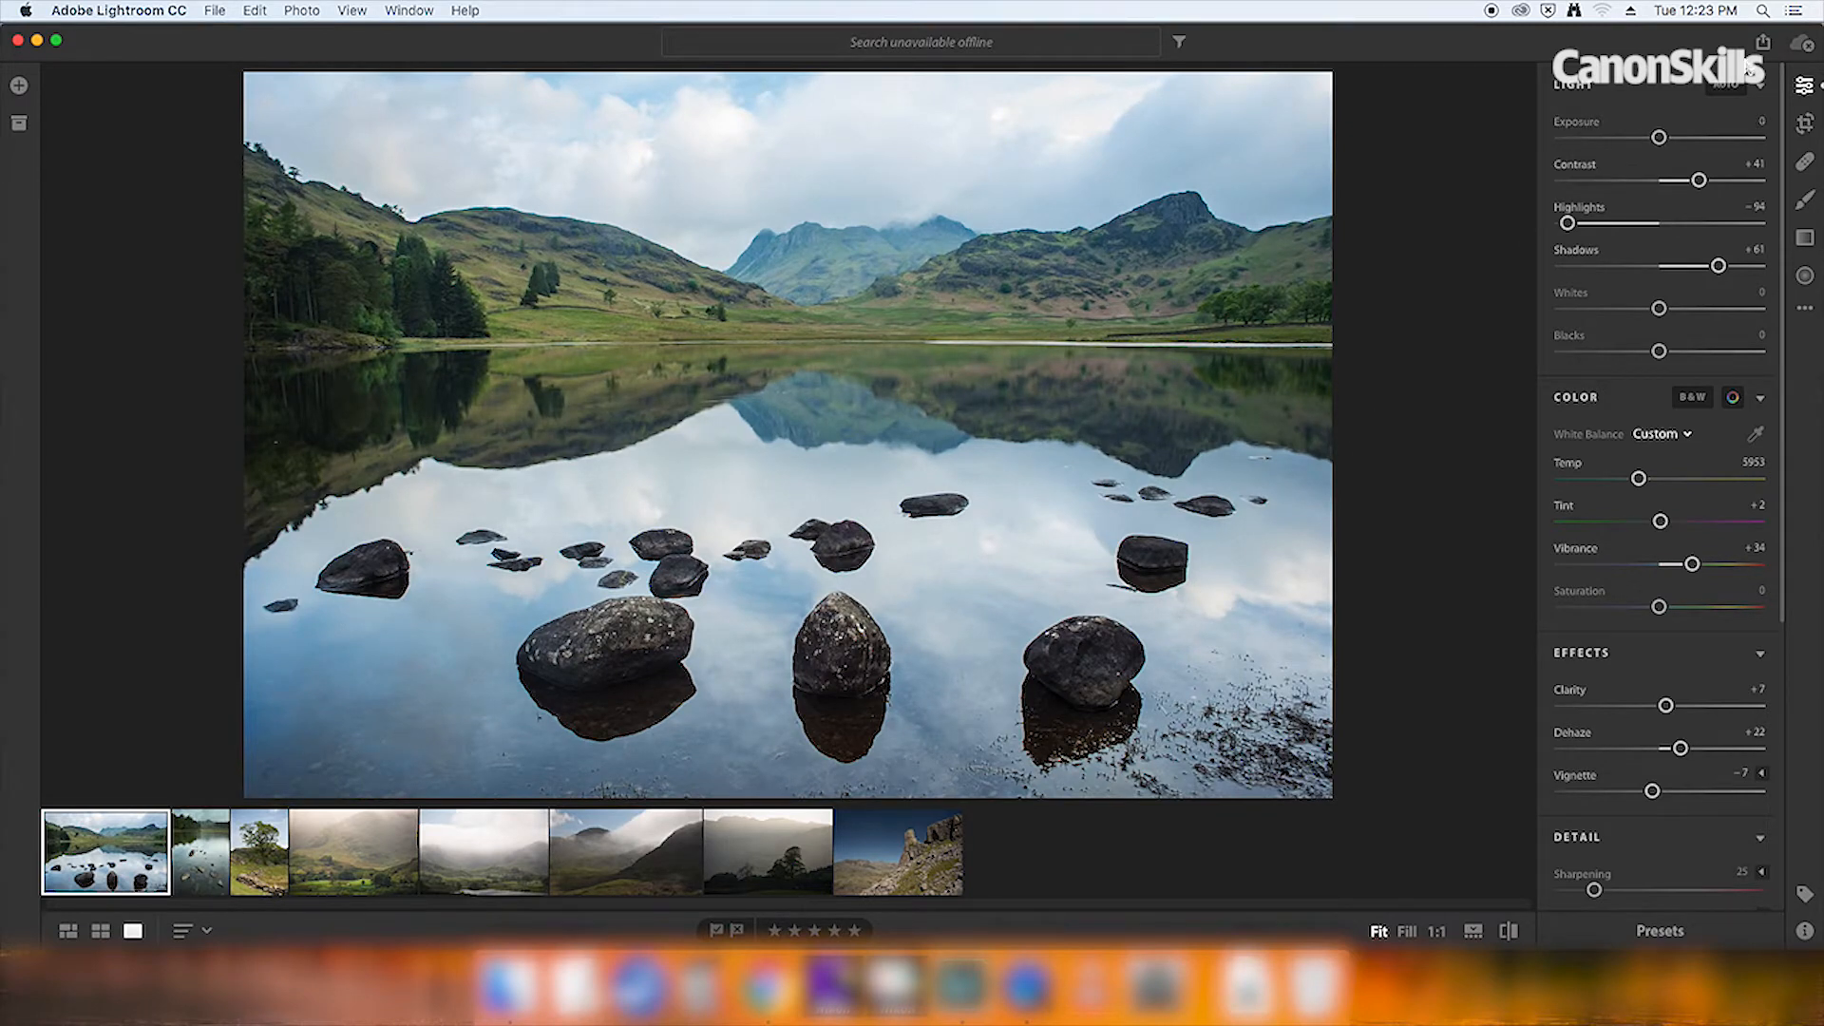
left_click(1762, 45)
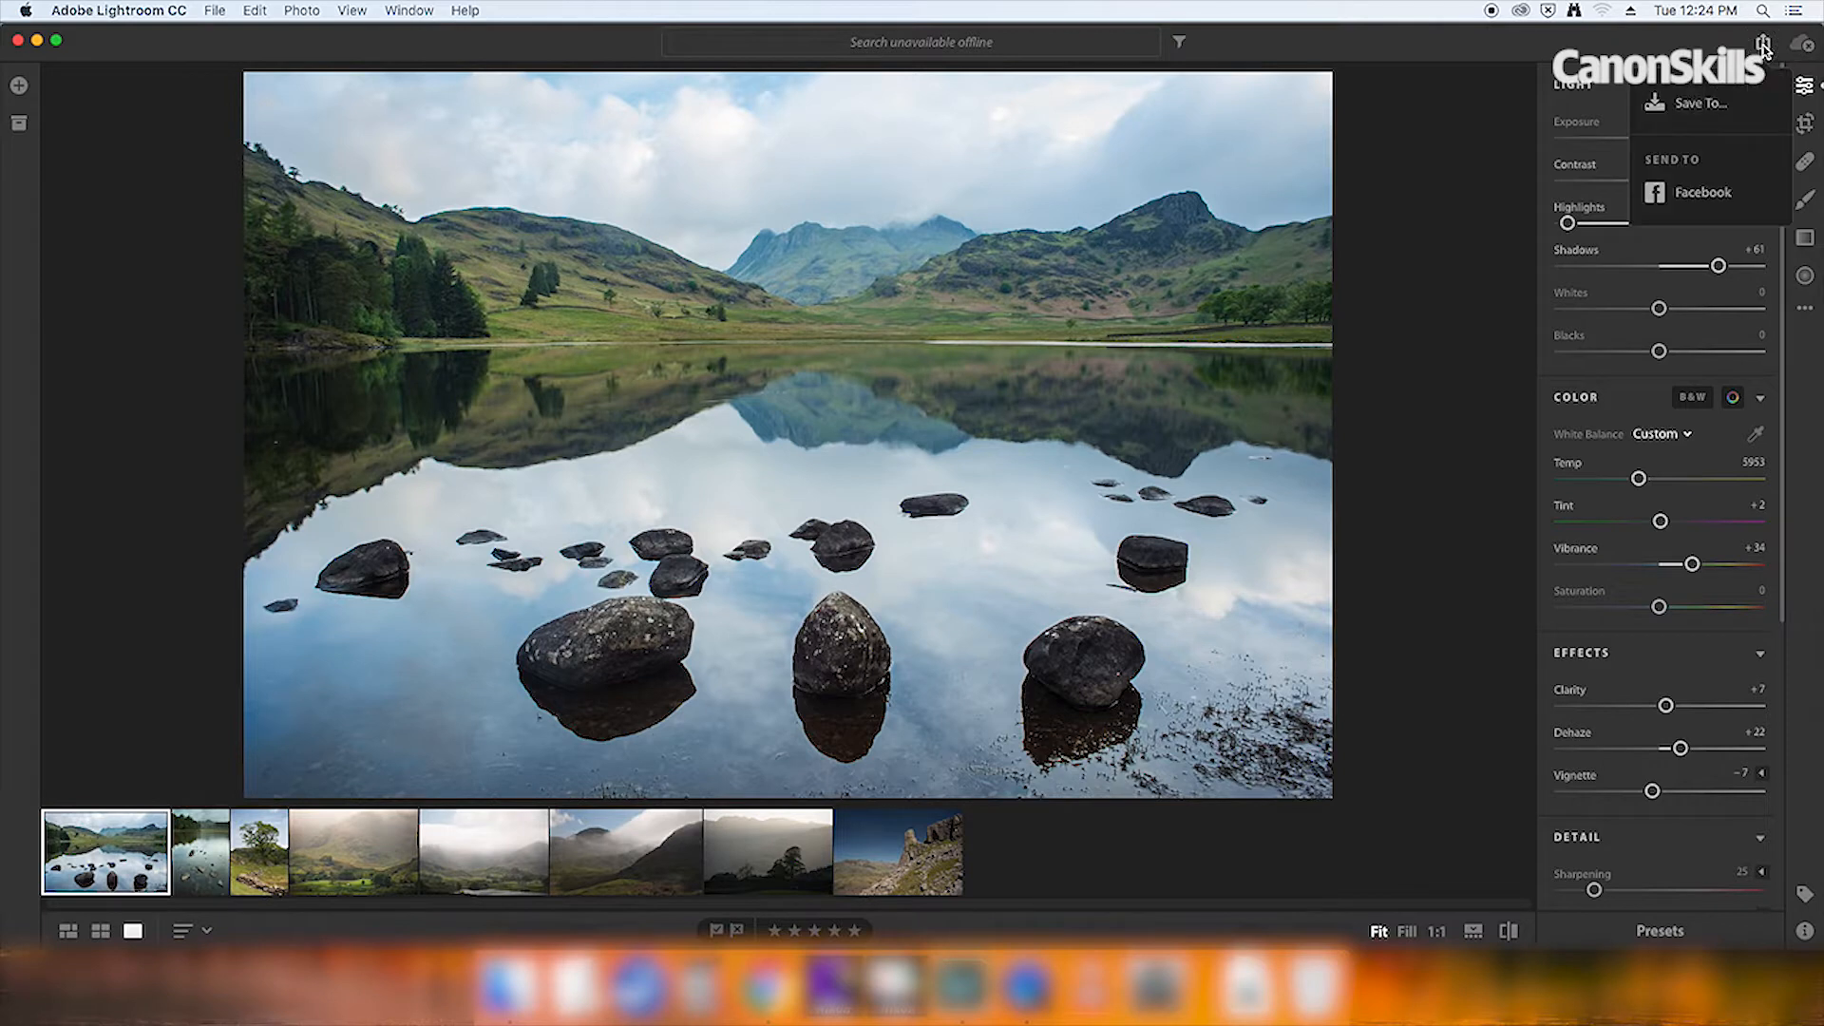
left_click(1682, 107)
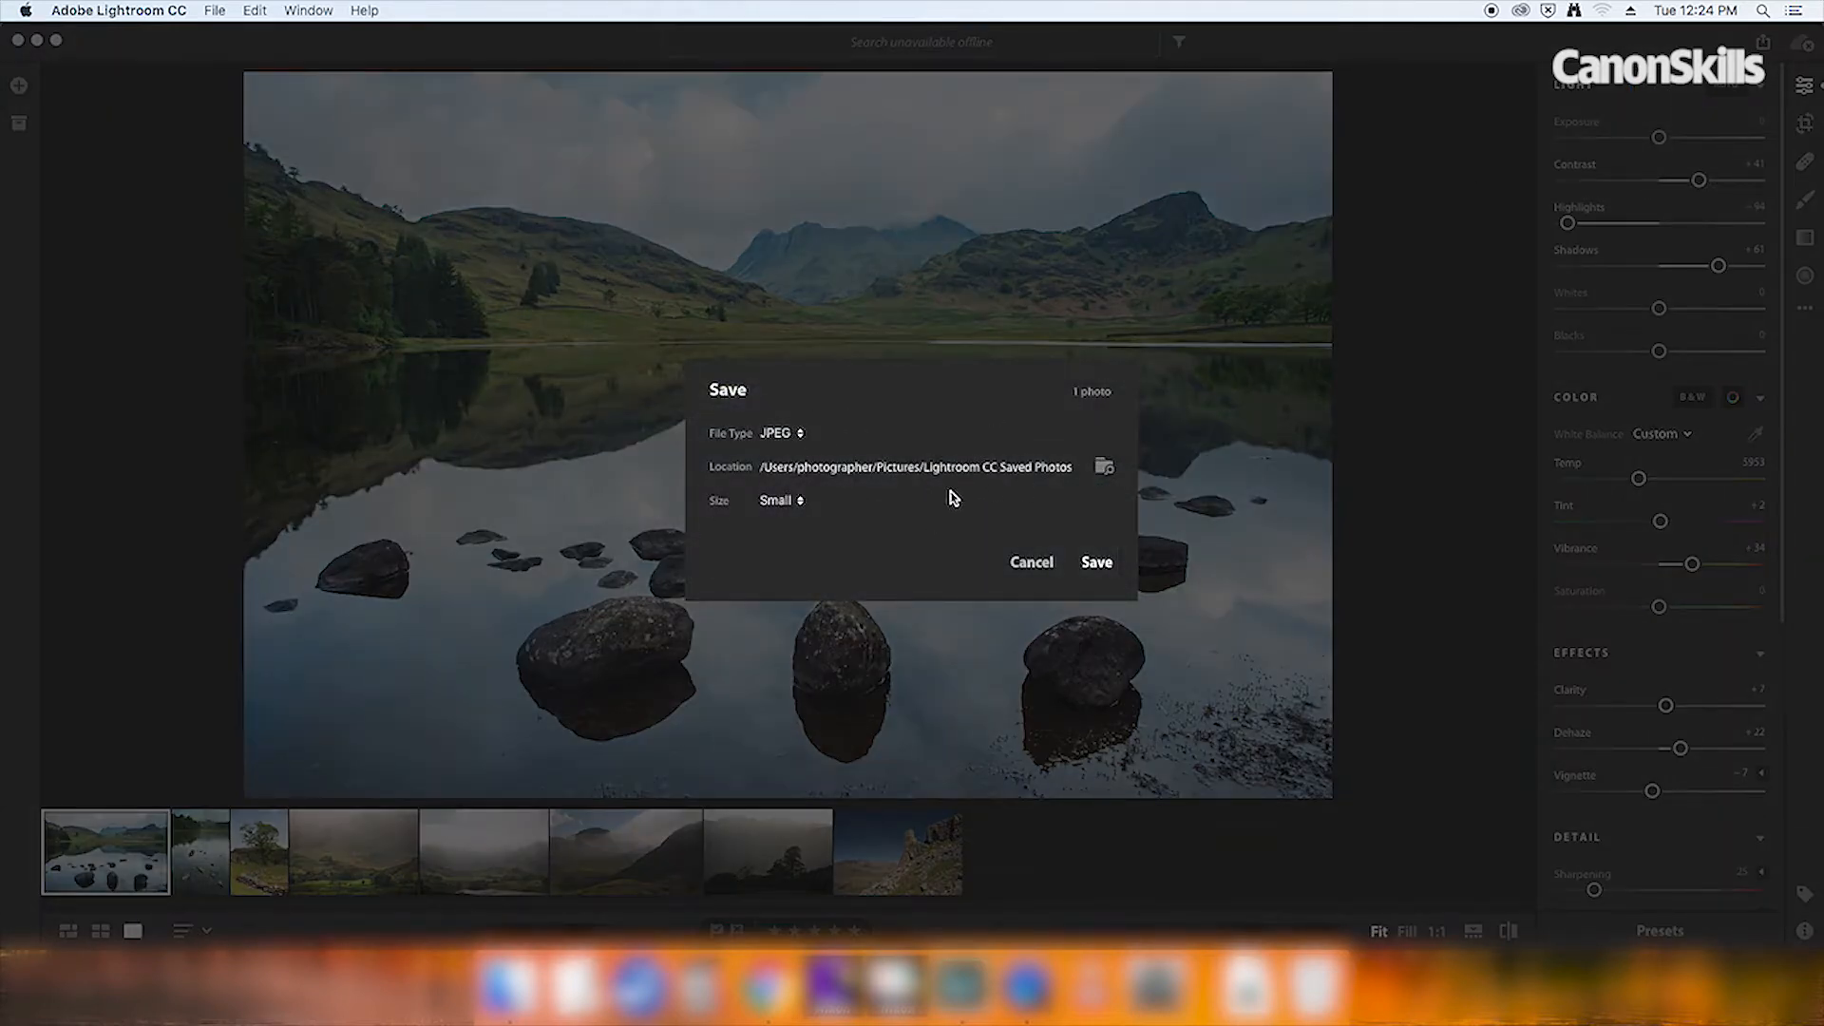
left_click(791, 434)
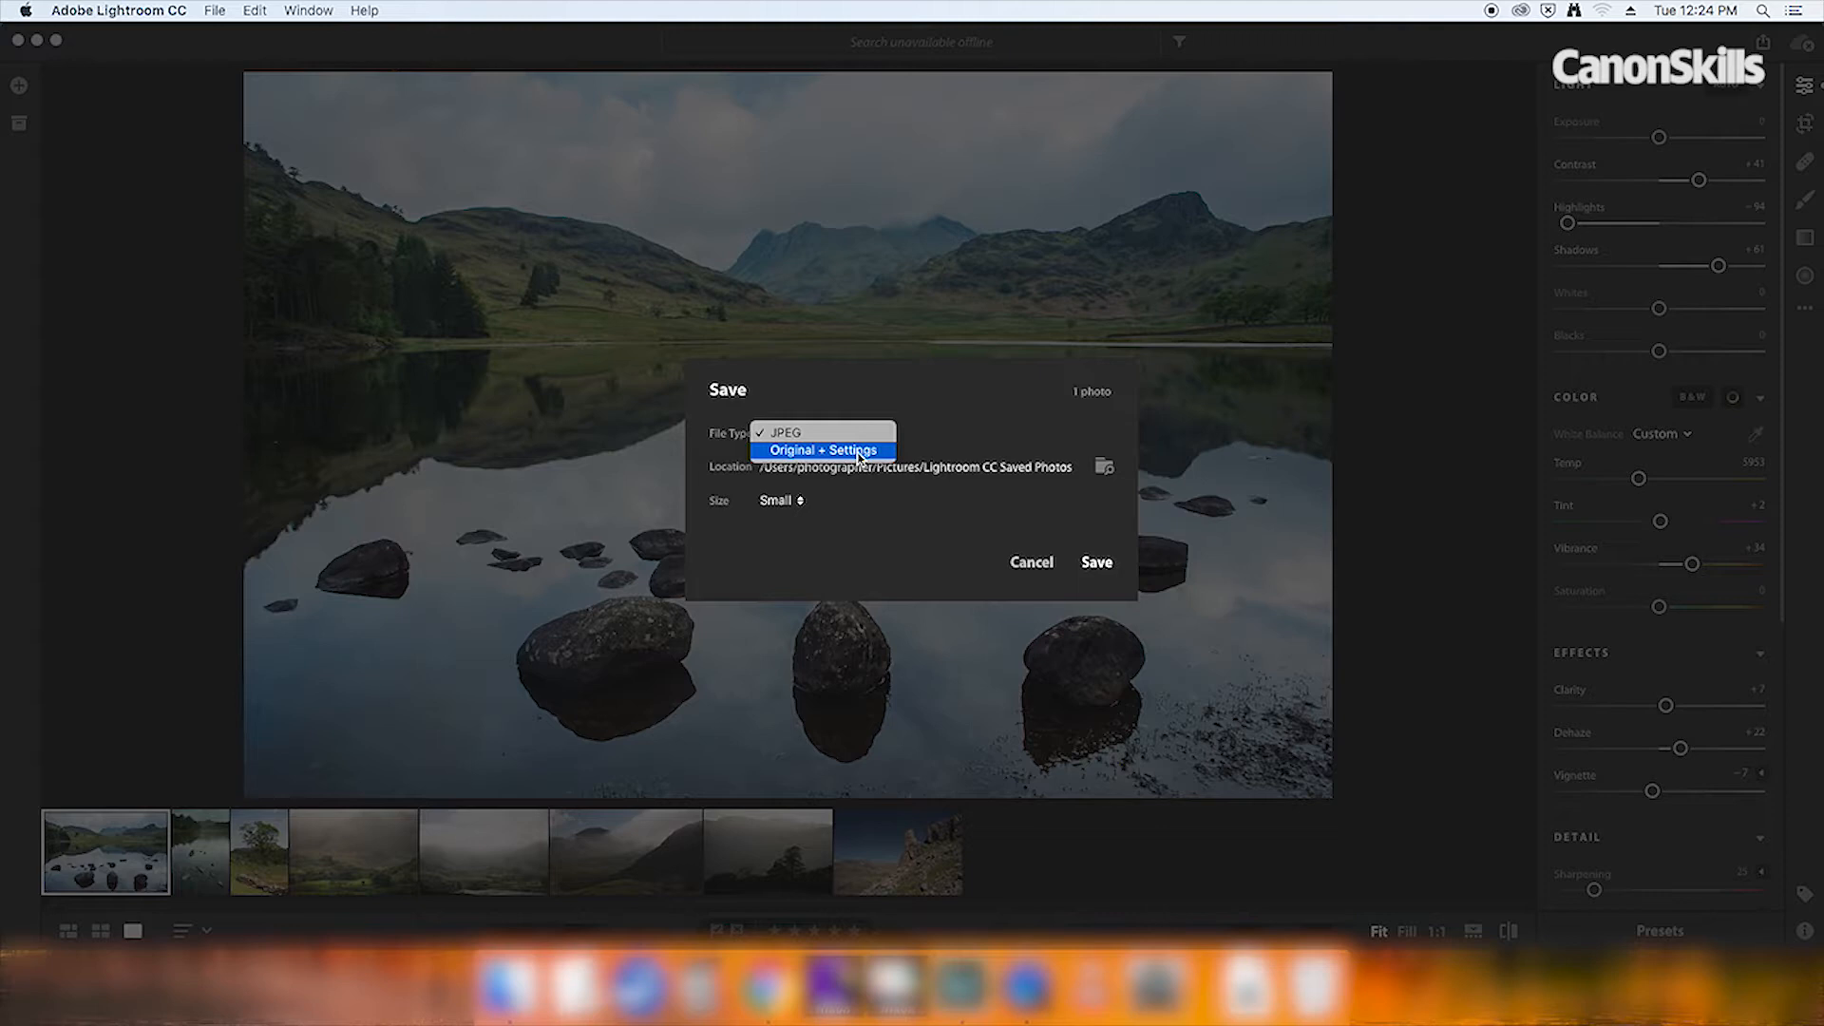
left_click(1031, 505)
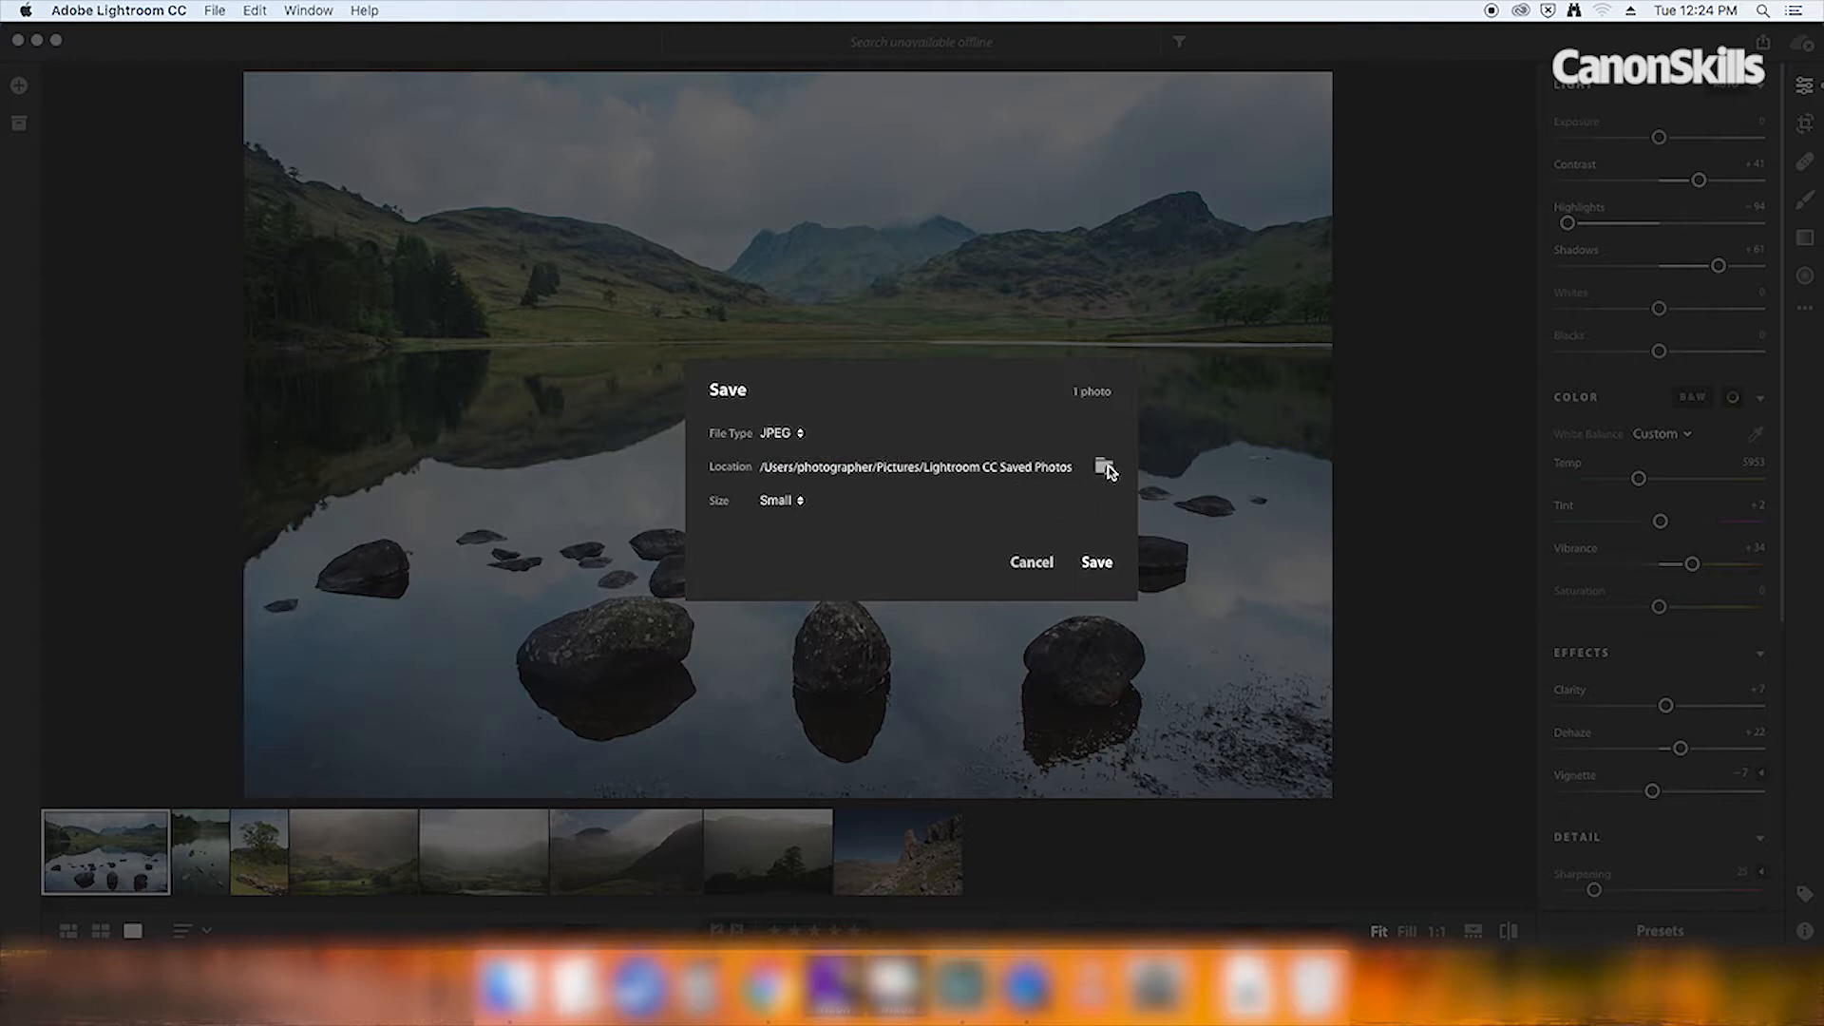
left_click(1059, 470)
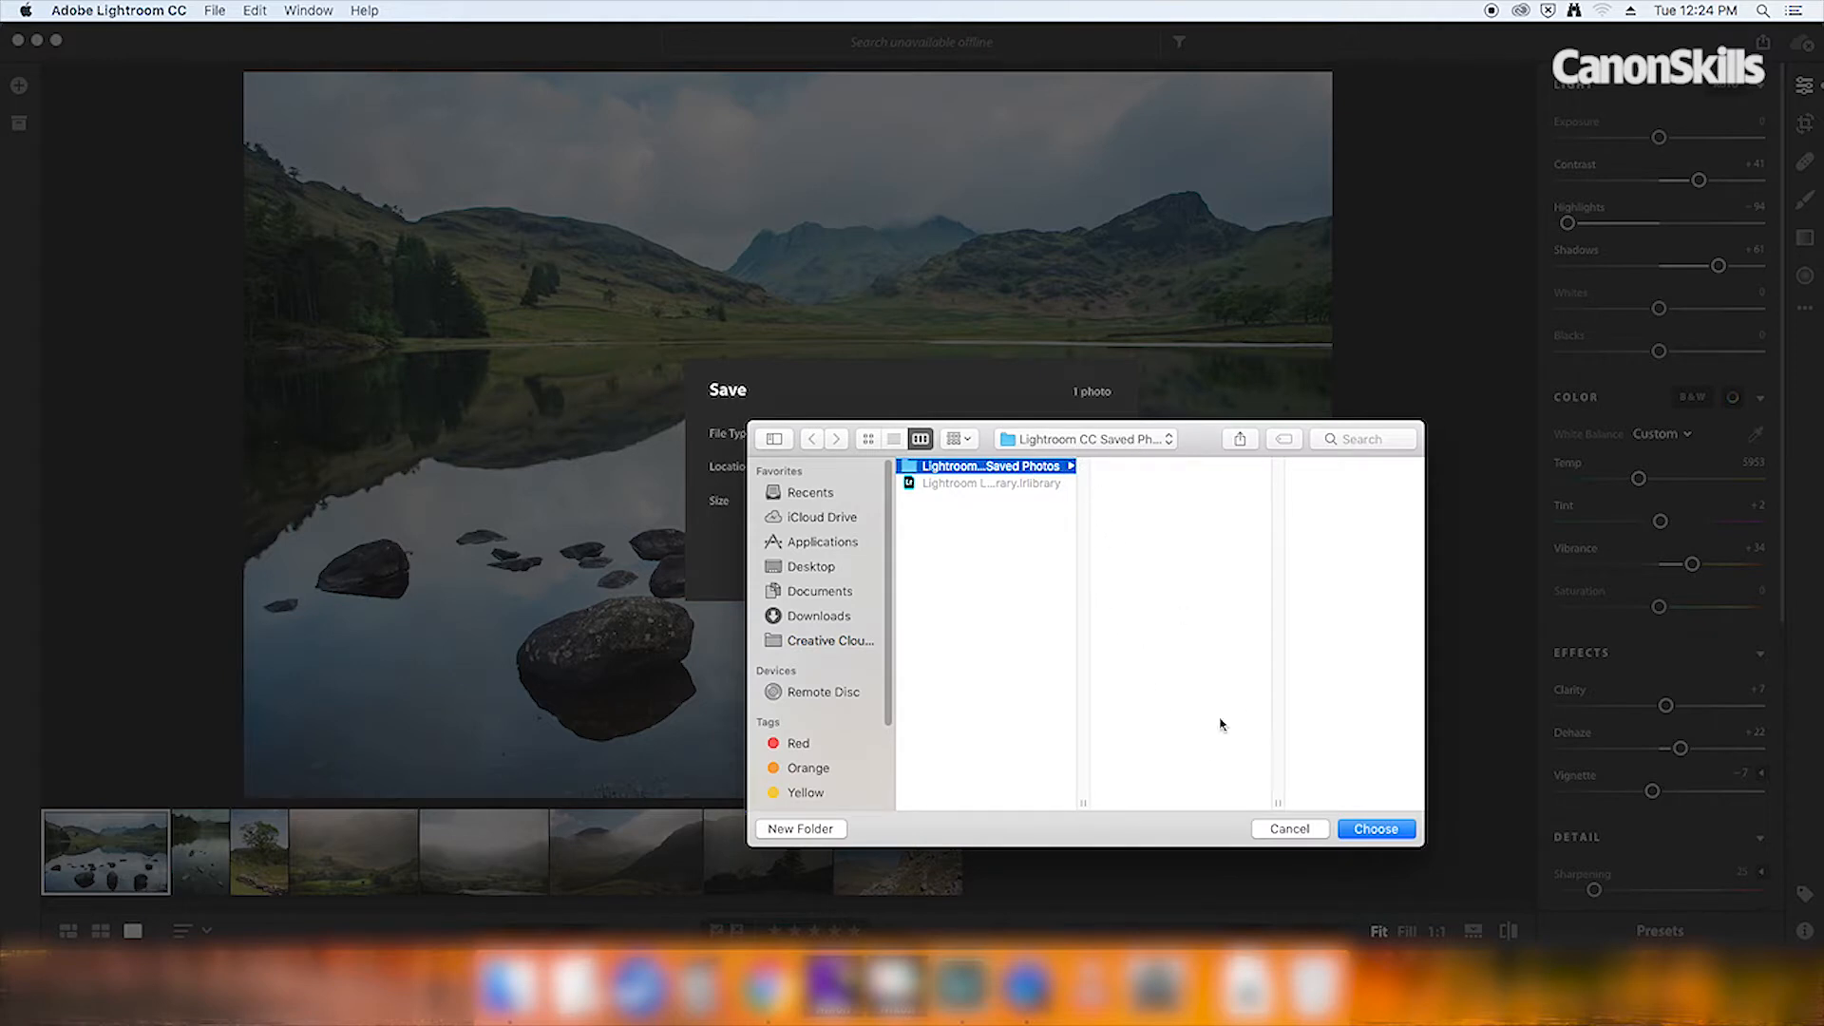
left_click(1288, 829)
Try a Custom save size with the long side at 1,024 px, and cancel saving the photo
left_click(777, 497)
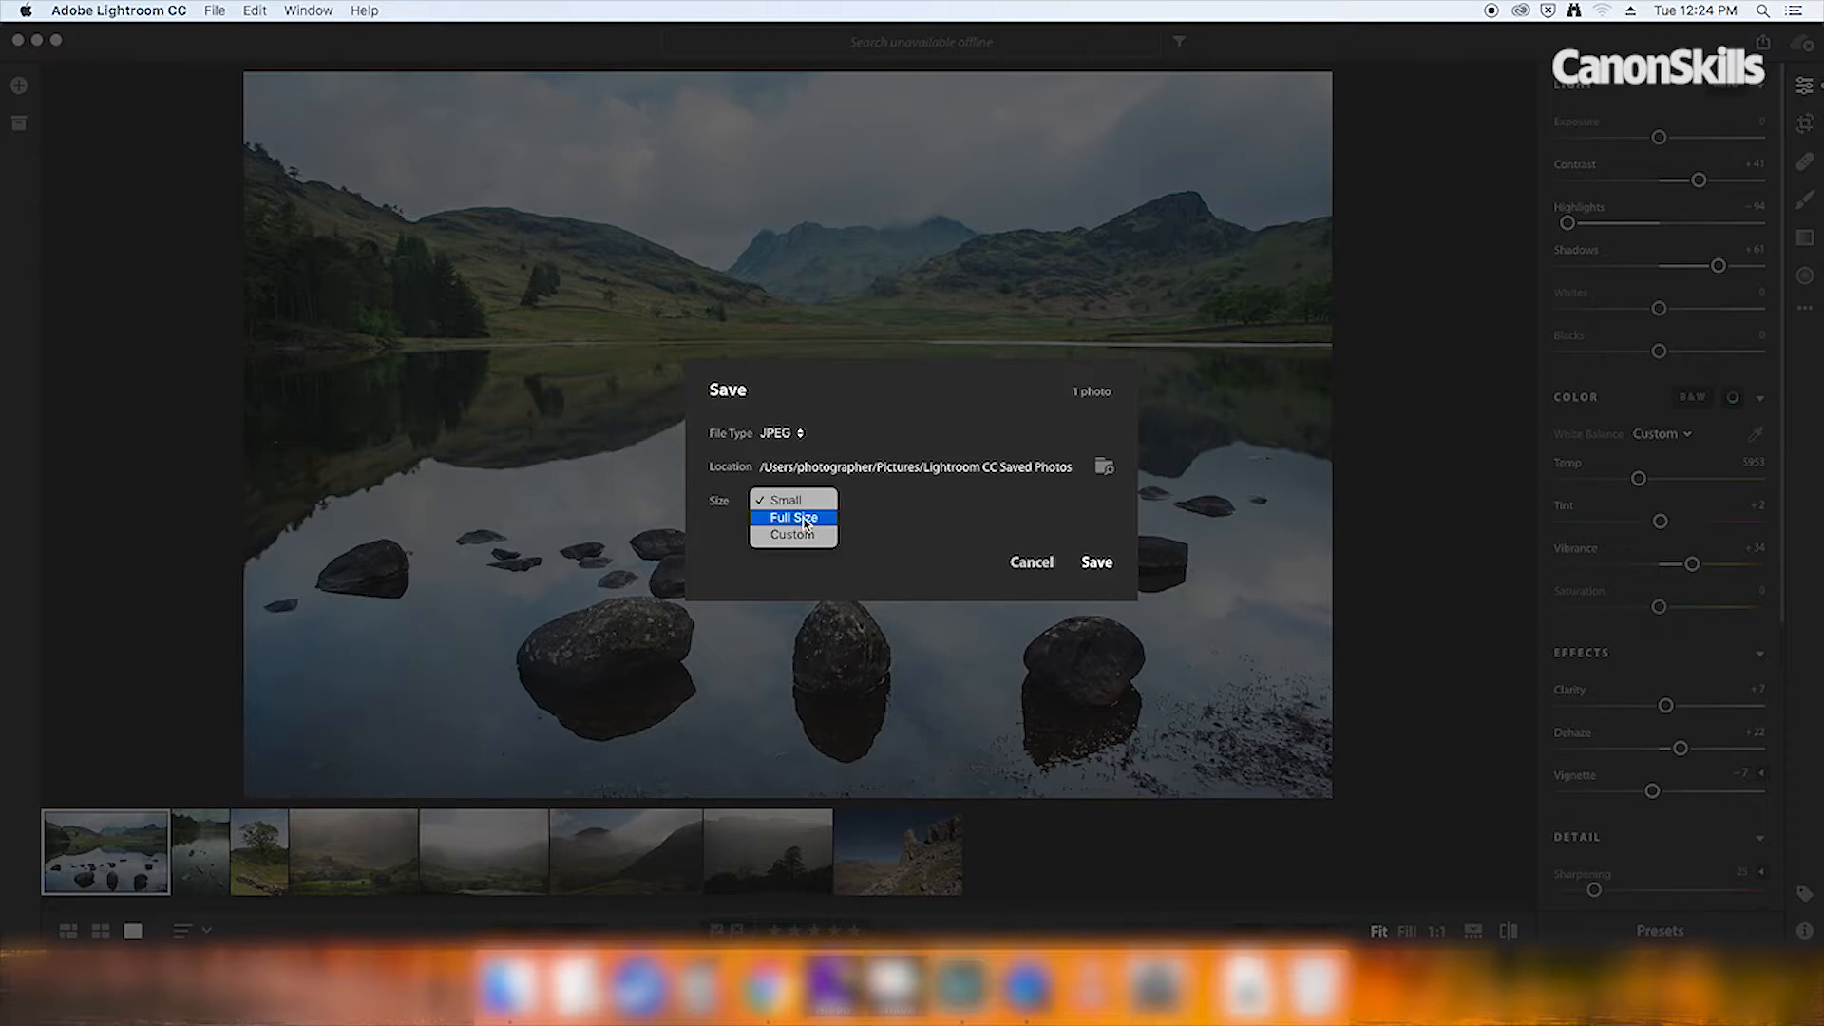
left_click(805, 539)
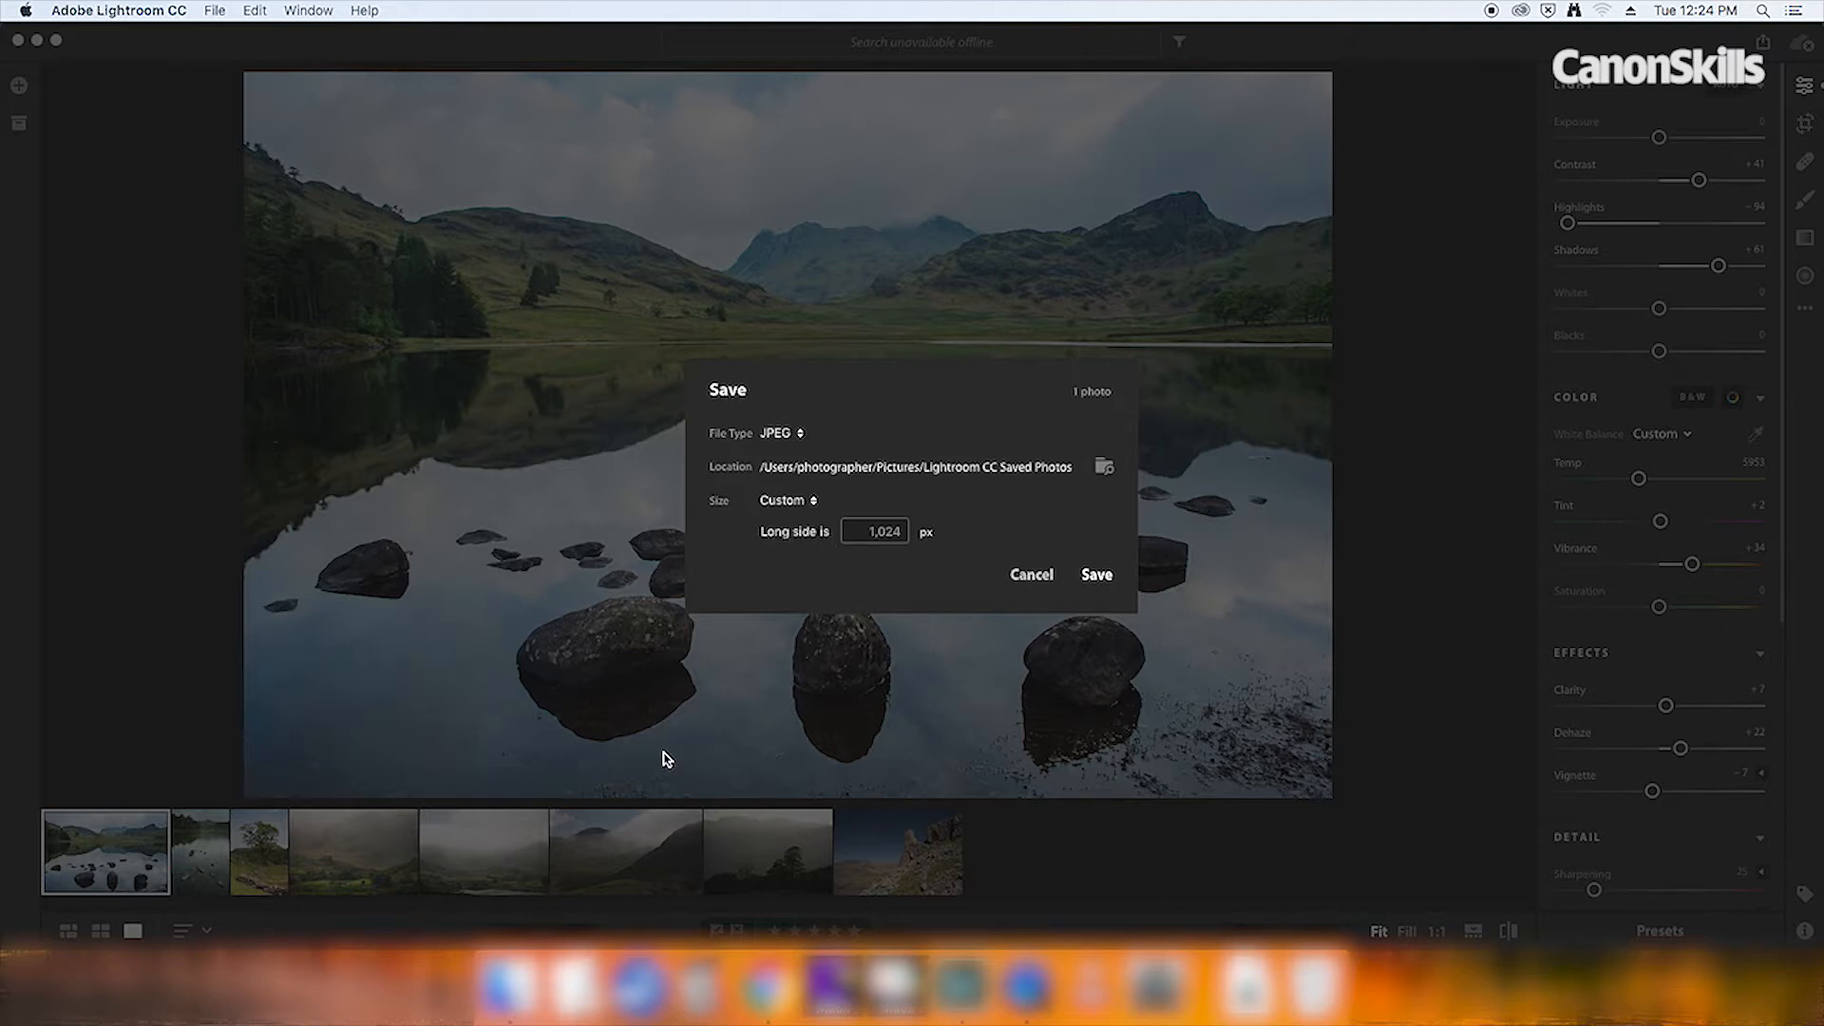
left_click(870, 538)
left_click(1031, 576)
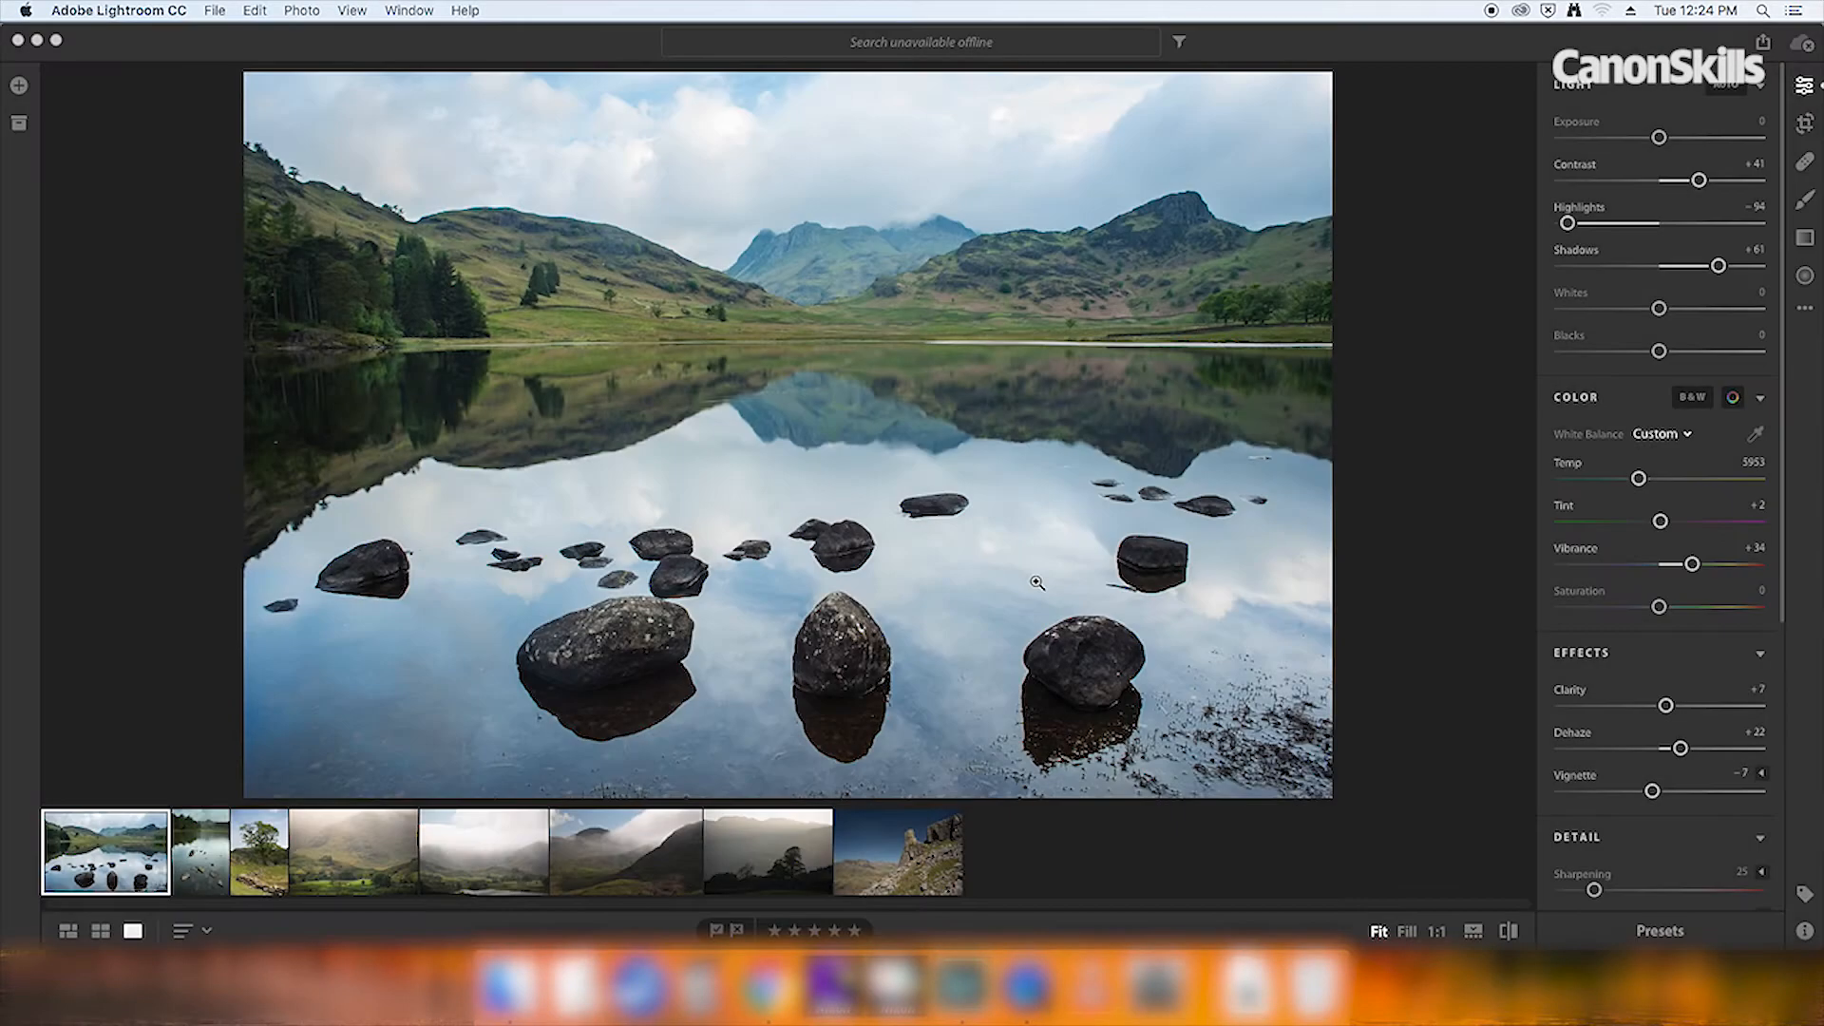
Open the sharing options for the lake photo and choose Facebook as the destination
left_click(1764, 44)
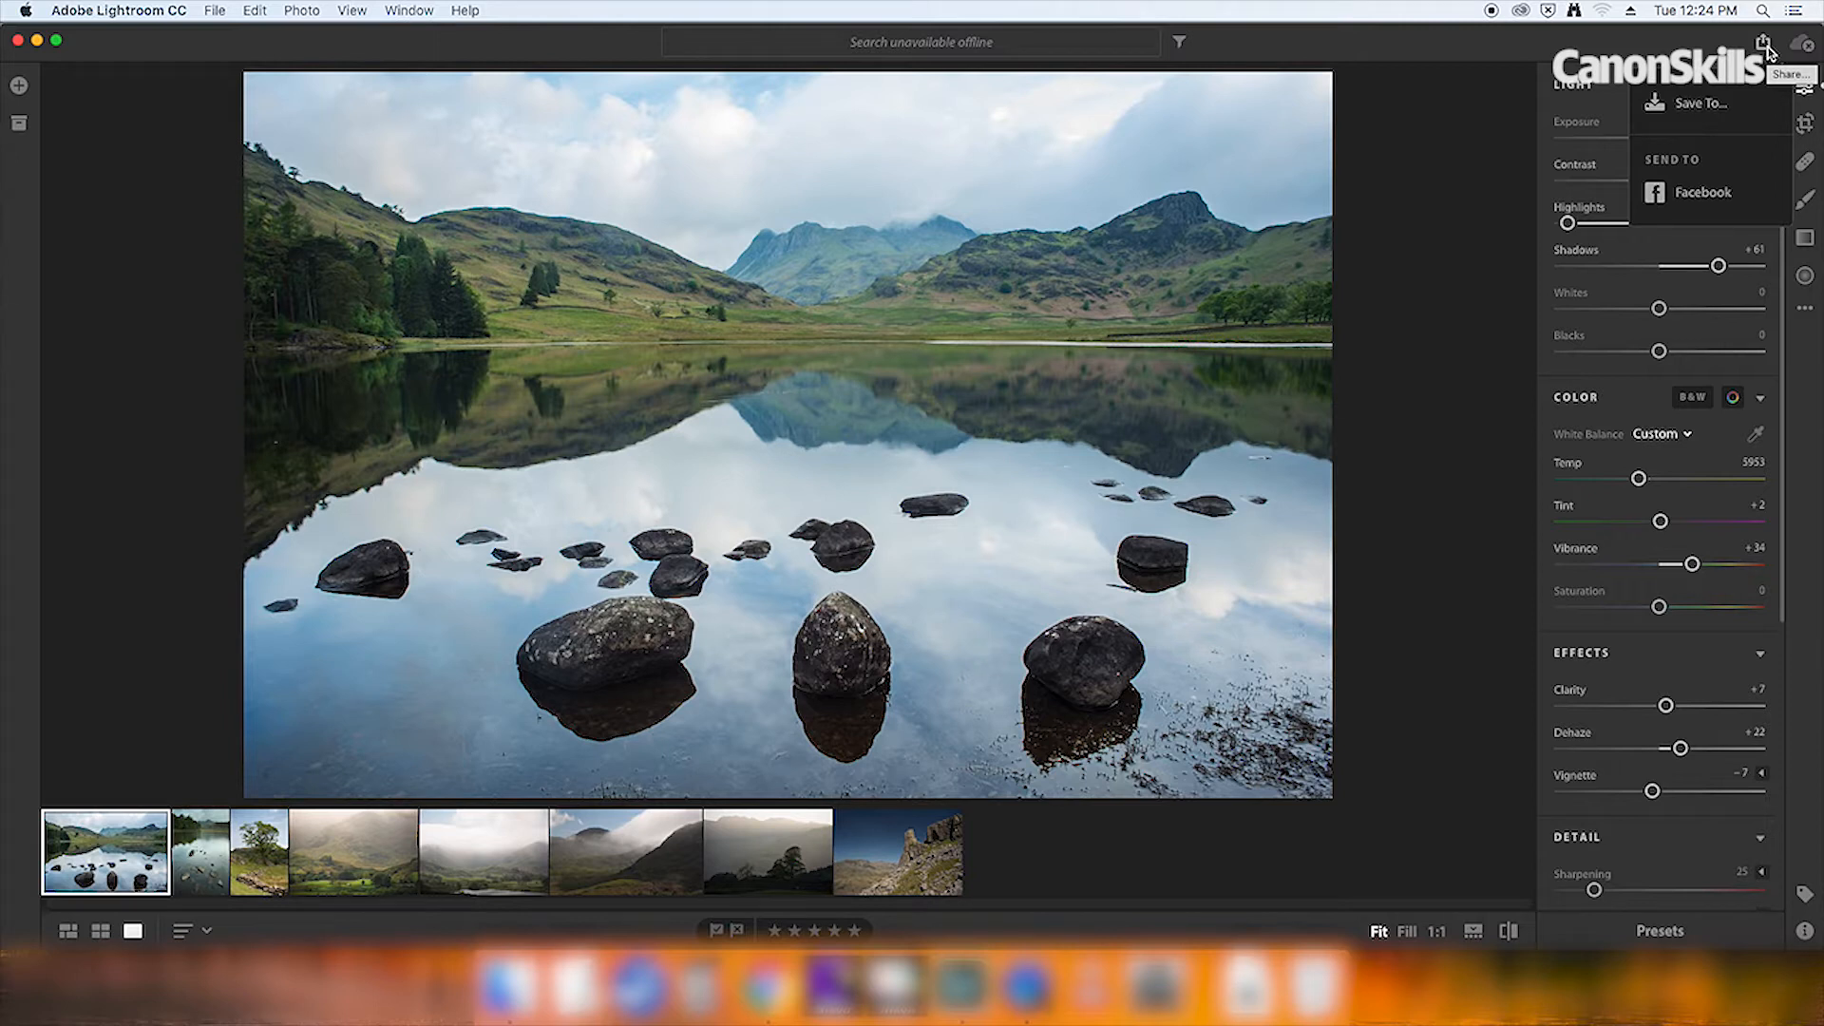
left_click(1714, 200)
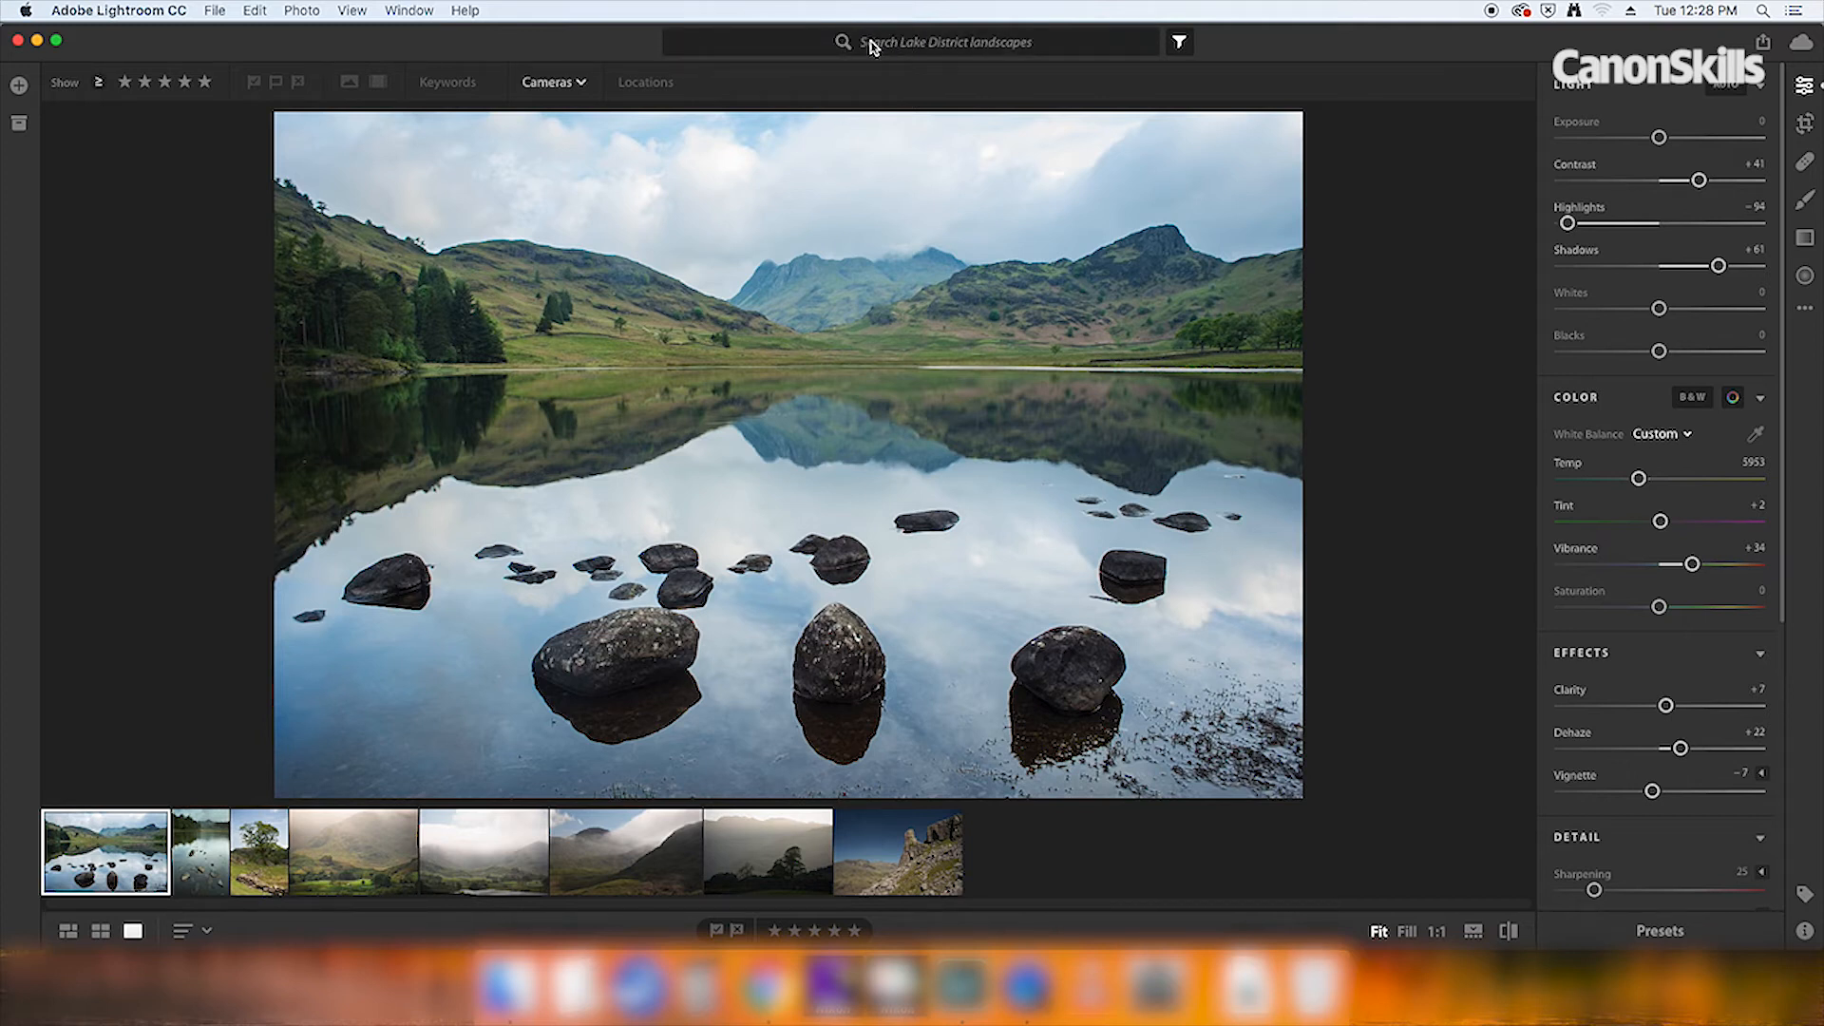
Search the Lake District landscapes album for "tree"
left_click(796, 42)
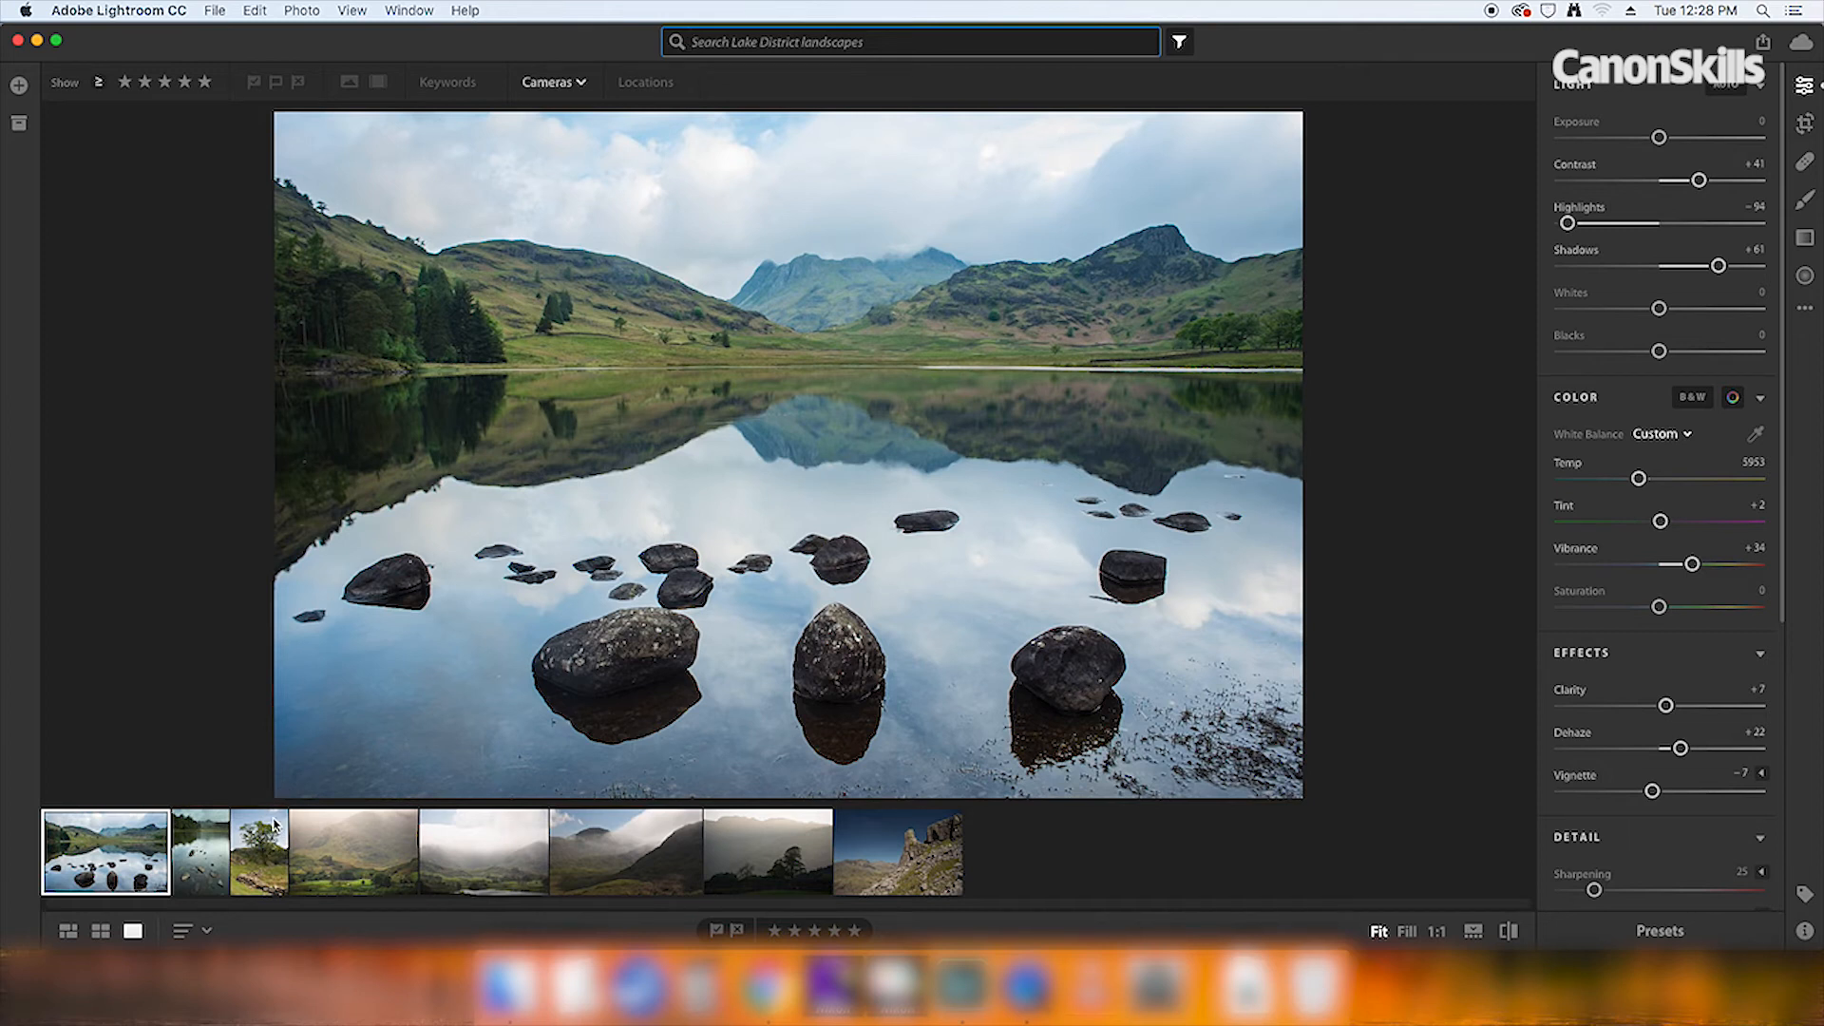
type("tree")
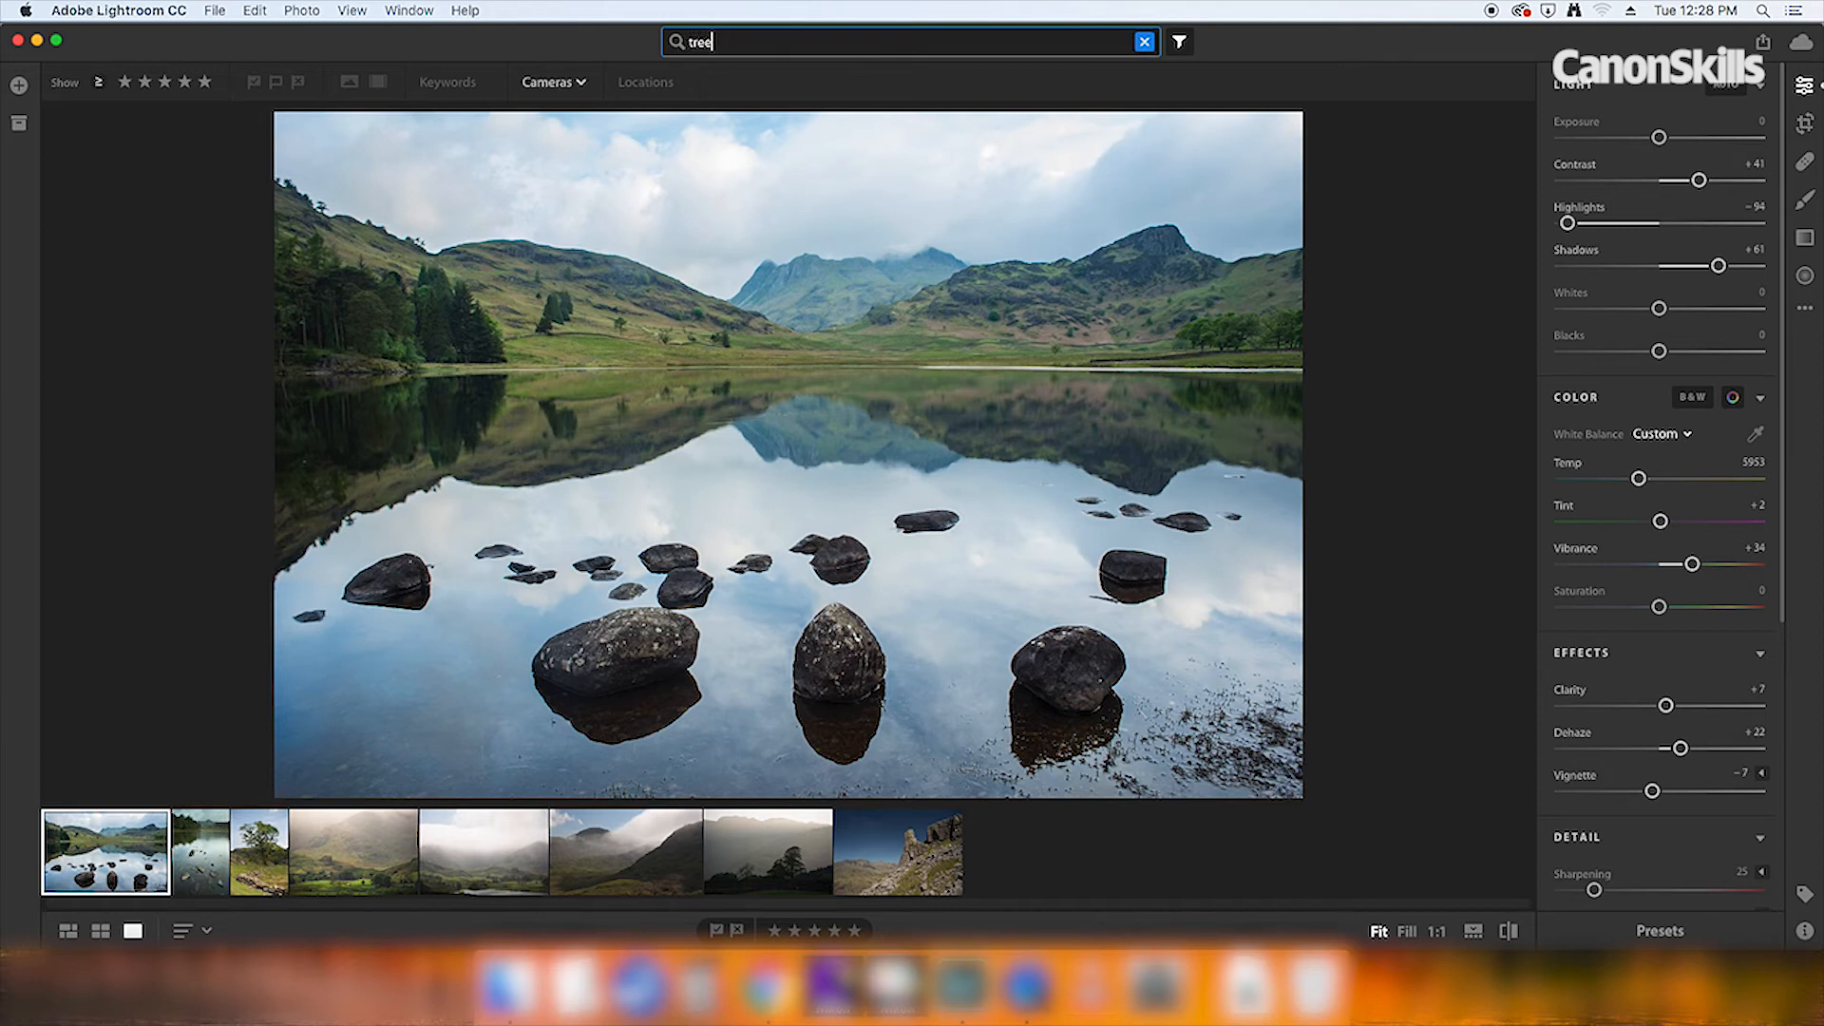
key("Return")
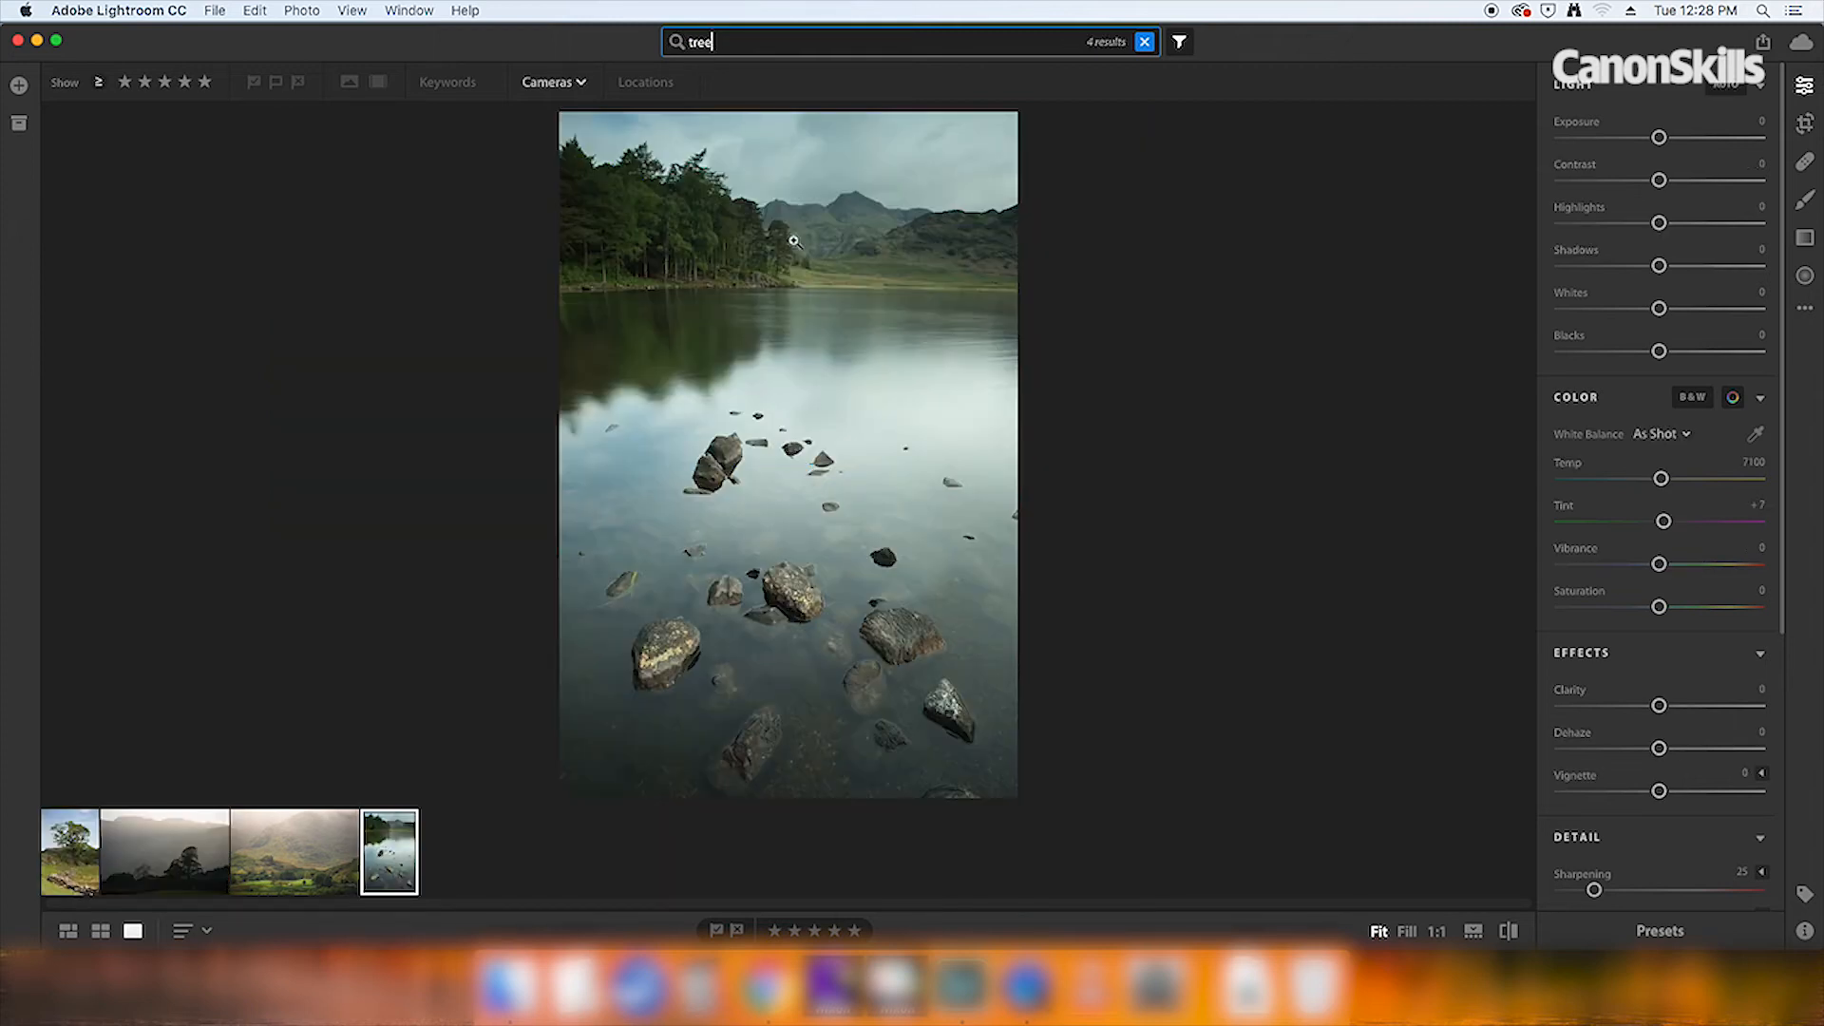
View the matching photos one by one: the silhouetted tree, the misty hillside, the portrait-format lake and the tree by the stone wall
left_click(145, 859)
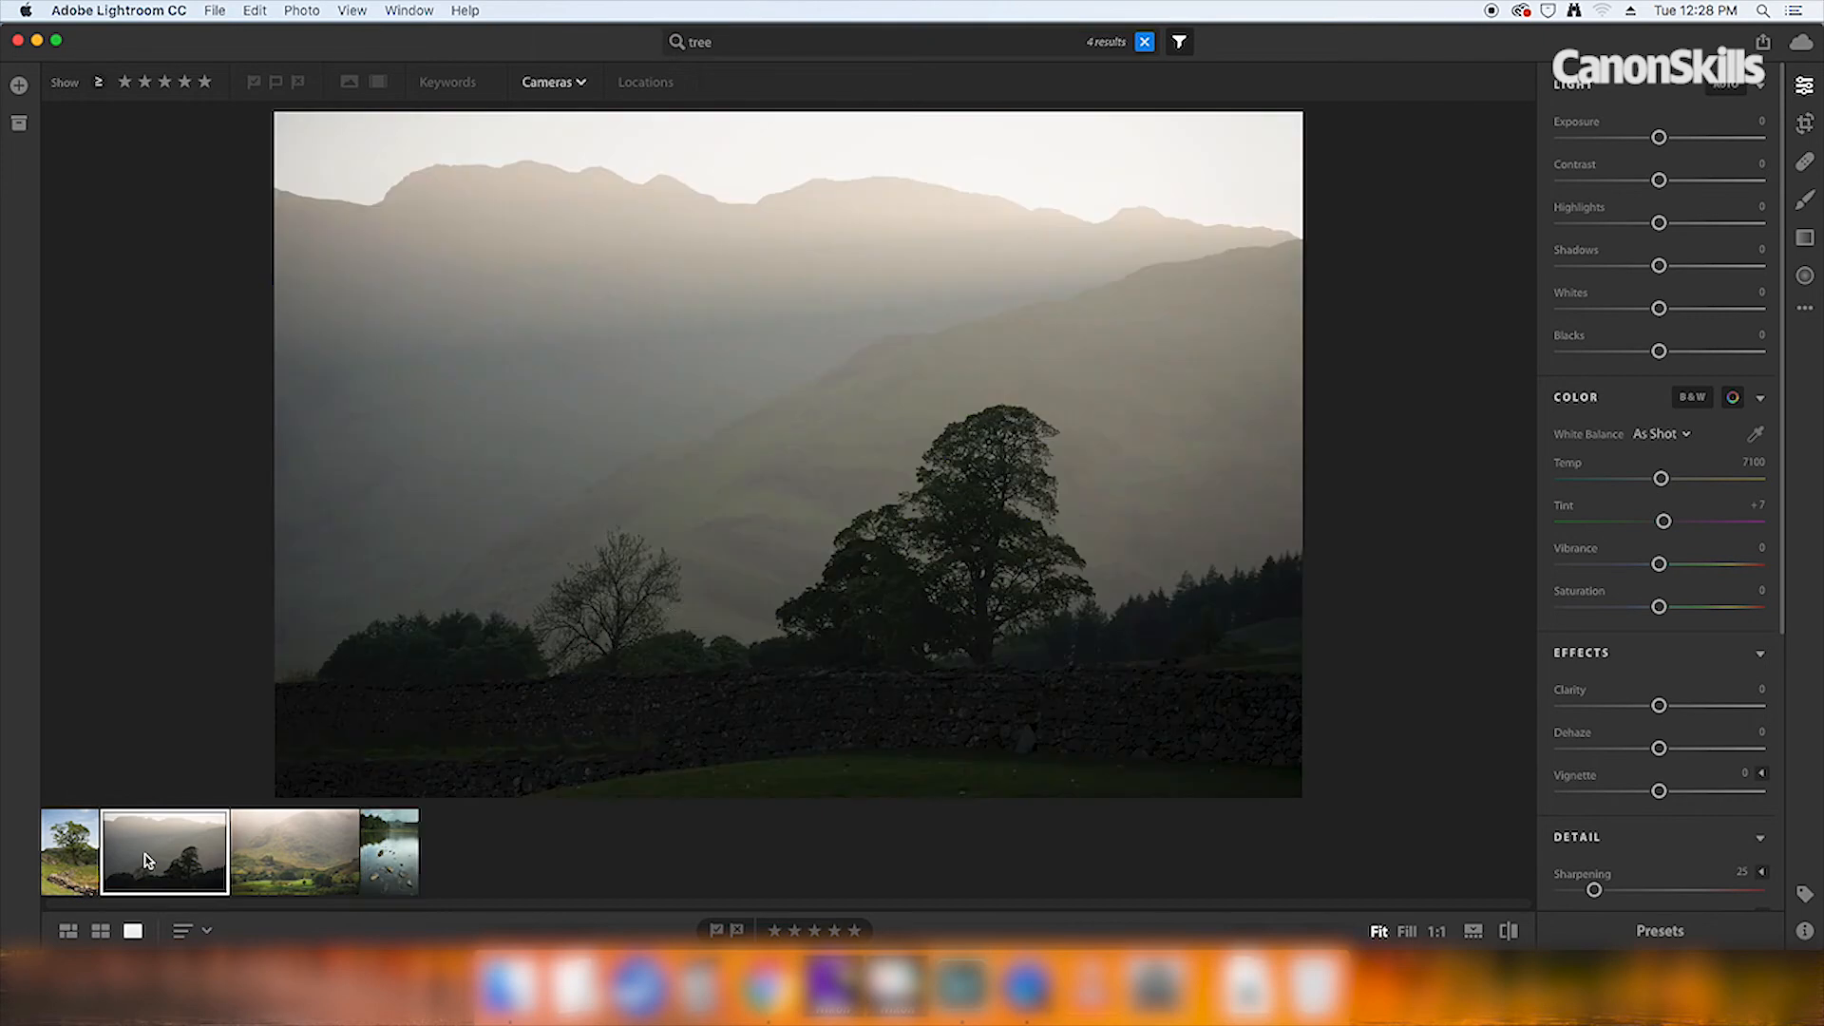
left_click(328, 846)
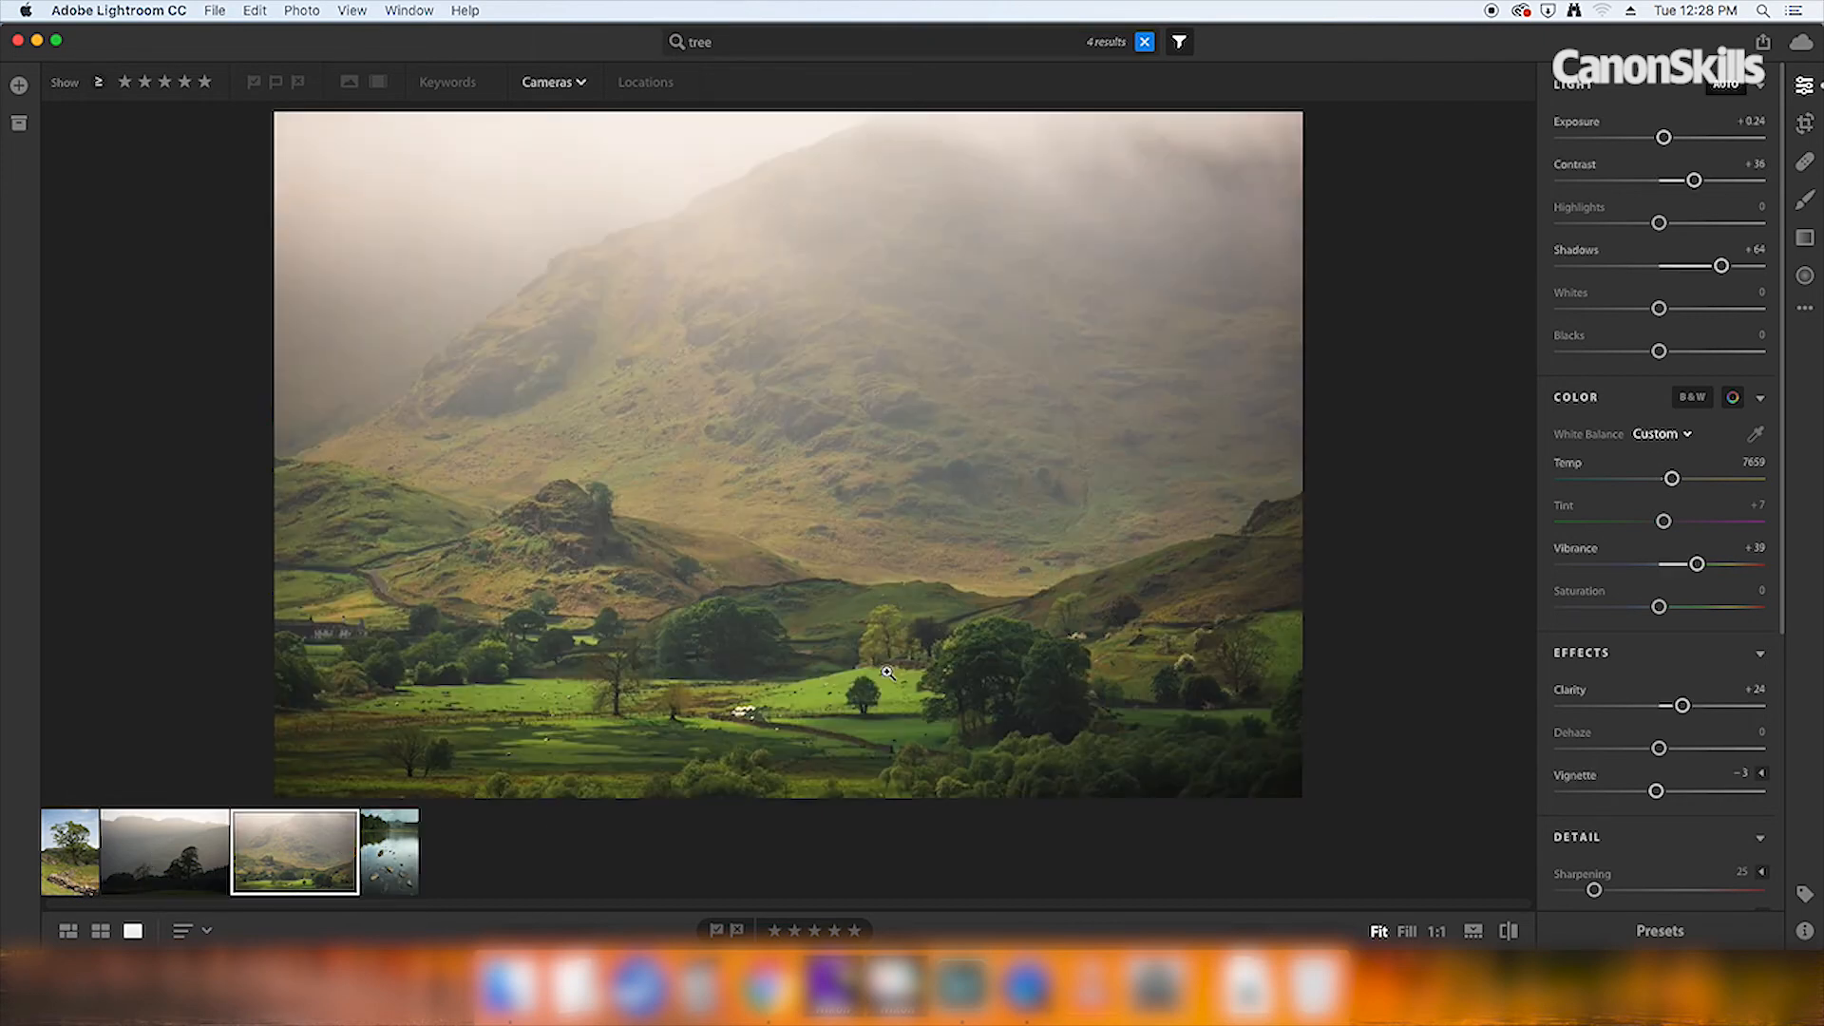
left_click(406, 853)
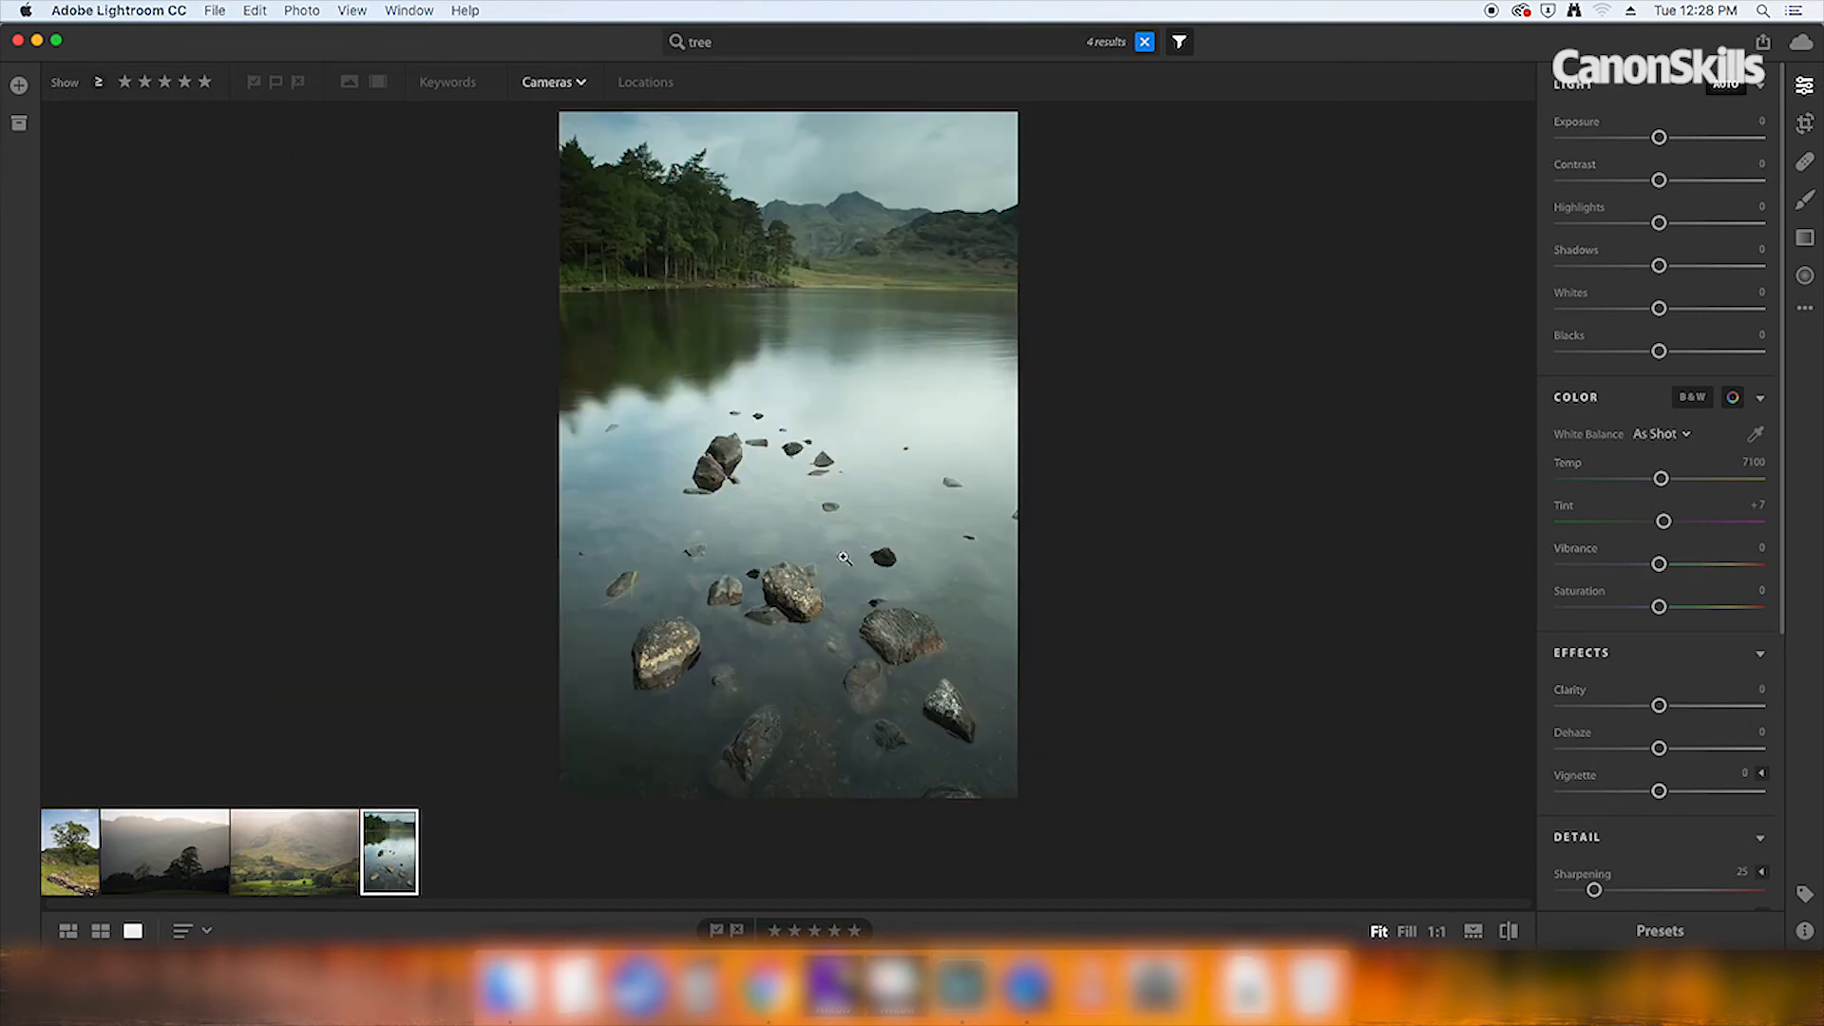
left_click(84, 843)
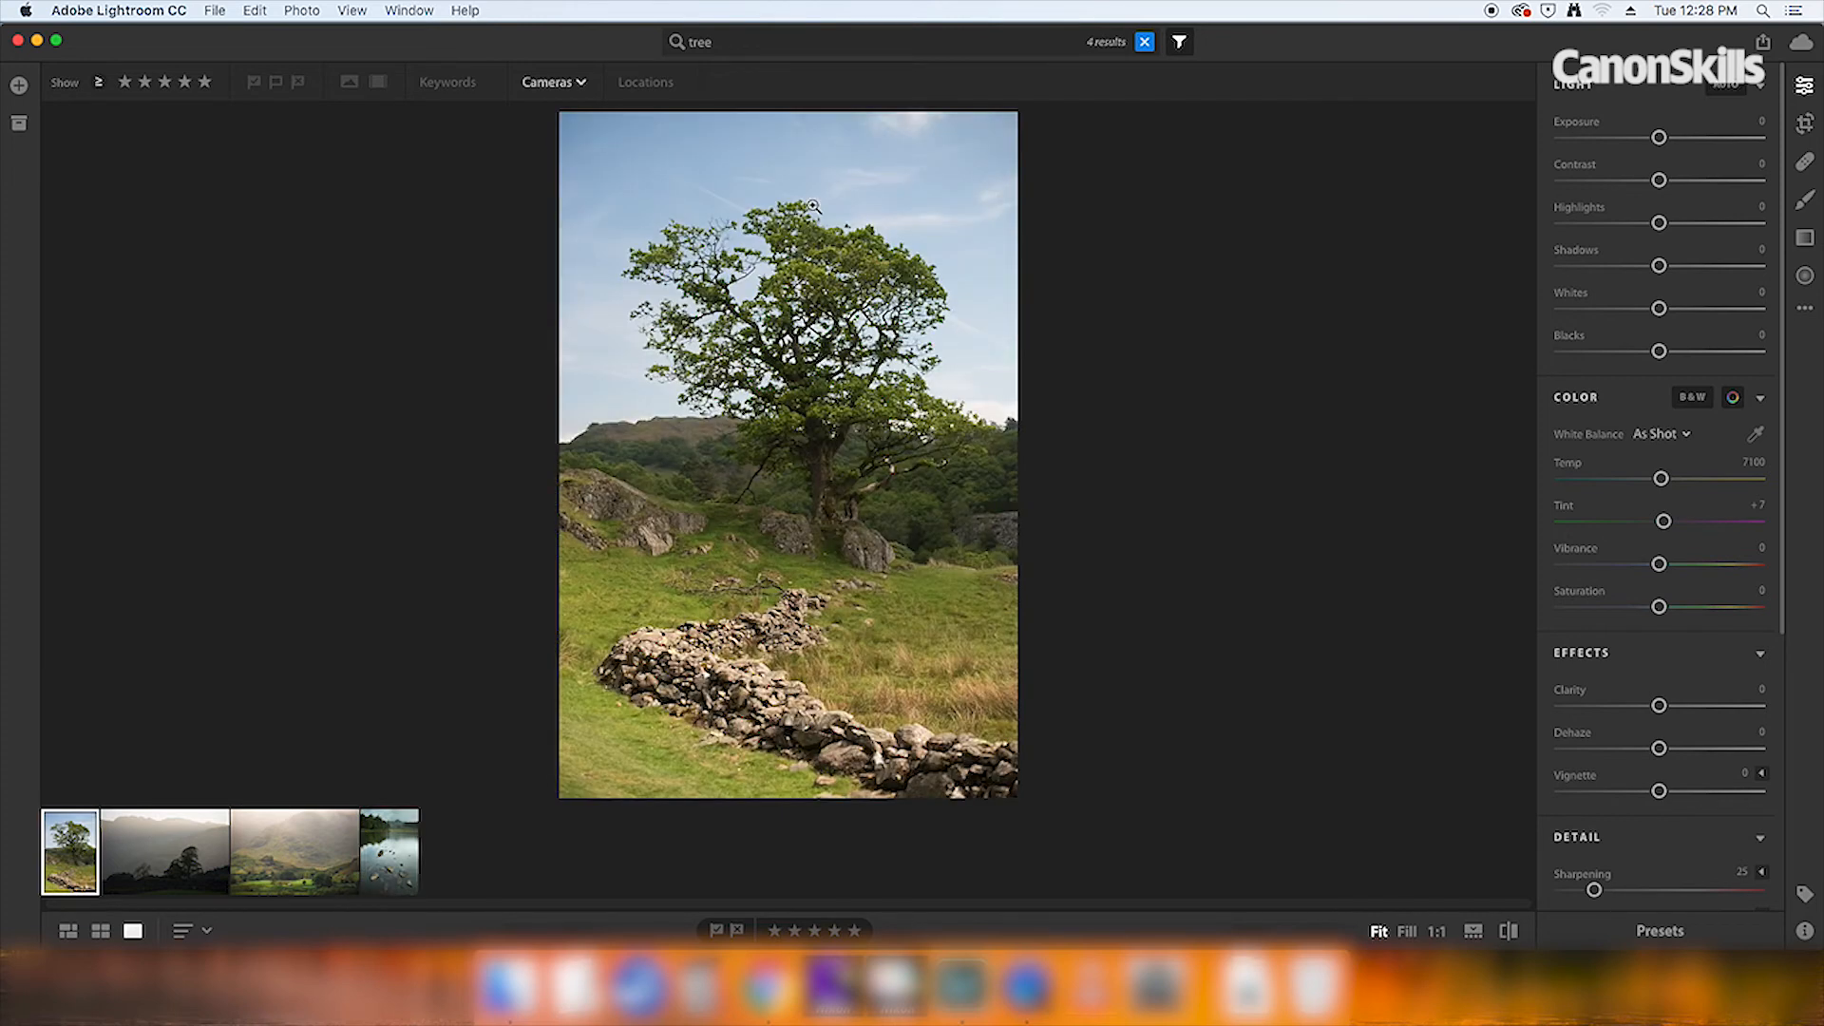